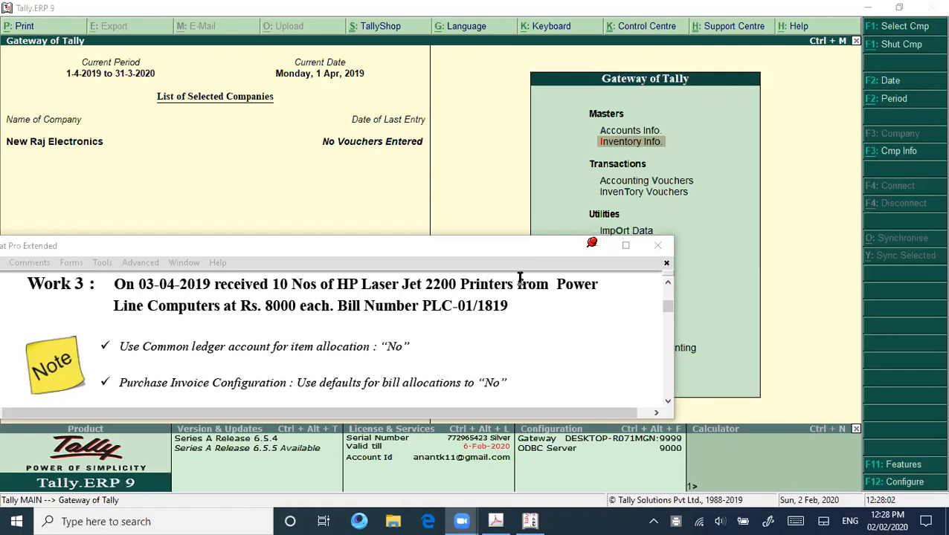
Read the Work 3 exercise in the PDF for the purchase date, item, quantity, supplier, rate and bill number.
left_click_drag(148, 306, 424, 308)
left_click(506, 307)
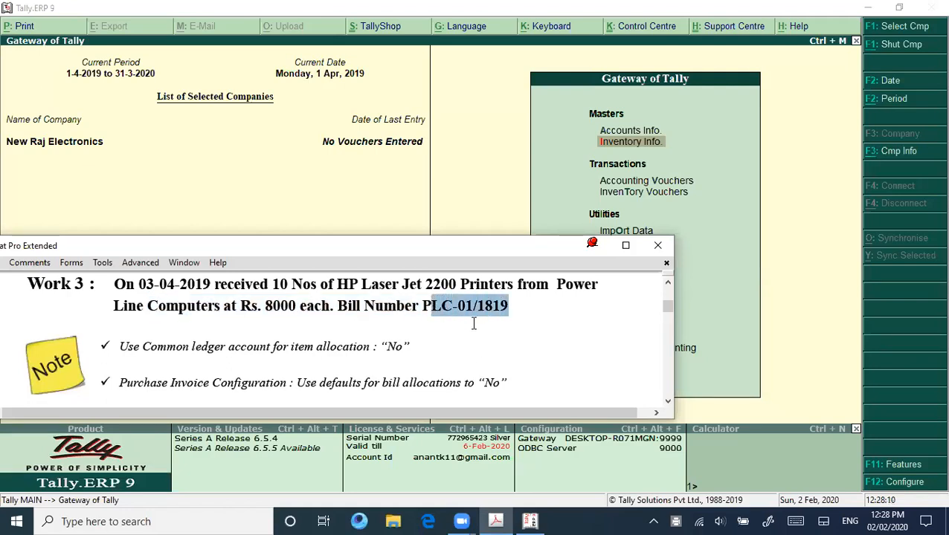
left_click(473, 311)
left_click_drag(262, 283, 376, 286)
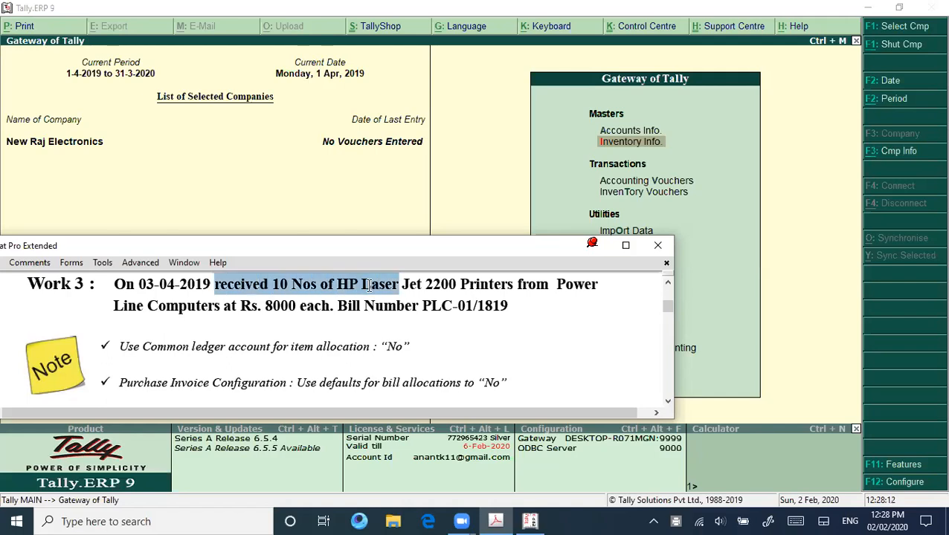
left_click(470, 286)
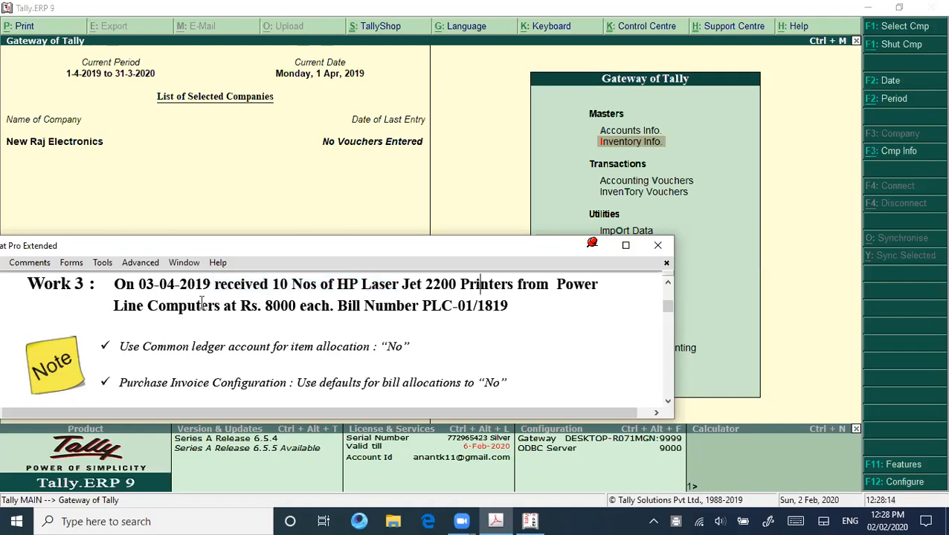
left_click_drag(139, 306, 220, 307)
mouse_move(323, 308)
left_mouse_down()
mouse_move(282, 310)
mouse_move(336, 309)
left_mouse_up()
left_click(513, 327)
left_click_drag(421, 306, 508, 306)
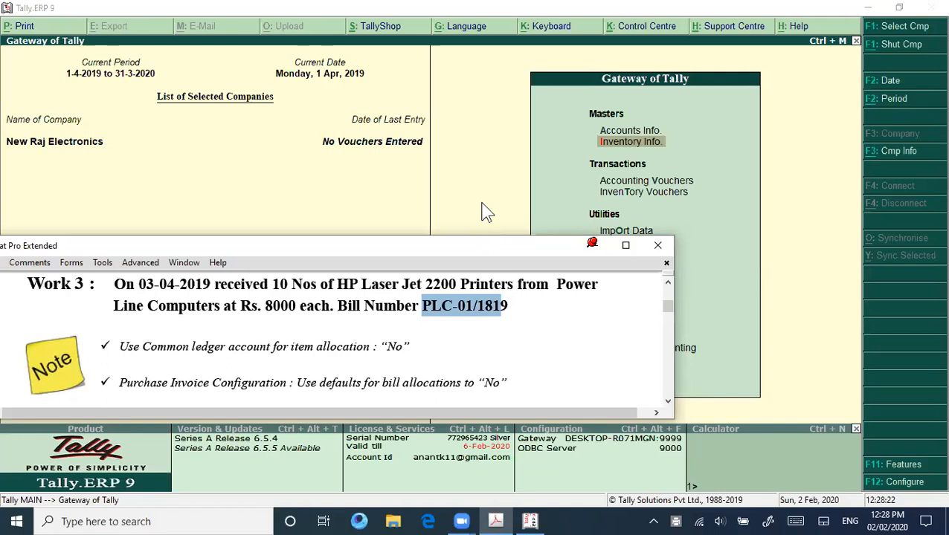
Switch to Tally.ERP 9 and start a purchase voucher with supplier invoice number PLC-01/1819.
left_click(480, 165)
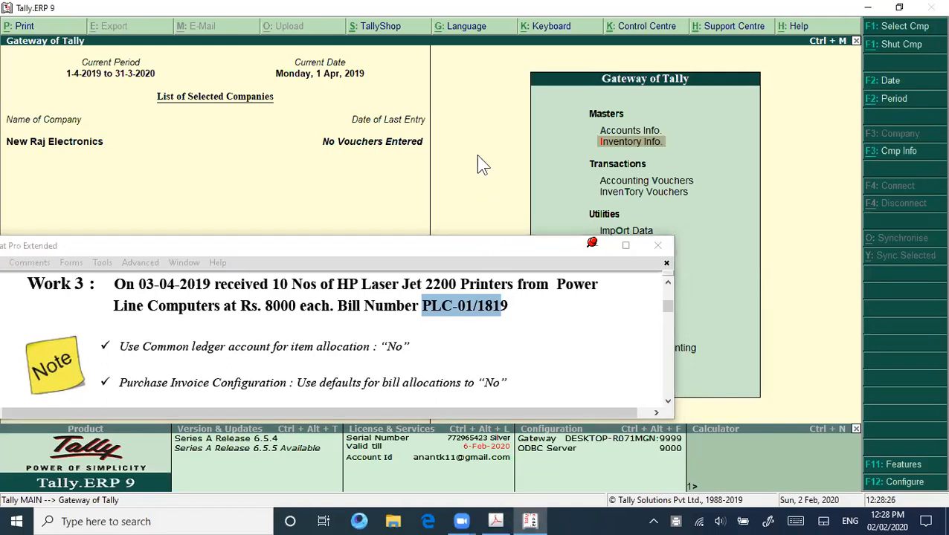
key("Up")
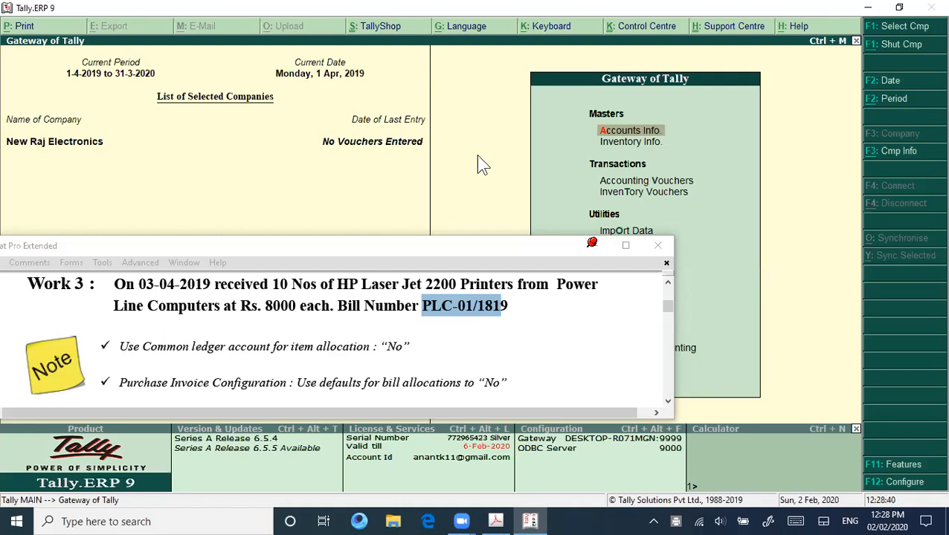
key("Down")
key("Down")
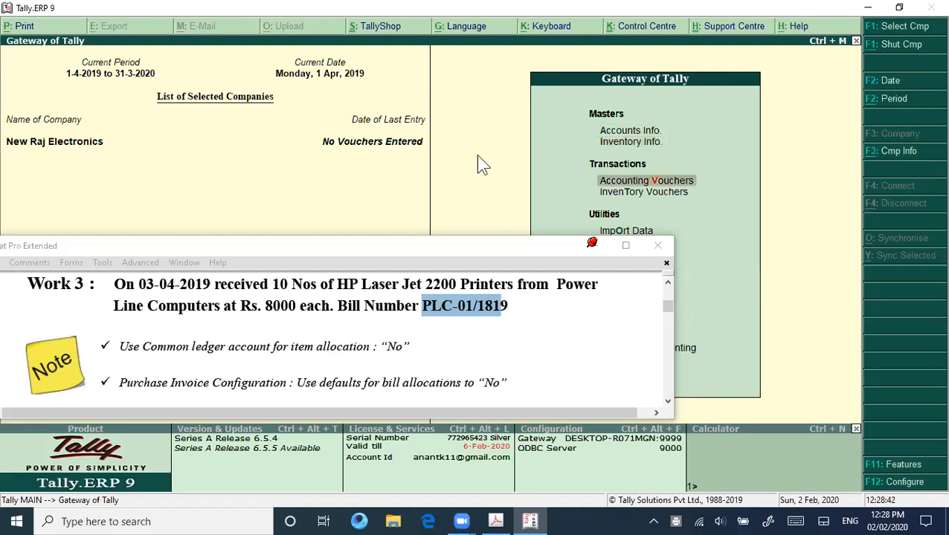
key("Return")
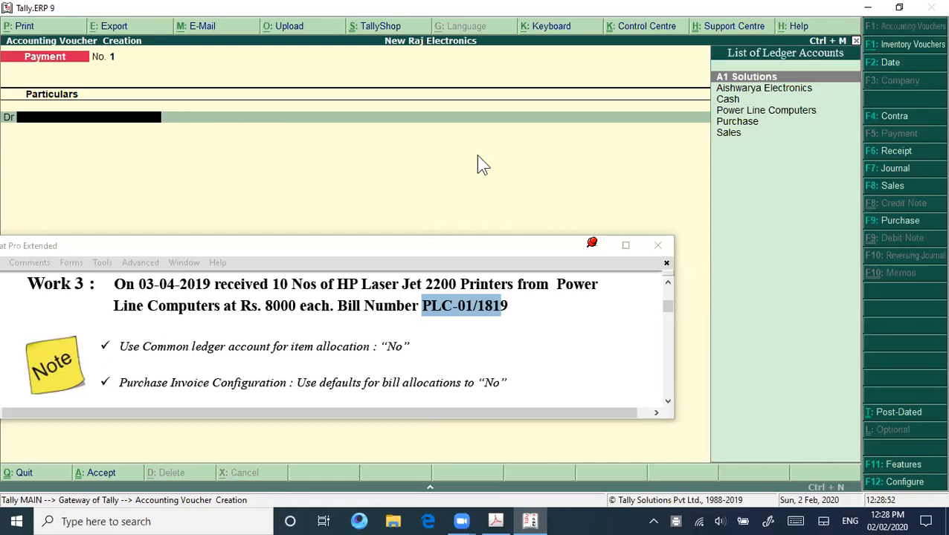
key("F9")
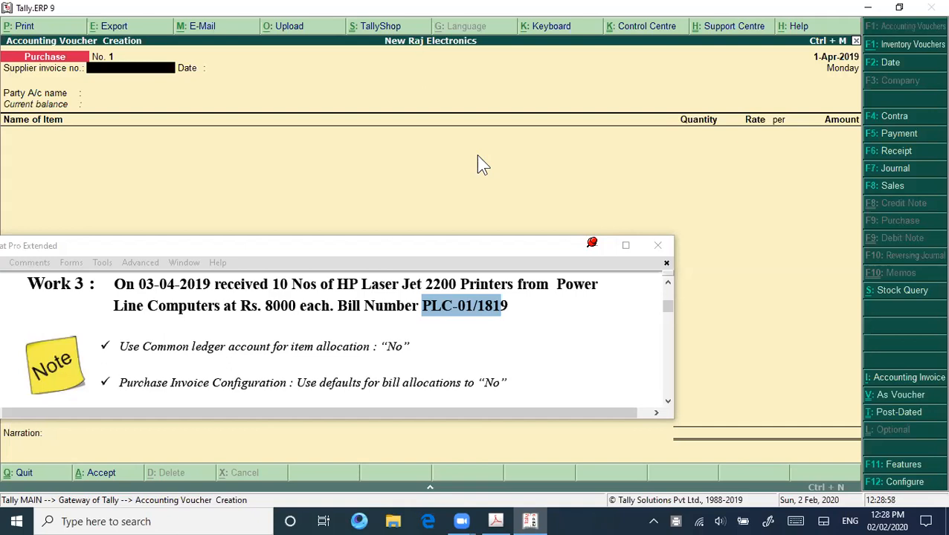
type("PLC-01/1819")
key("Return")
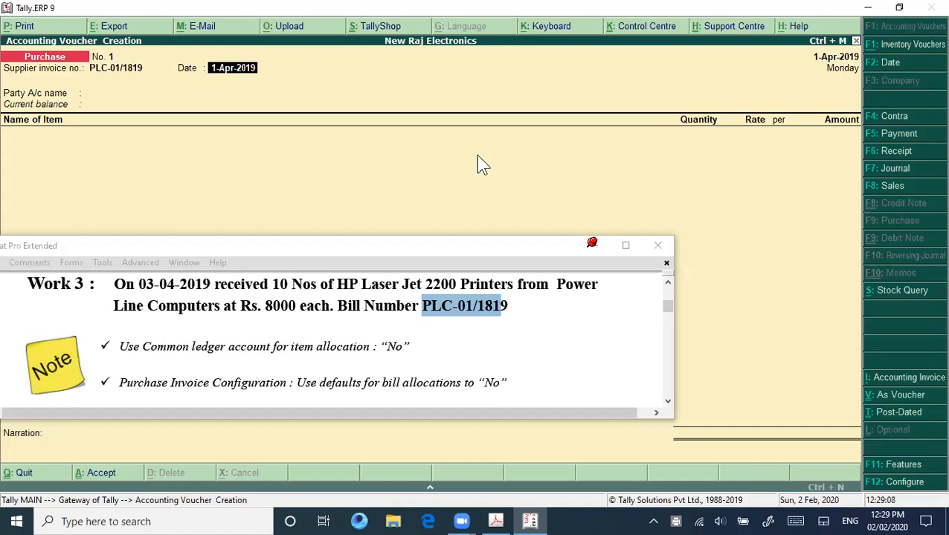
Set the purchase voucher's date to 3-4-2019, moving and shrinking the PDF window to uncover the date entry.
key("F2")
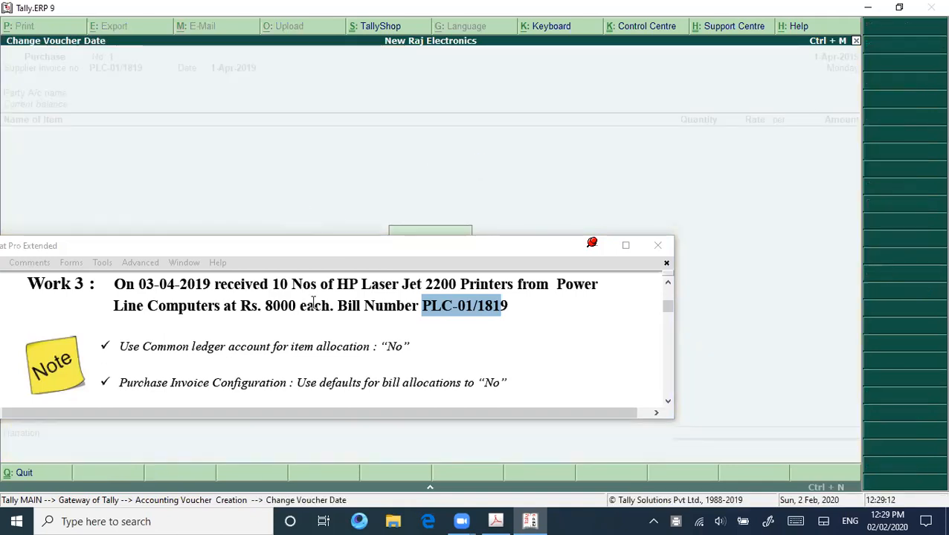
left_click(376, 267)
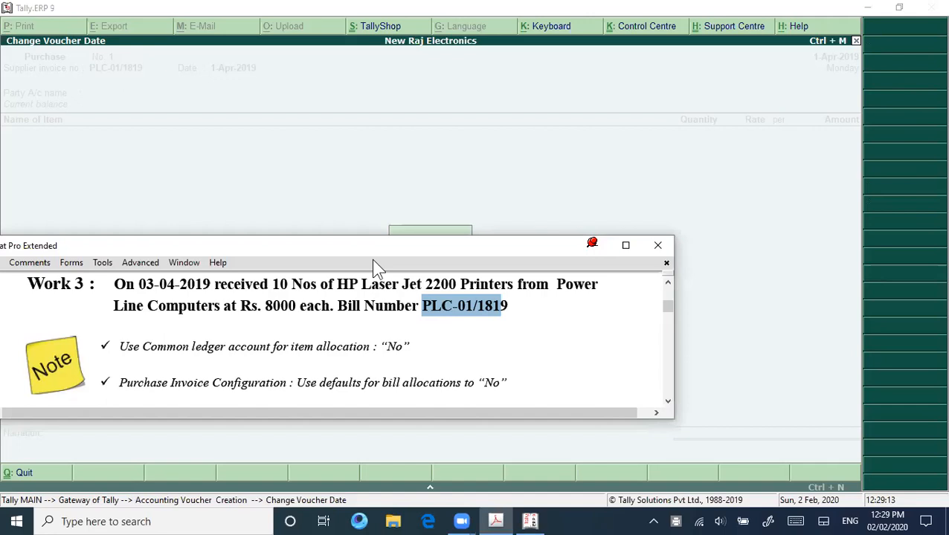
left_click_drag(373, 260, 378, 297)
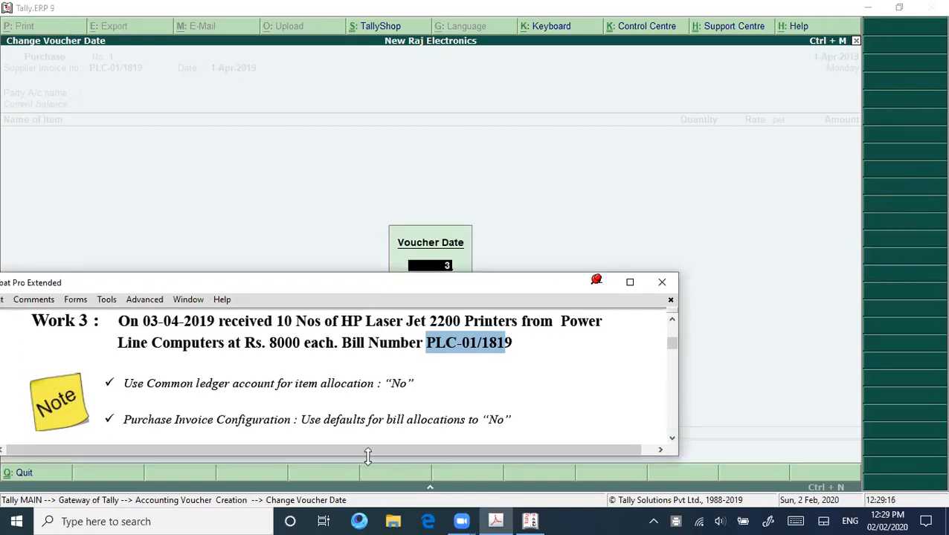
left_click_drag(367, 455, 368, 394)
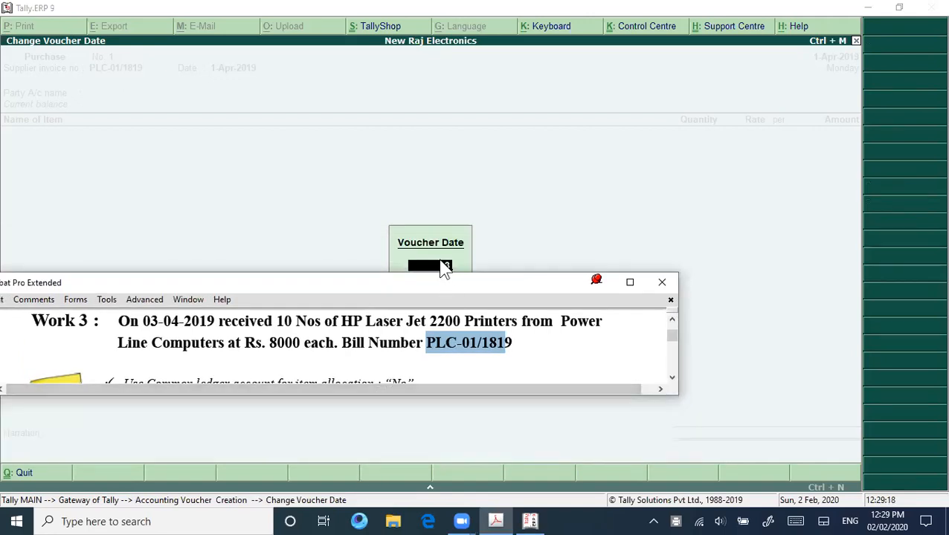
left_click(414, 260)
type("3-")
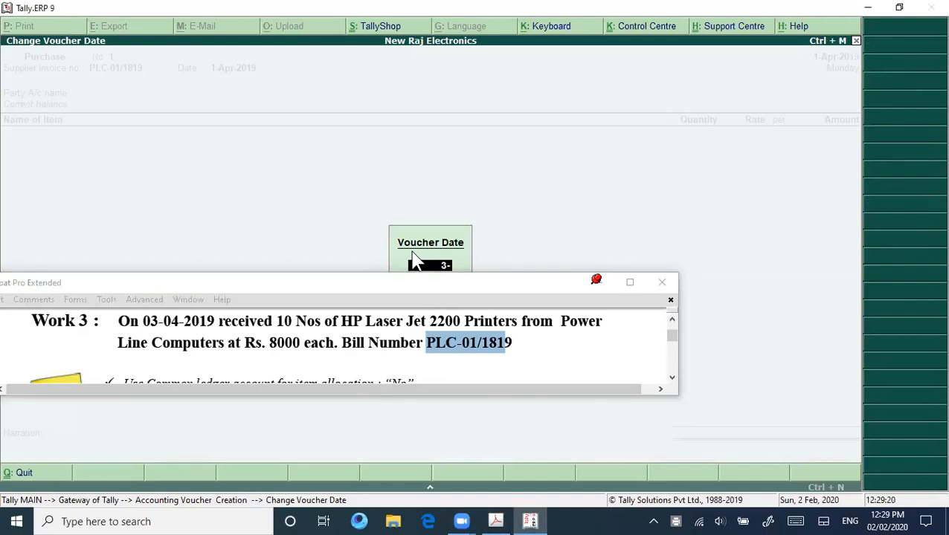
type("4-2019")
key("Return")
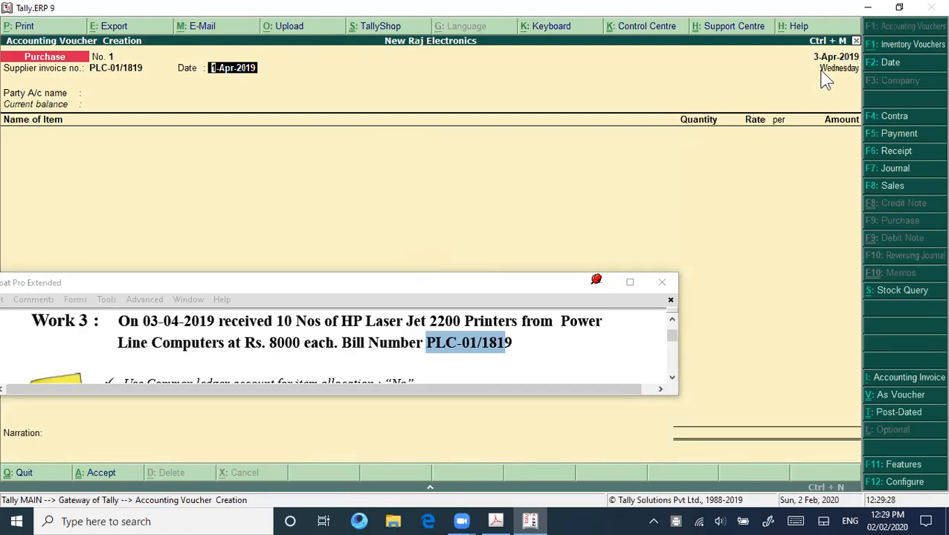
Set the supplier invoice date to 3-4-2019.
type("3-4-20")
type("19")
key("Return")
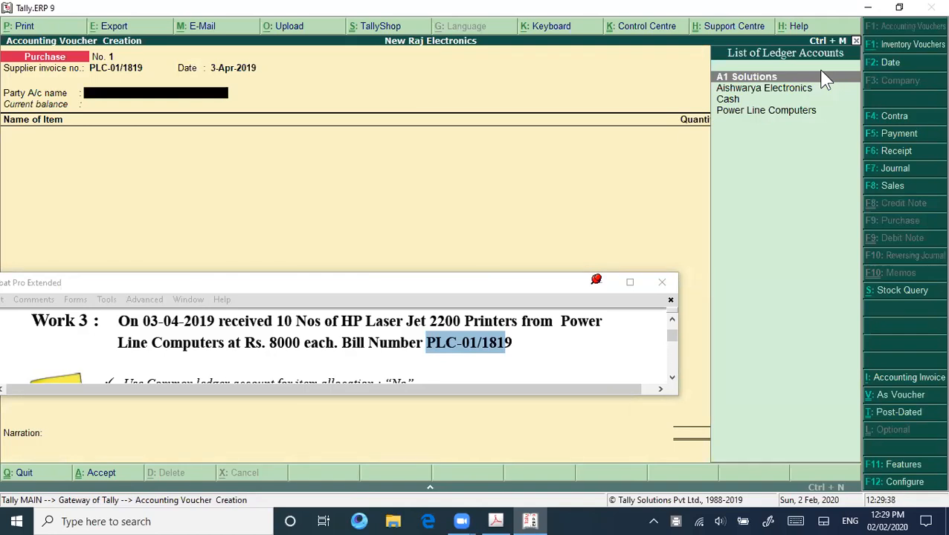
Choose Power Line Computers as the party account and accept its party details without adding other references.
key("Down")
key("Down")
key("Down")
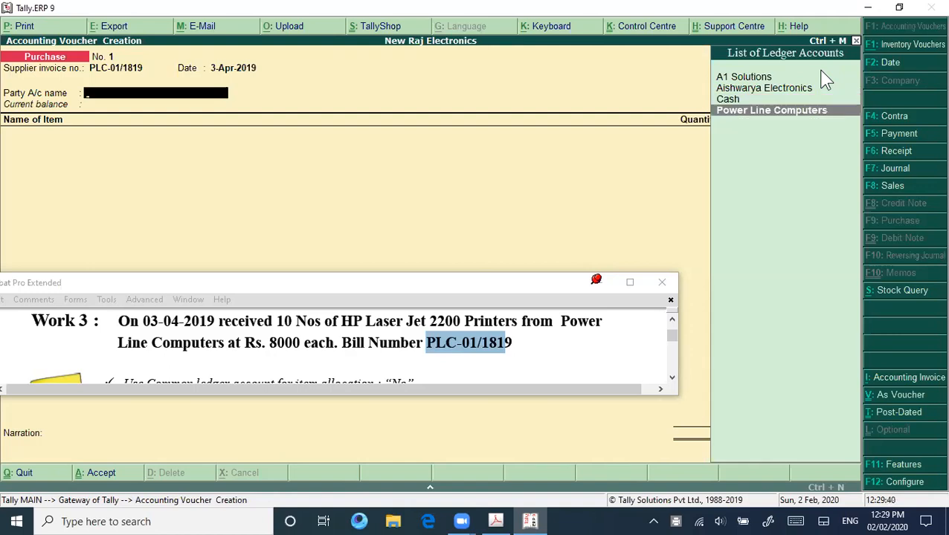
key("Return")
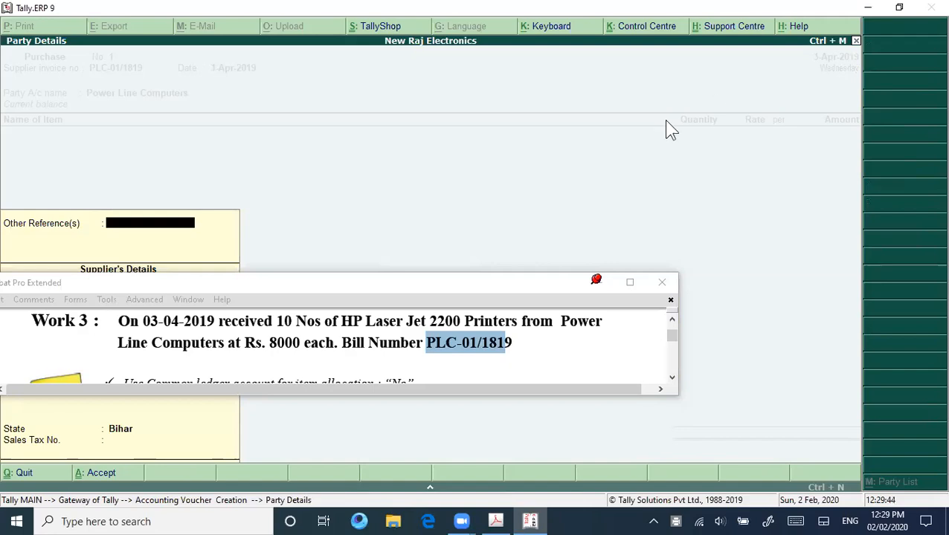
left_click(149, 283)
left_click_drag(151, 281, 495, 270)
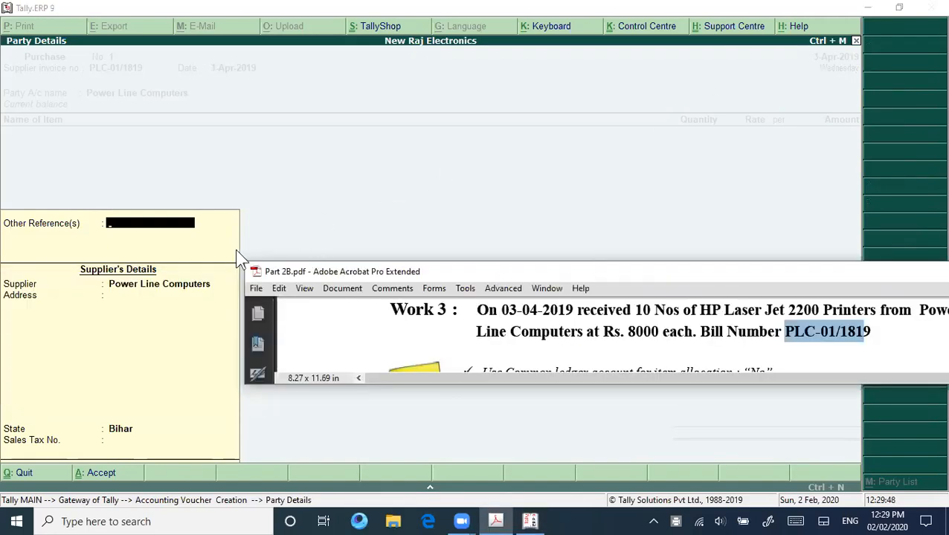
left_click(196, 252)
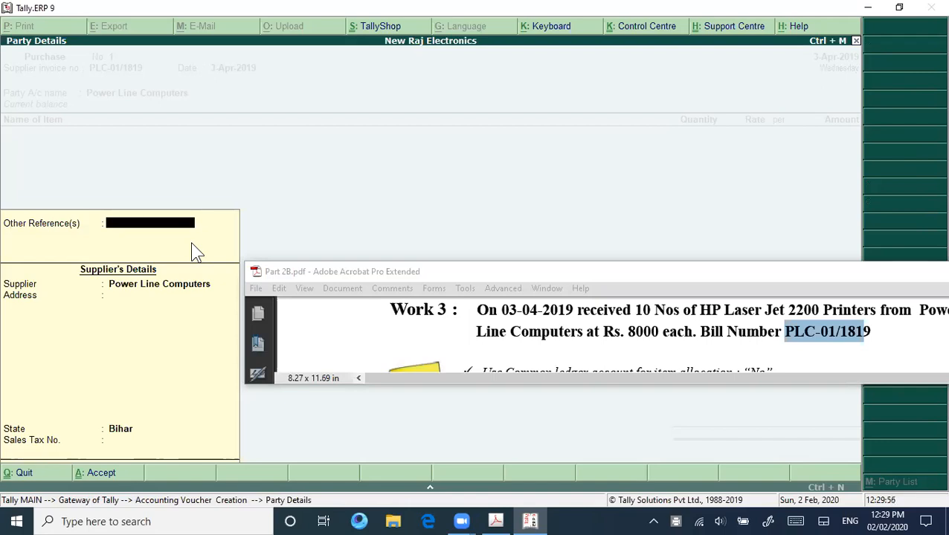
key("Return")
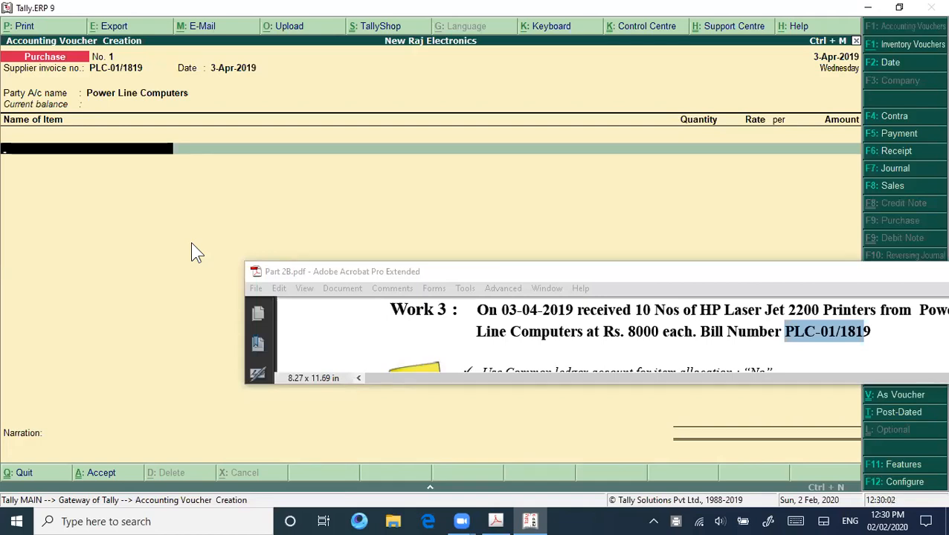
Add the stock item HP Laserjet 2200 with a quantity of 10 Nos at a rate of 8000 each.
type("H")
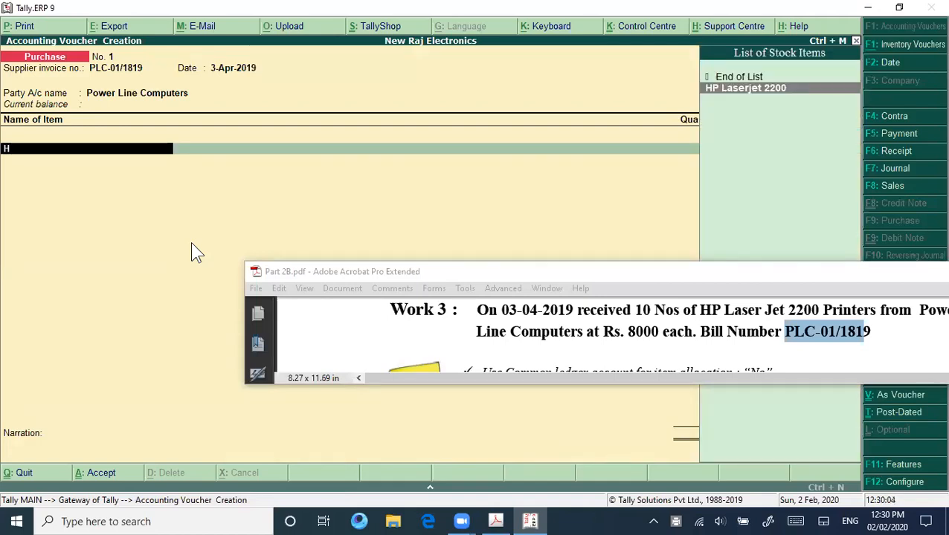
key("Return")
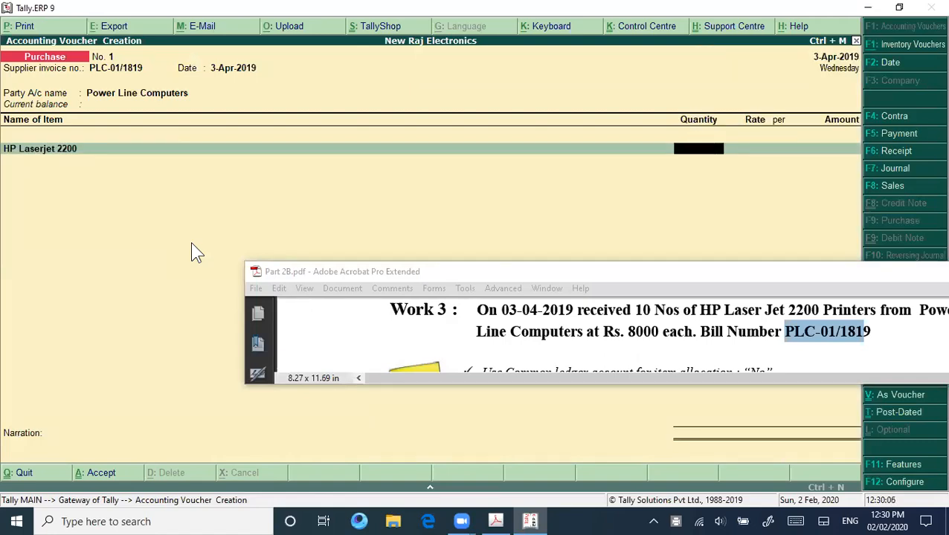
left_click(605, 276)
left_click_drag(605, 277, 556, 276)
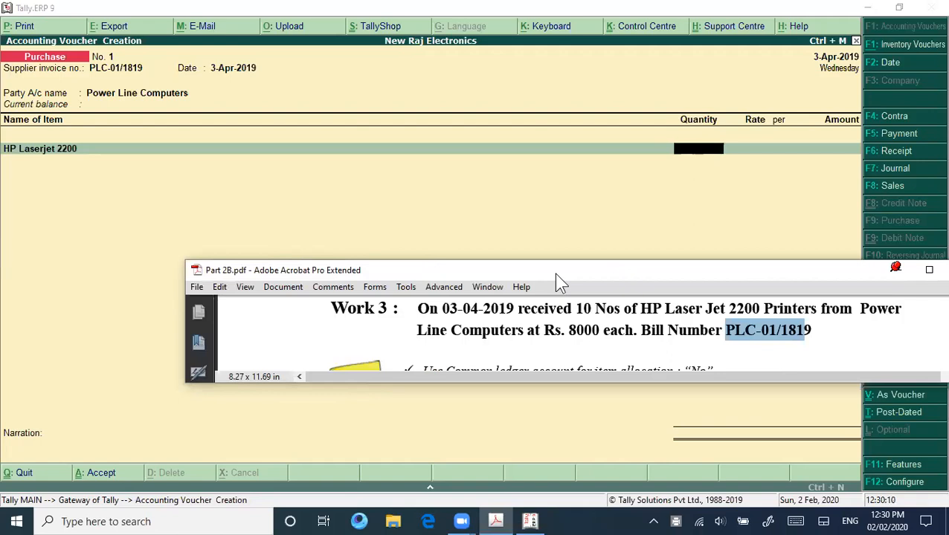
left_click(466, 208)
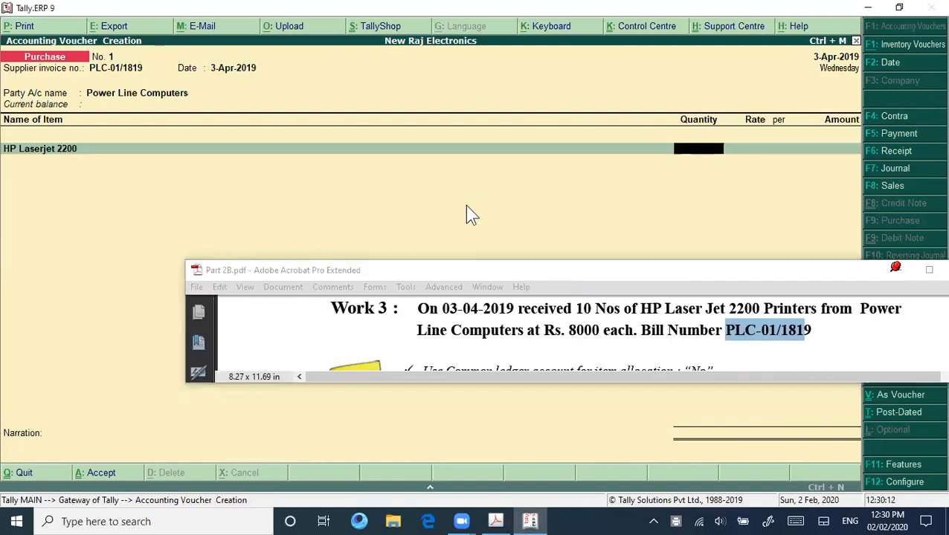
type("10")
key("Return")
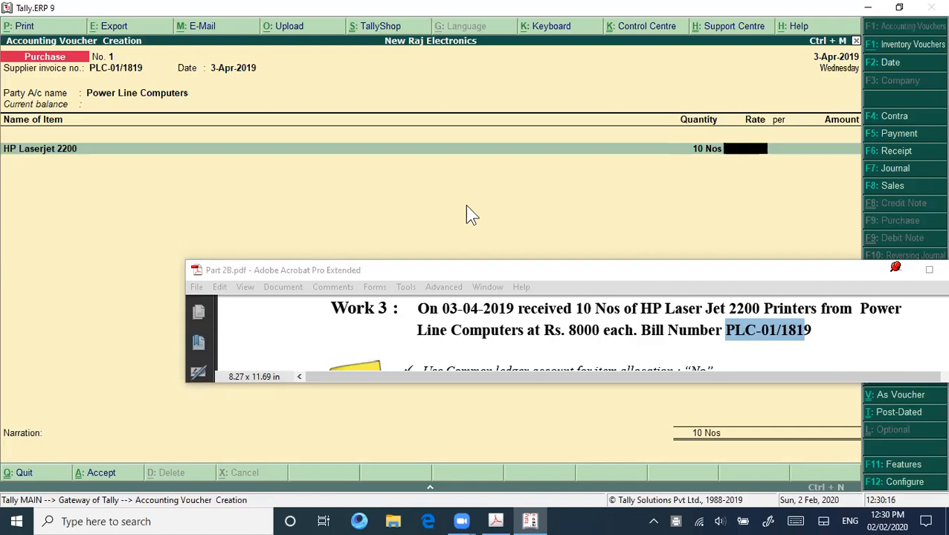
type("8000")
key("Return")
key("Return")
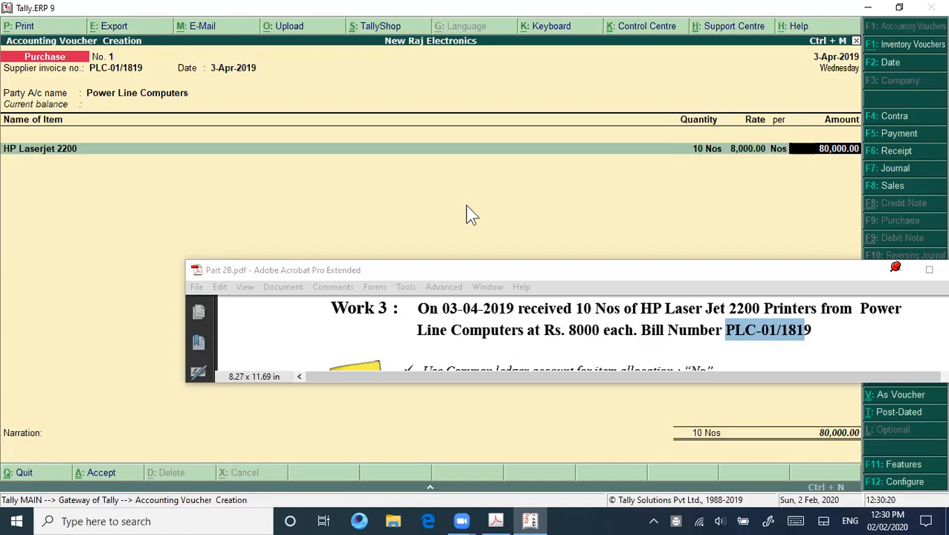
key("Return")
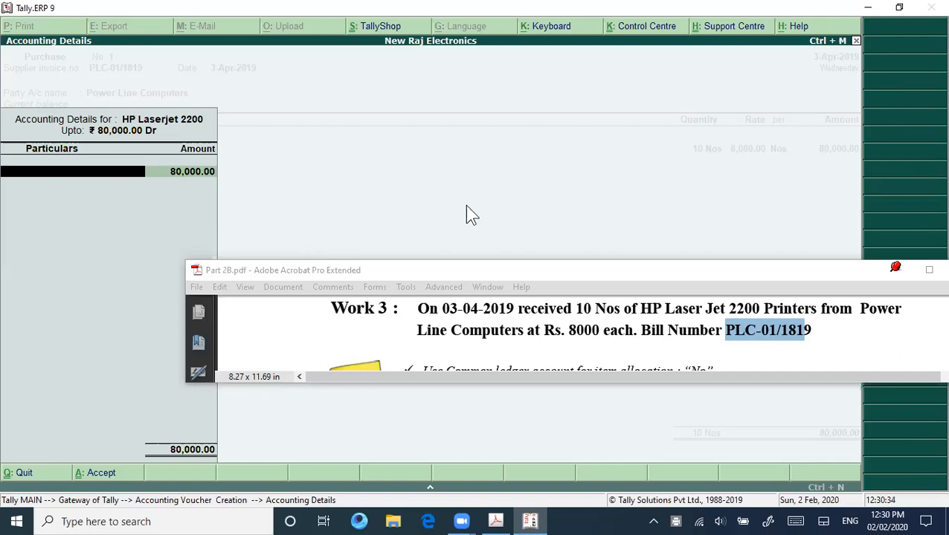
Allocate the item's full amount to the Purchase ledger and end the item list to reach the bill-wise details.
type("p")
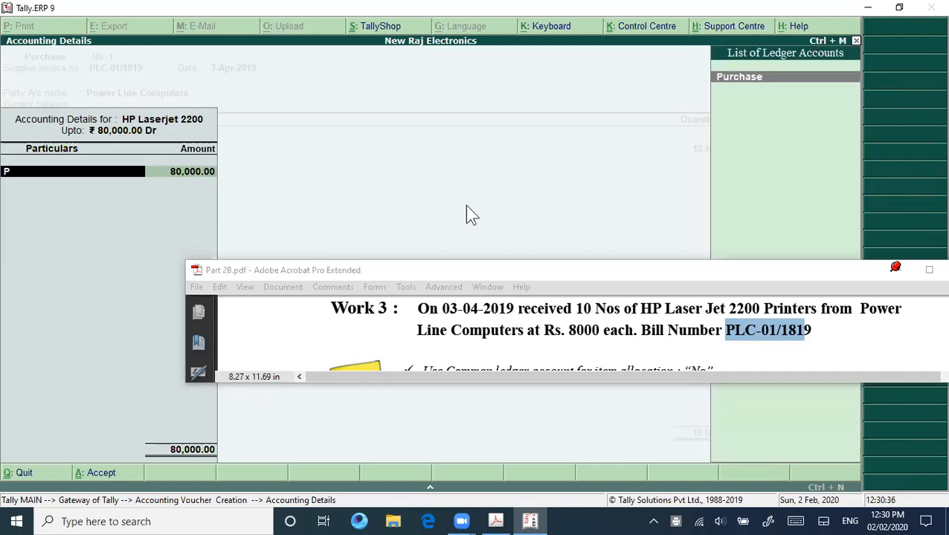
key("Return")
key("Return")
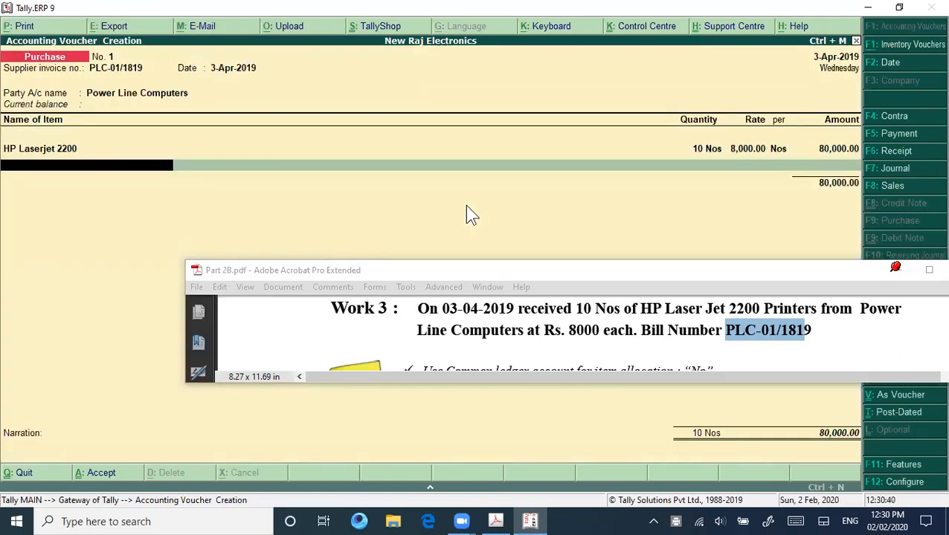
key("Return")
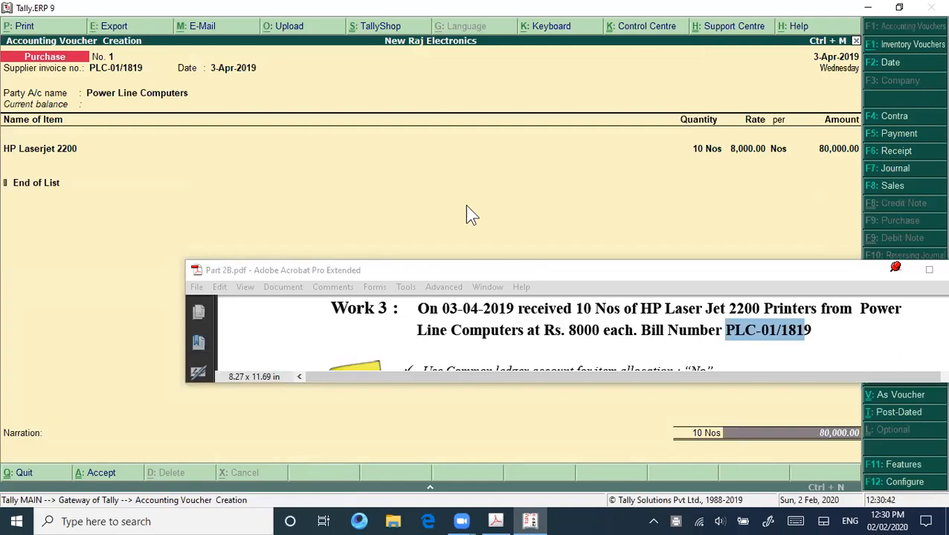
key("Return")
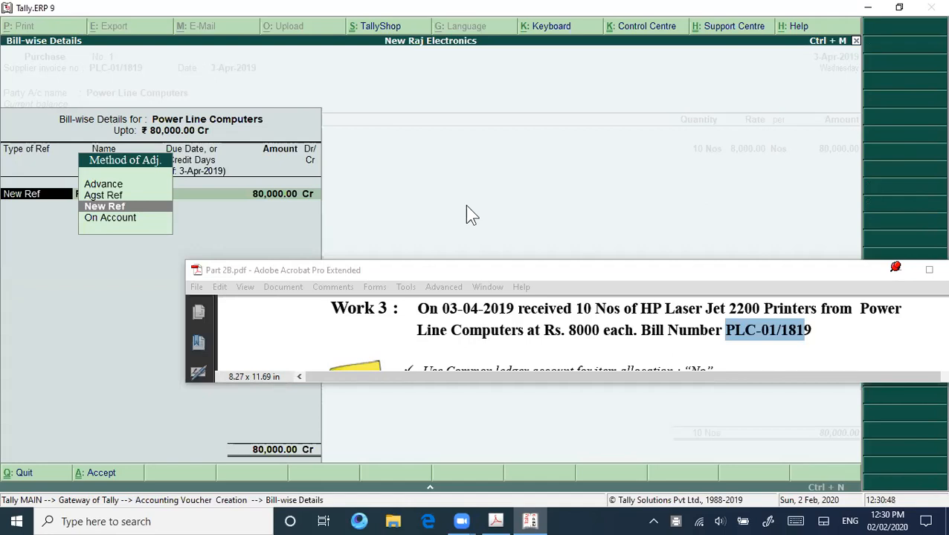
Examine the Advance, Agst Ref and New Ref adjustment methods offered for the bill.
key("Up")
key("Up")
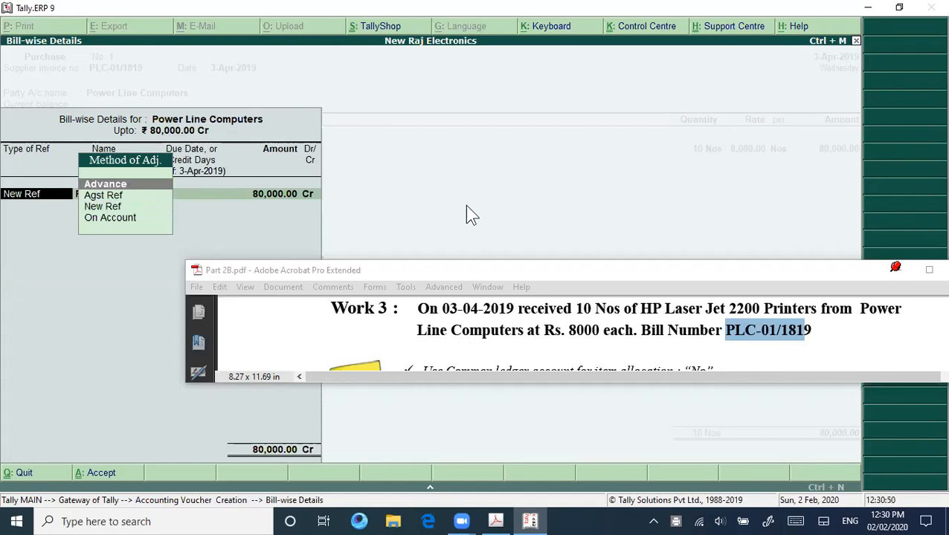
key("Down")
key("Down")
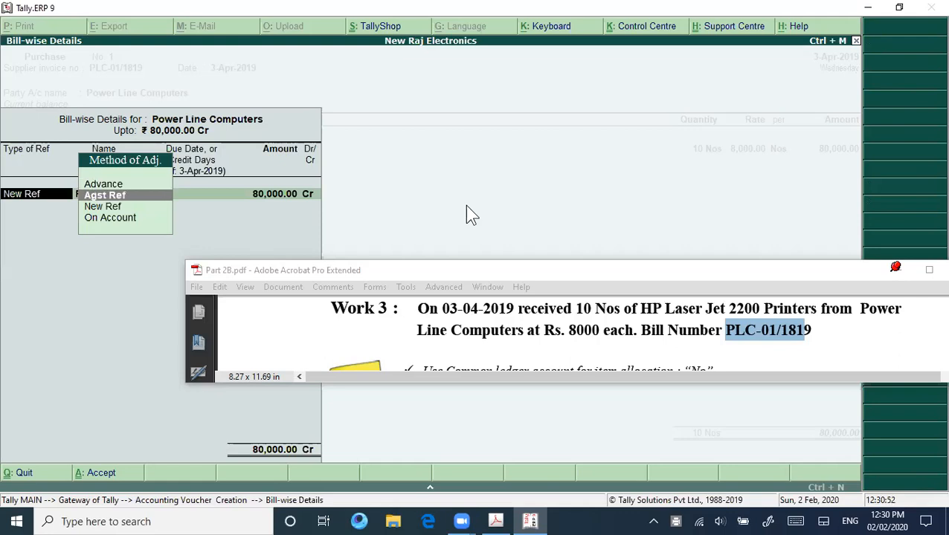
key("Down")
key("Up")
key("Up")
key("Up")
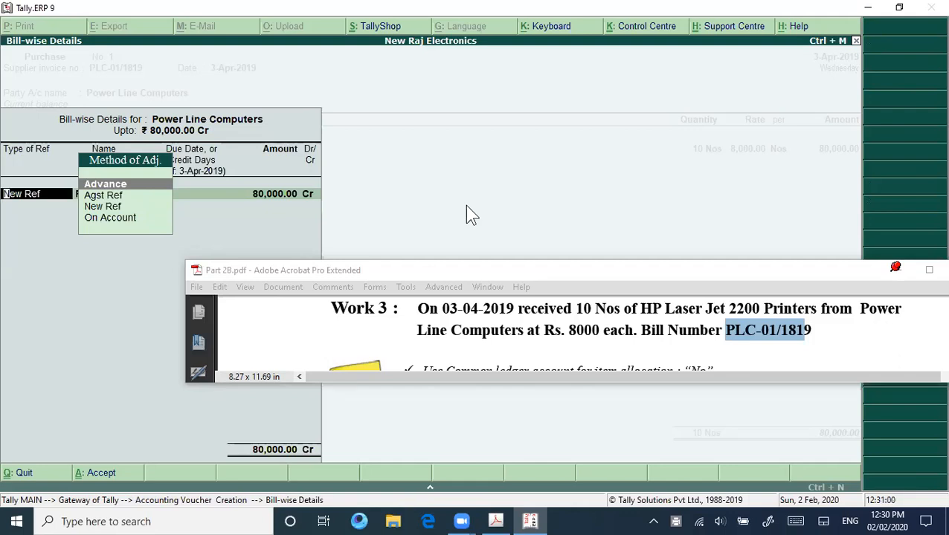
key("Down")
key("Down")
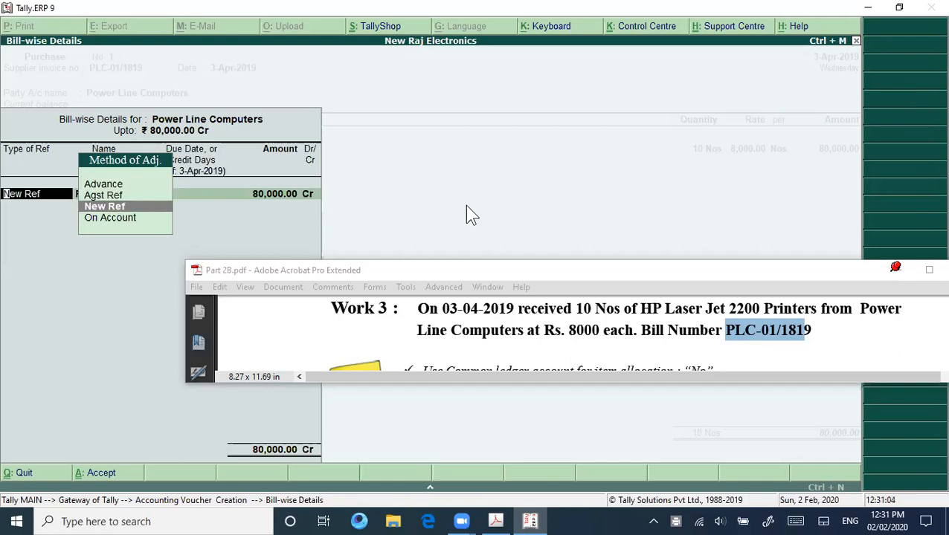
key("Up")
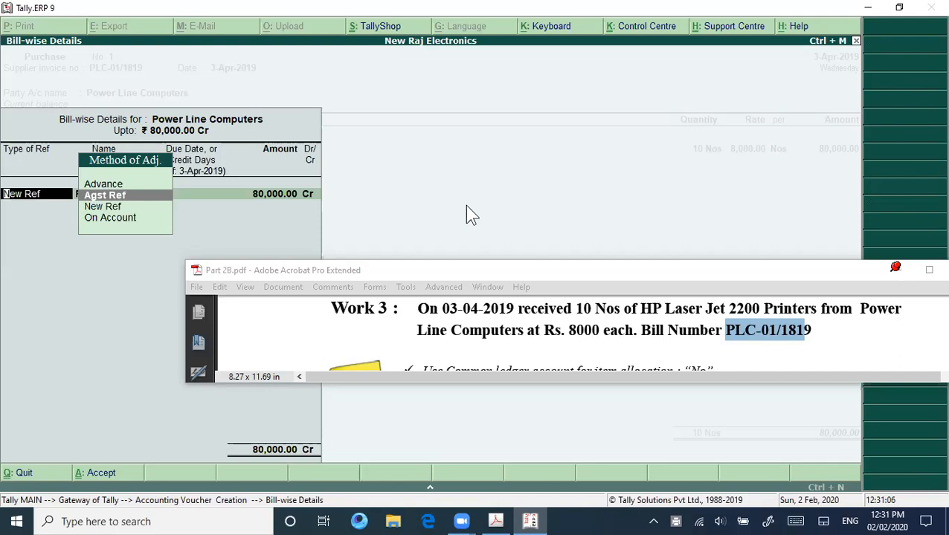
key("Down")
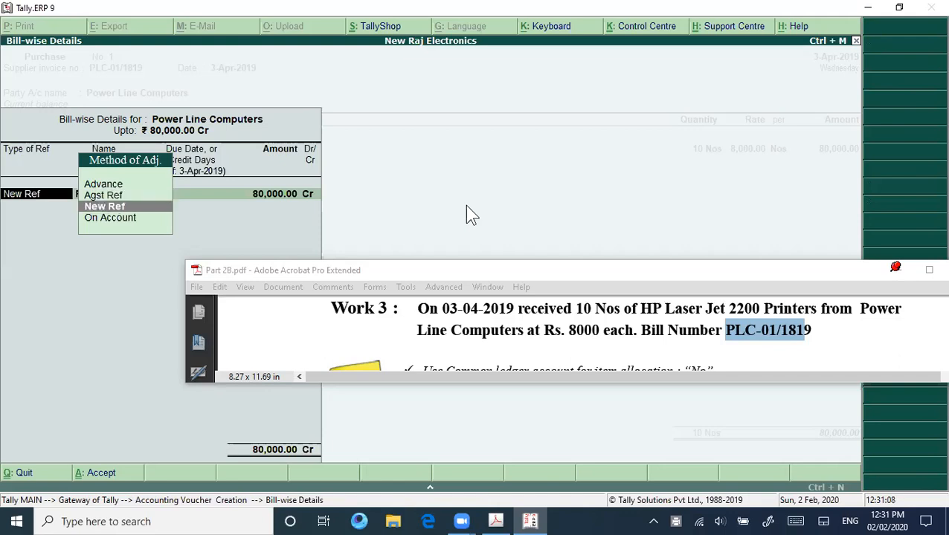
Record the full bill amount as New Ref PLC-01/1819, leaving the due date or credit days blank.
key("Return")
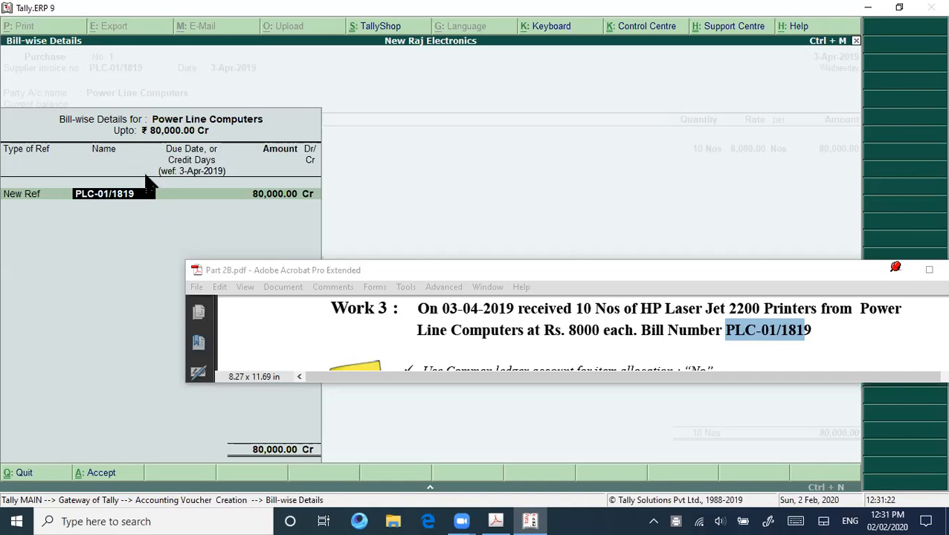
key("Return")
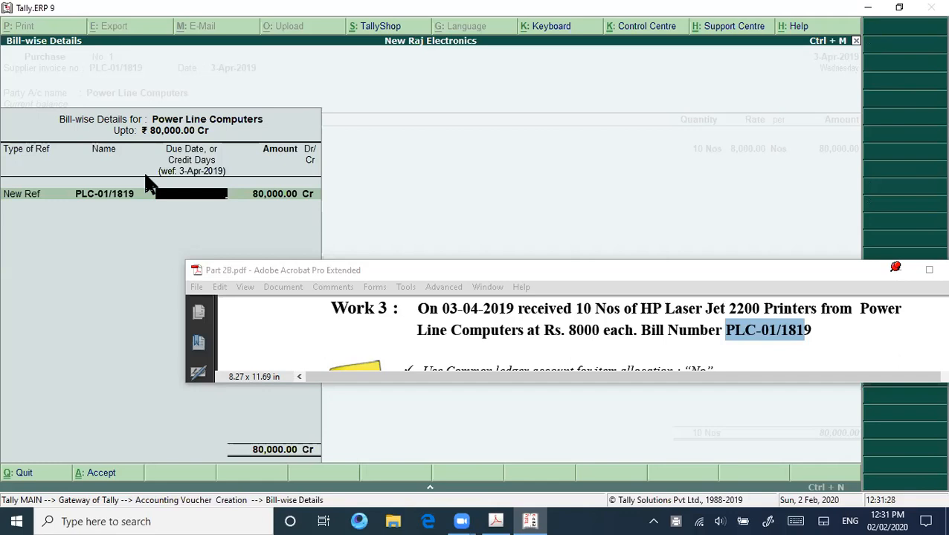
key("Return")
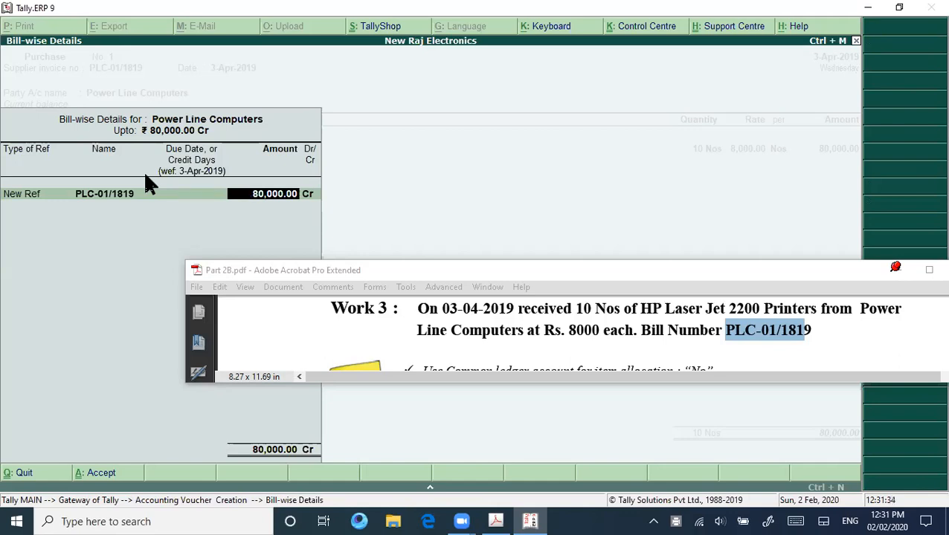
key("Return")
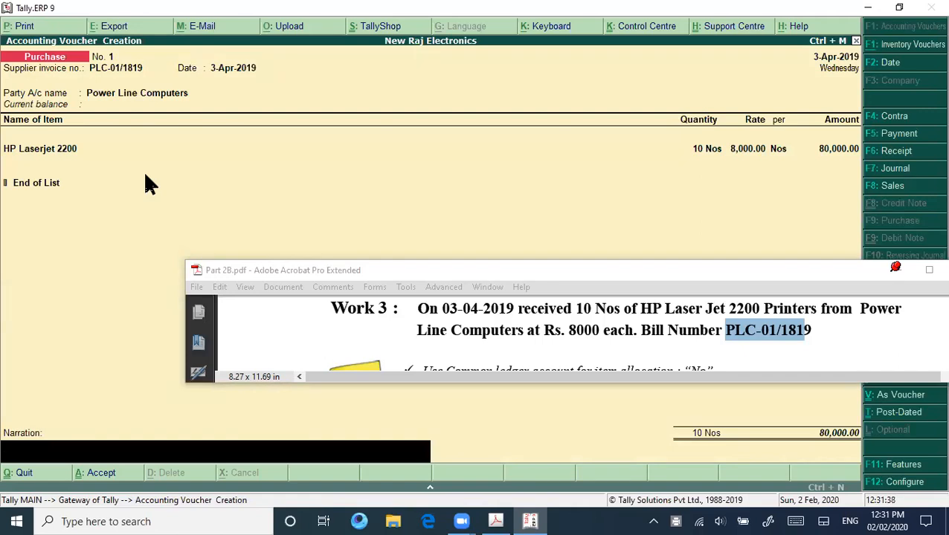
Add the narration "Being purchased on credit" and save the purchase voucher.
type("Being purchased on credit")
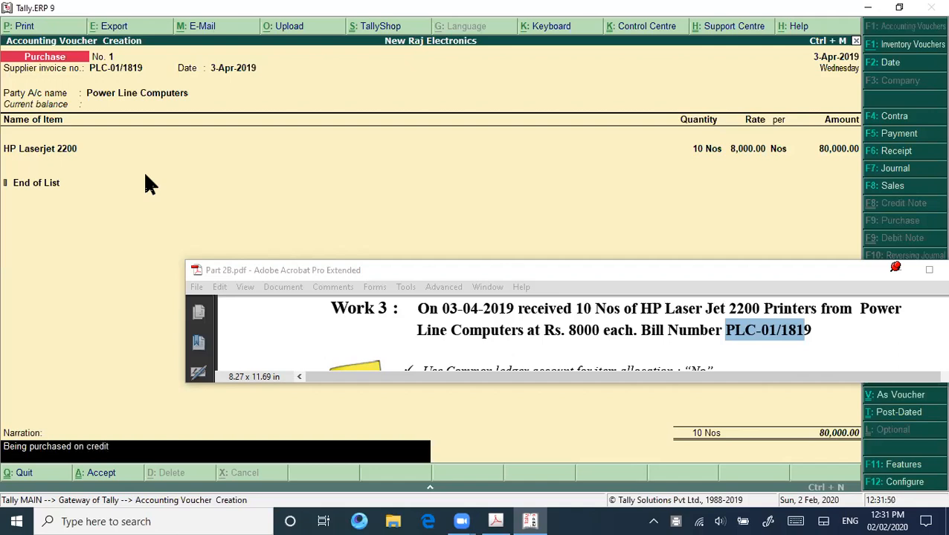
key("Return")
key("Return")
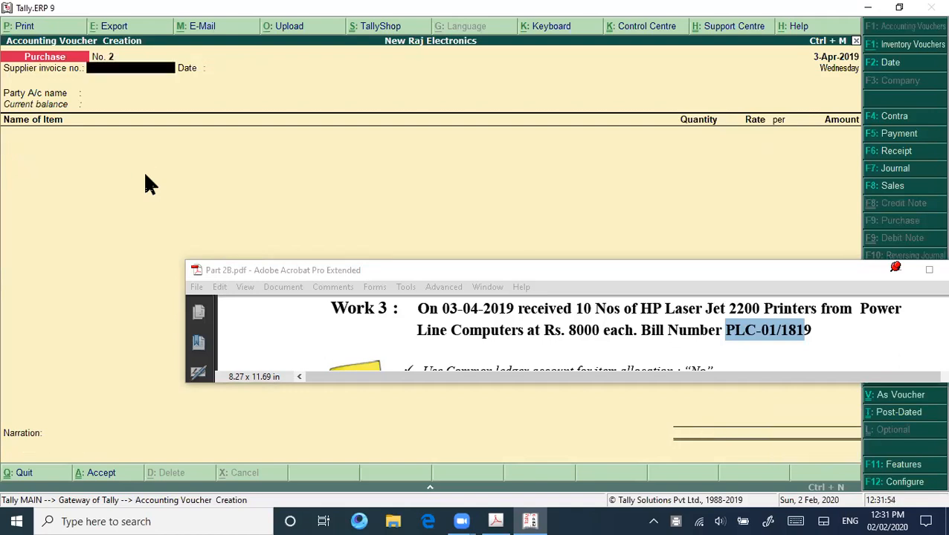
Switch to Part 2B.pdf in Adobe Acrobat and find the Work 4 assignment.
left_click(641, 271)
left_click_drag(630, 278, 548, 267)
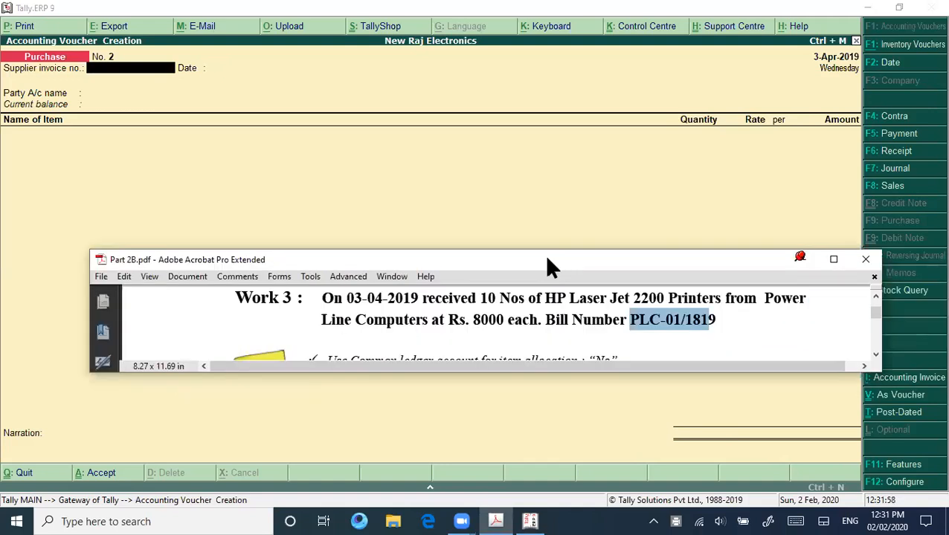
left_click(875, 355)
left_click(875, 354)
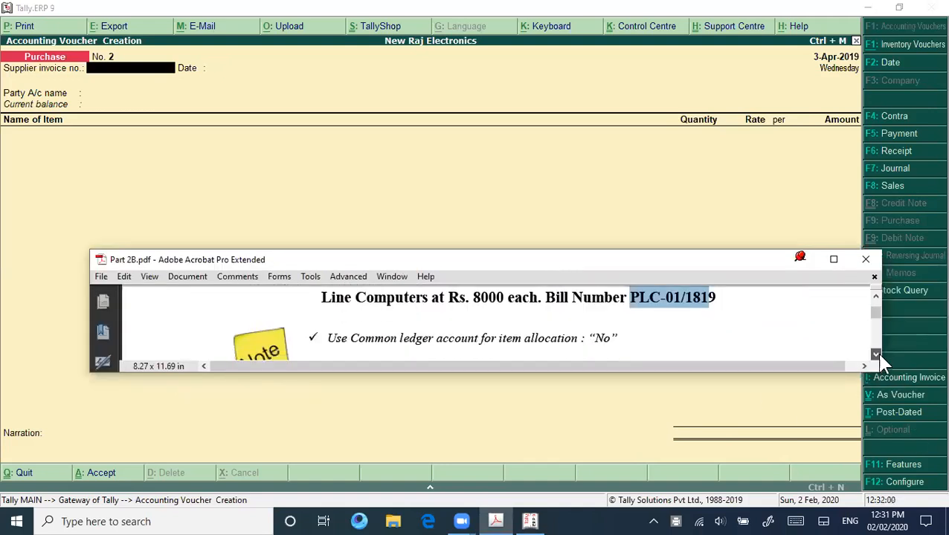
left_click(875, 354)
left_click(875, 354)
left_click(876, 354)
left_click(875, 355)
left_click(876, 354)
left_click(876, 355)
left_click(875, 354)
left_click(875, 355)
left_click(875, 355)
left_click(875, 354)
left_click(876, 355)
left_click(875, 355)
left_click(876, 355)
left_click(875, 355)
left_click(875, 355)
left_click(875, 355)
left_click(875, 355)
left_click(875, 354)
left_click(875, 354)
left_click(875, 355)
left_click(875, 354)
left_click(875, 355)
left_click(875, 355)
left_click(875, 355)
left_click(875, 355)
left_click(875, 355)
left_click(876, 355)
left_click(875, 355)
left_click(876, 355)
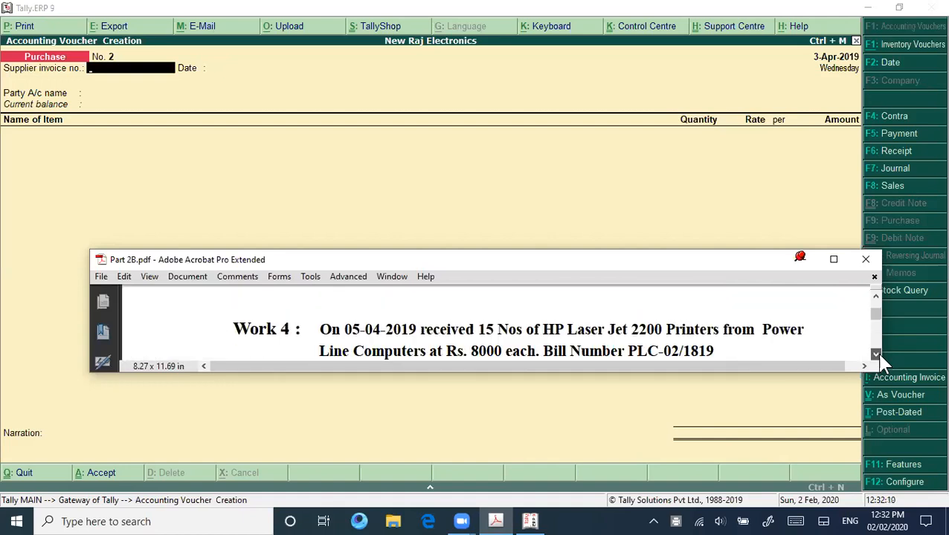
left_click(875, 354)
left_click(876, 355)
Read the Work 4 text for the purchase date, quantity, item, supplier, rate and bill number.
left_click_drag(365, 301, 627, 299)
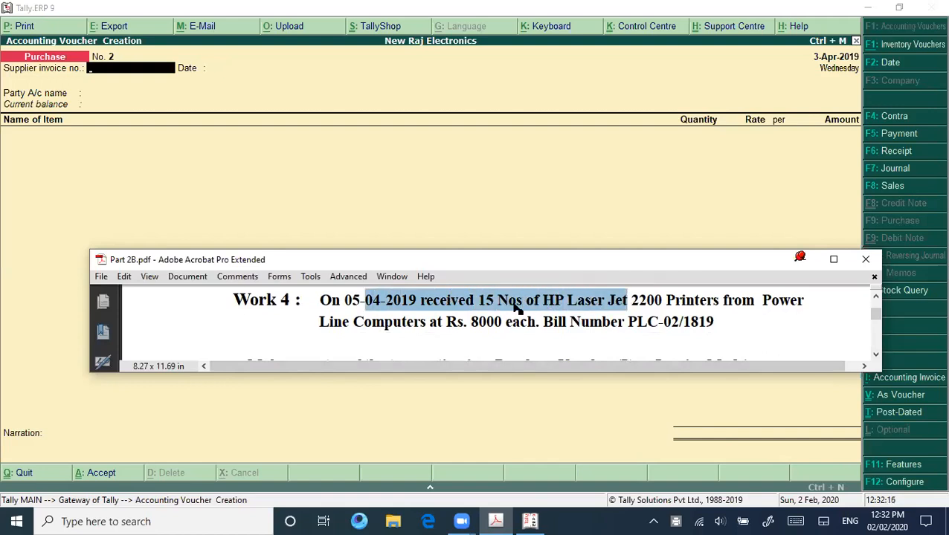
left_click(510, 339)
left_click_drag(597, 309, 665, 308)
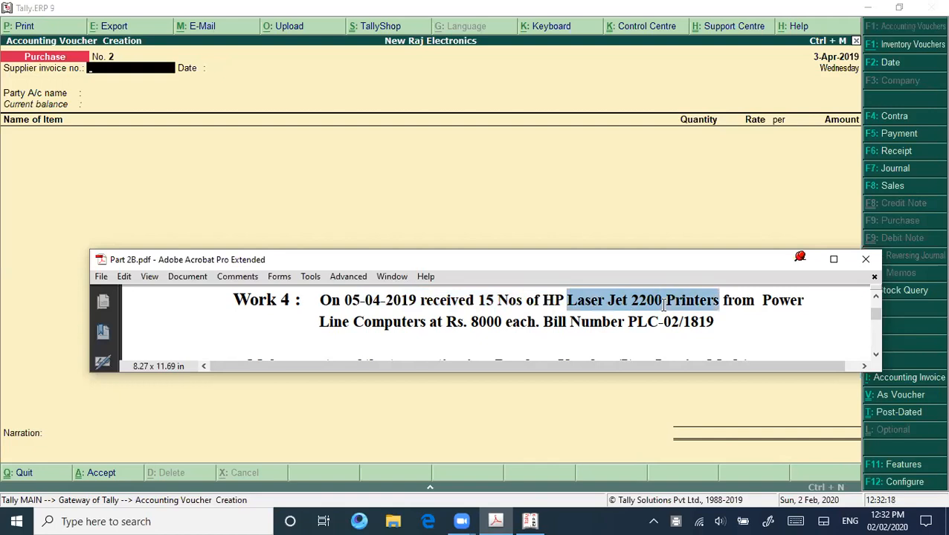
left_click(773, 315)
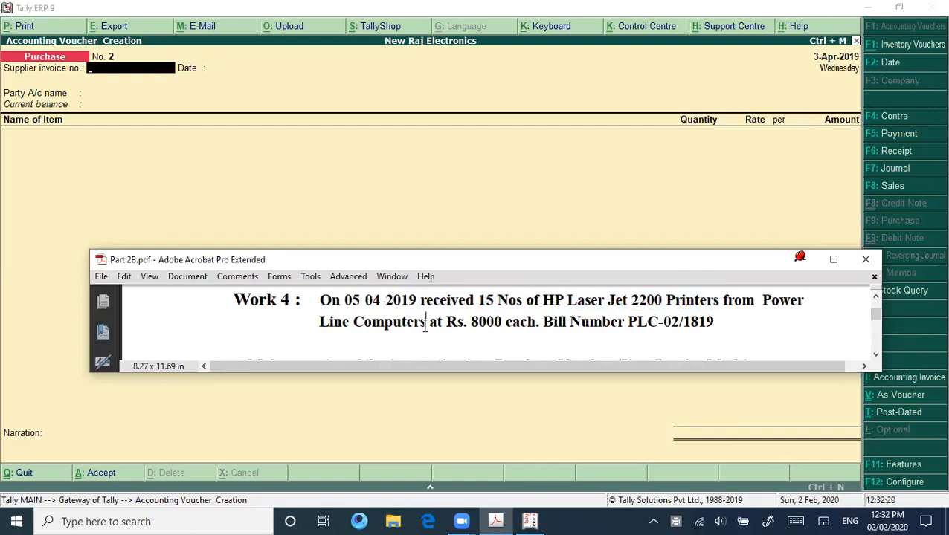
left_click_drag(425, 323, 515, 321)
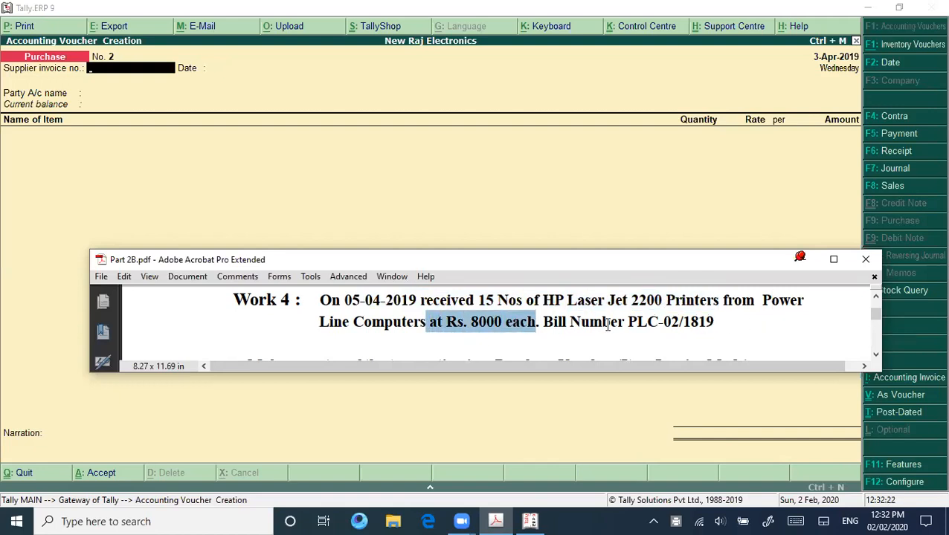
left_click_drag(625, 322, 713, 321)
left_click(648, 322)
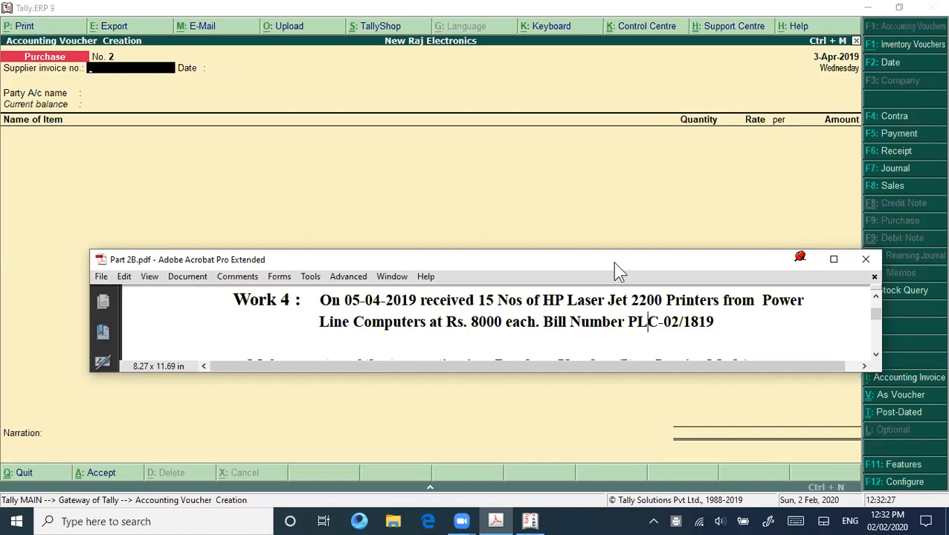
Return to the new purchase voucher in Tally.ERP 9 and set its date to 5-4-2019, keeping the PDF clear of the date entry.
left_click_drag(612, 262, 742, 278)
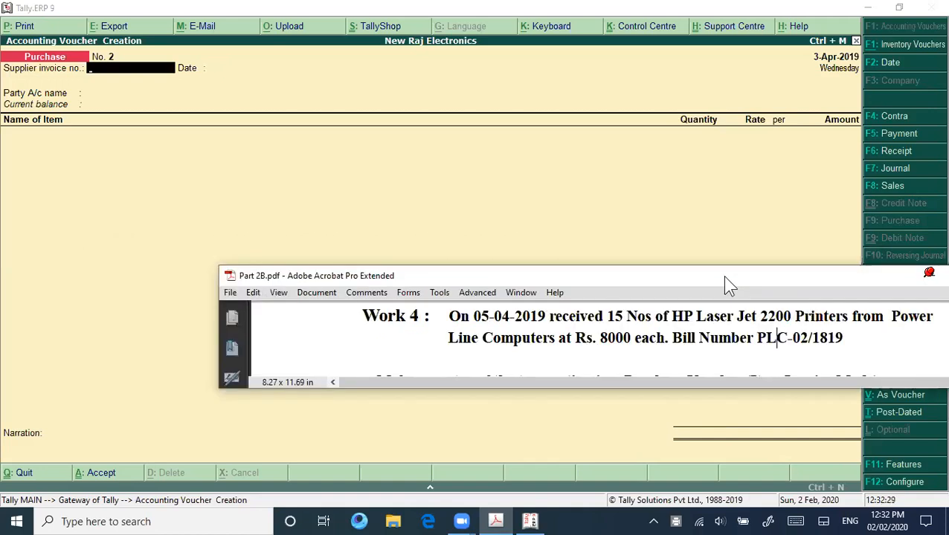
left_click(316, 223)
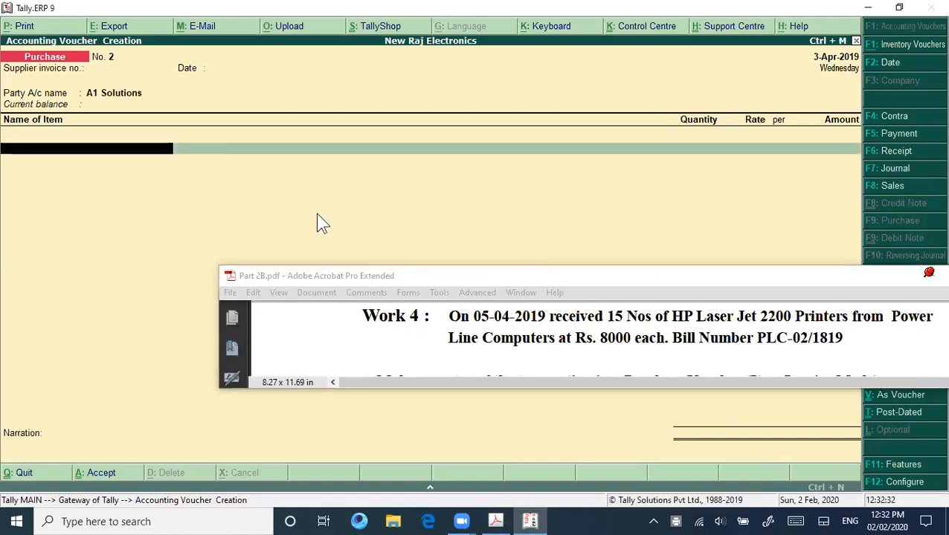
key("F2")
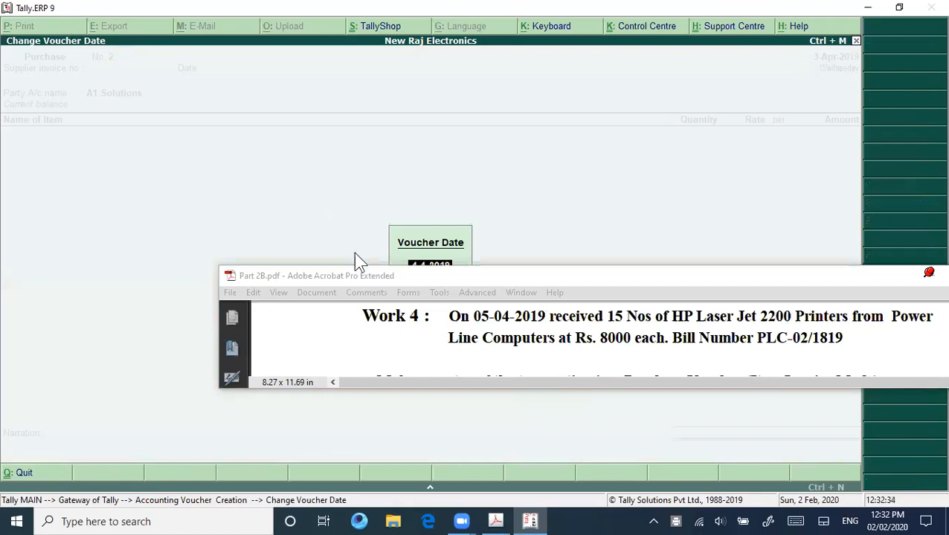
left_click(346, 279)
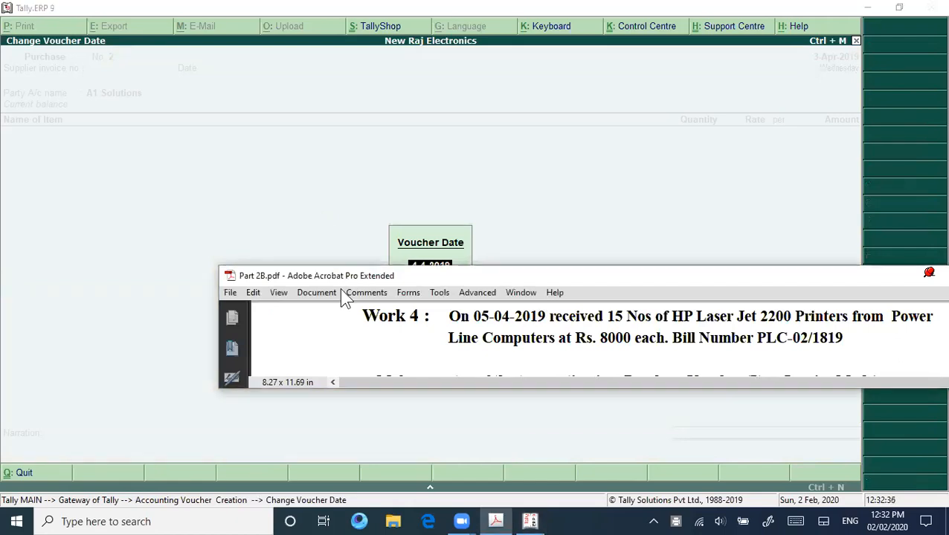
left_click(568, 209)
type("5-4-2019")
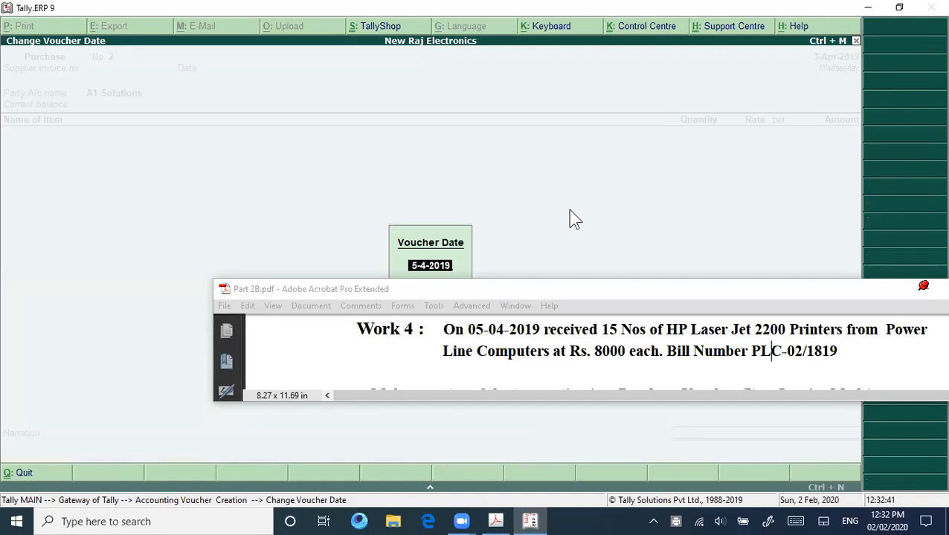
key("Return")
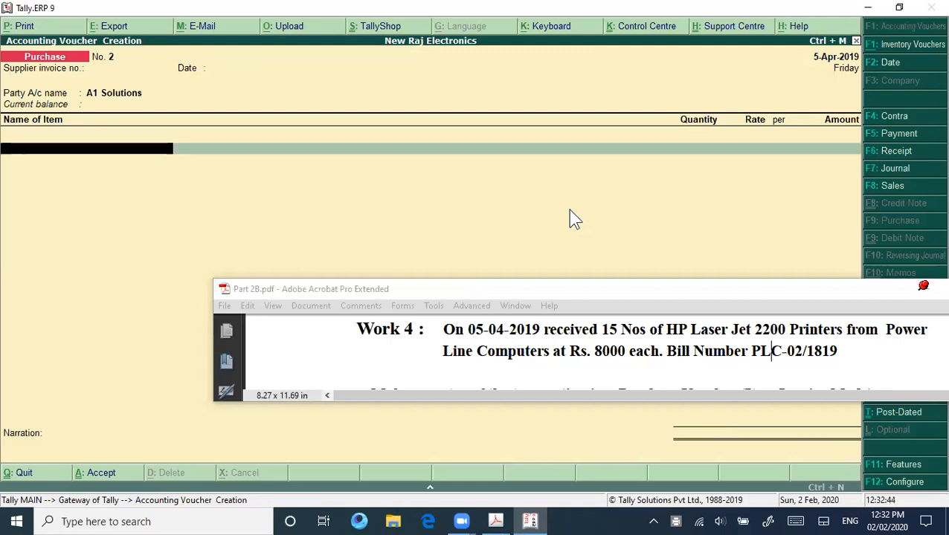
Change the party account to Power Line Computers and accept its party details without other references.
key("BackSpace")
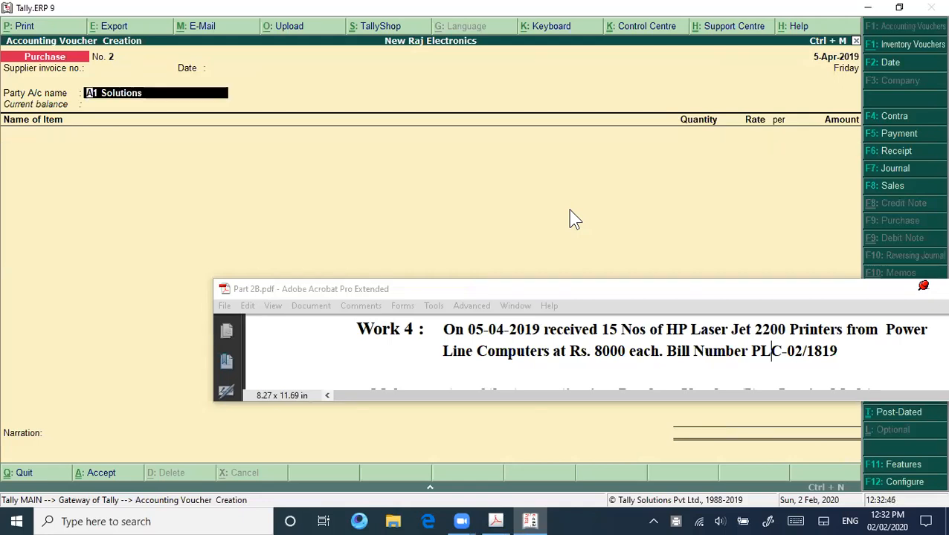
type("P")
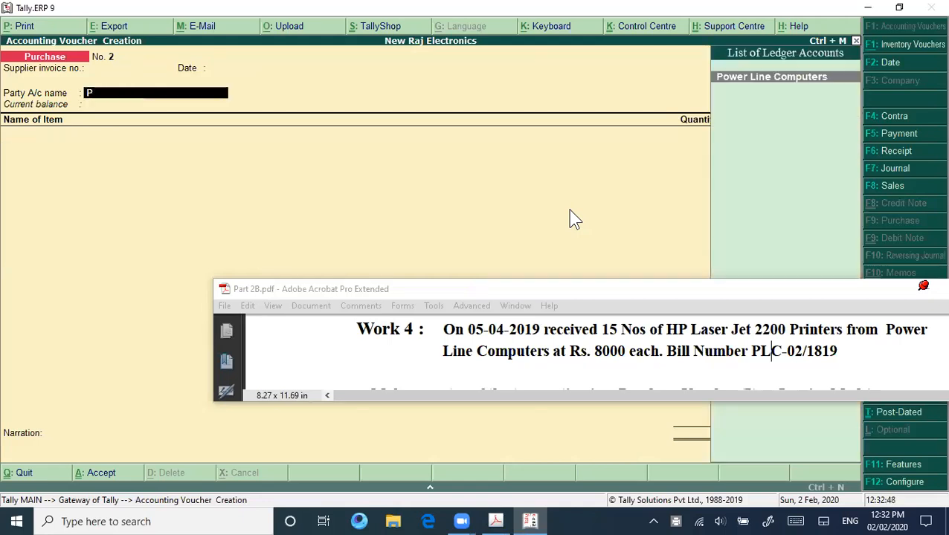
key("Return")
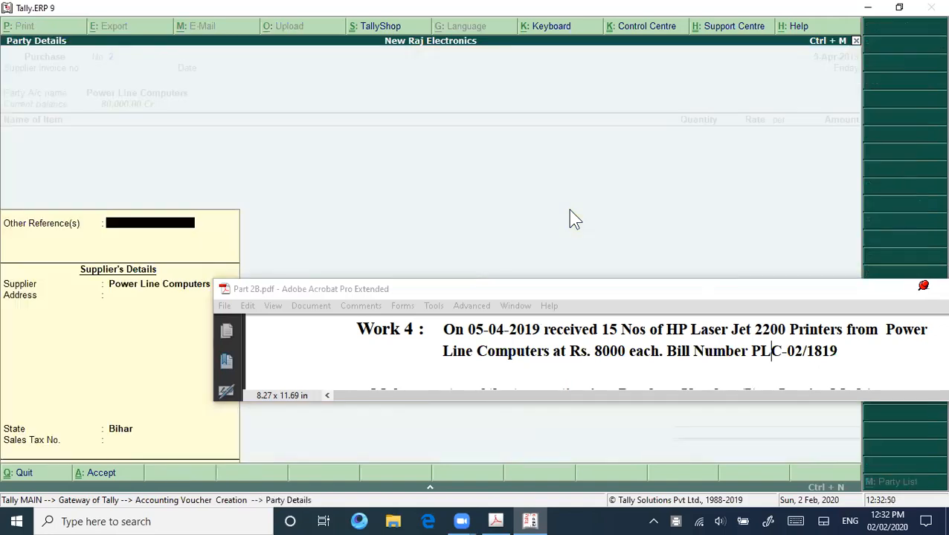
key("ctrl+a")
Add the stock item HP Laserjet 2200 with a quantity of 15 Nos at a rate of 8000 each.
key("Down")
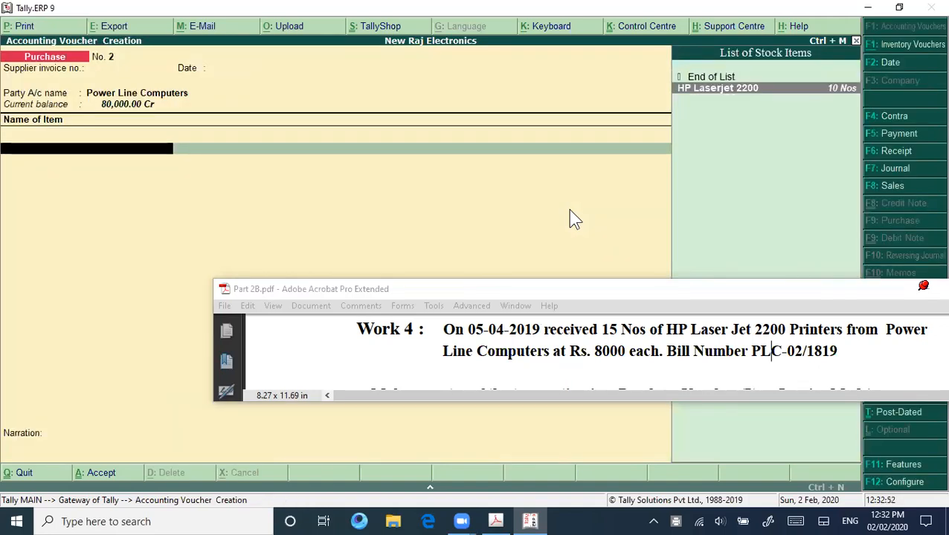
key("Return")
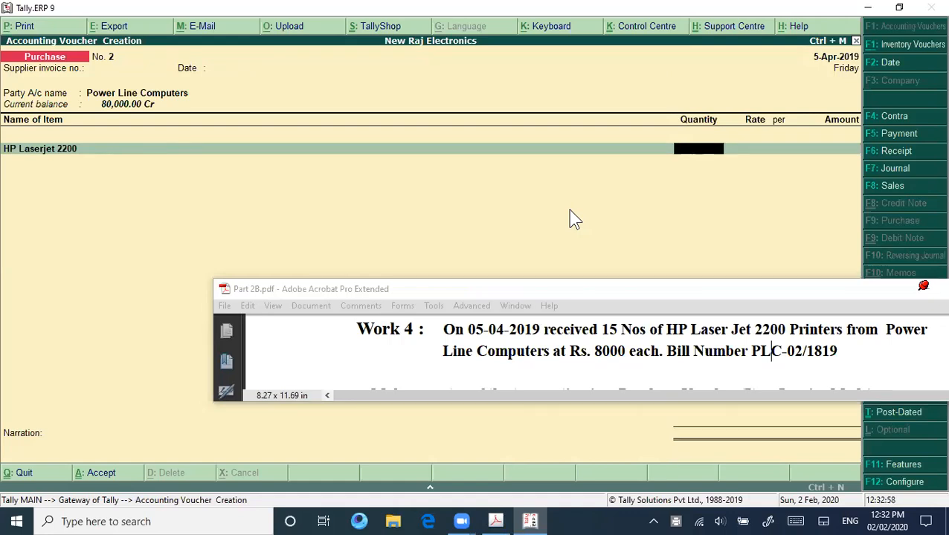
type("15")
key("Return")
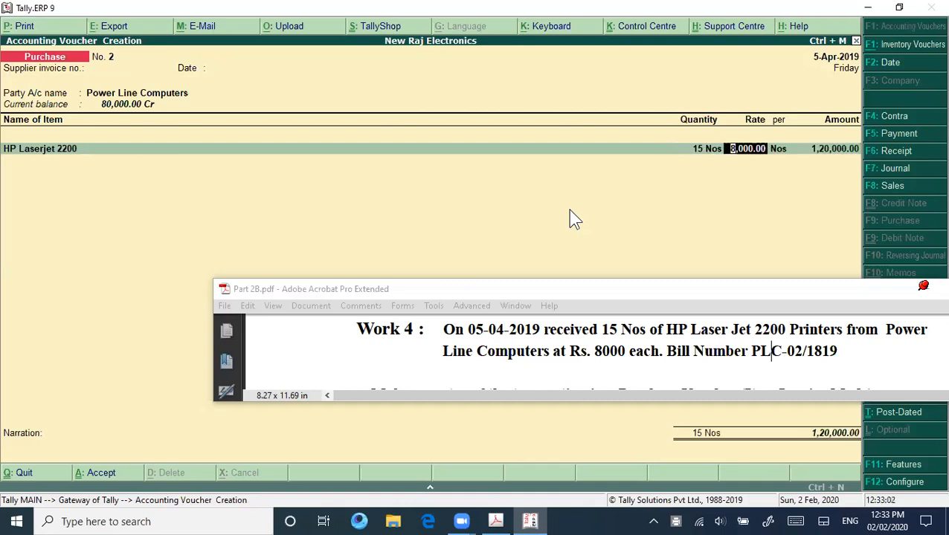
key("Return")
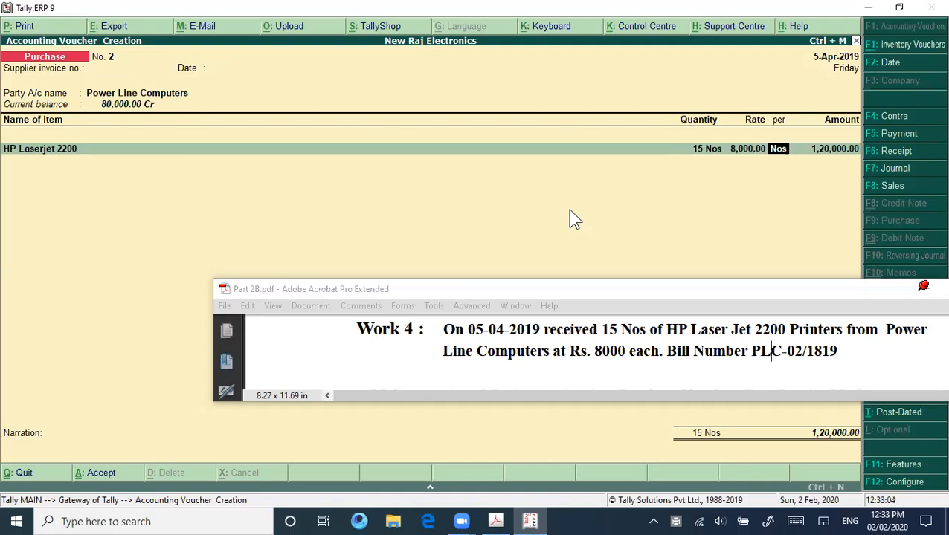
key("Return")
Allocate the item's full amount to the Purchase ledger.
key("Return")
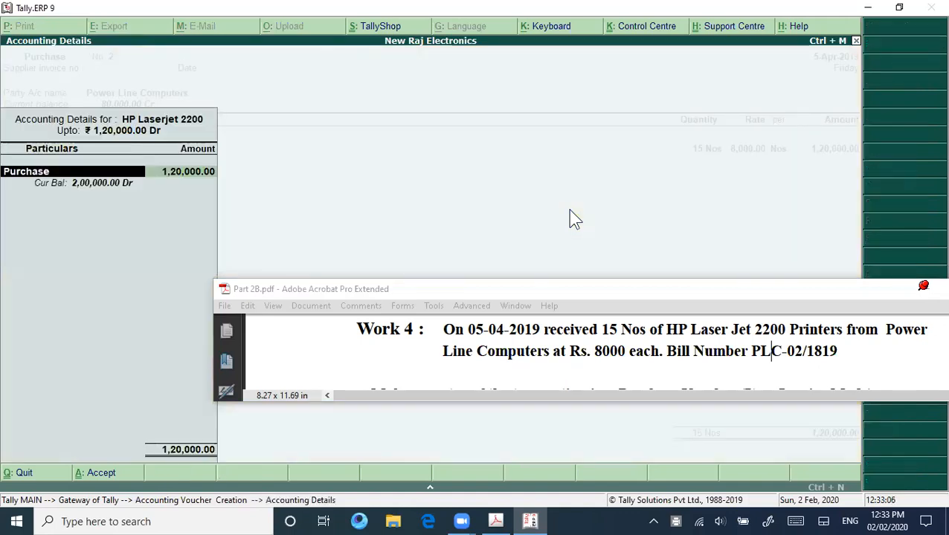
key("Return")
key("Return")
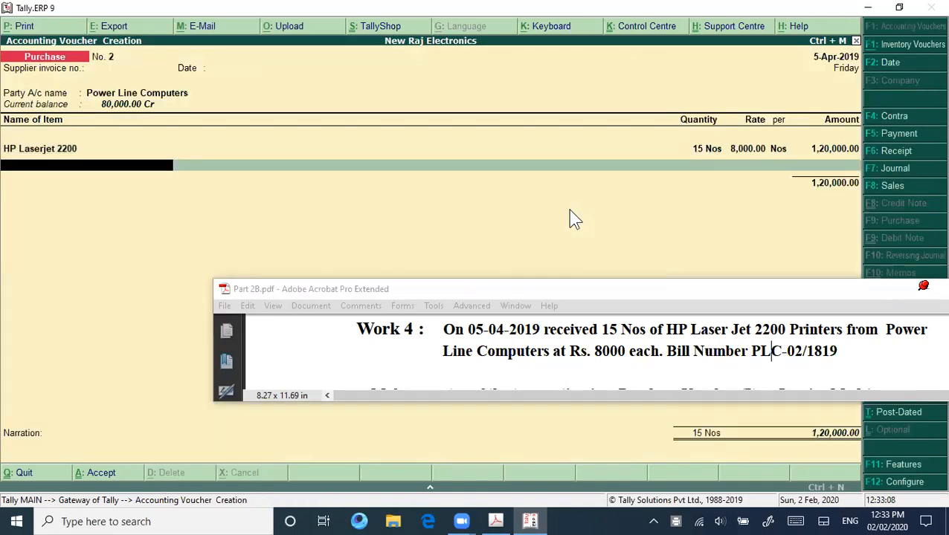
Finish the item list, record the bill as a New Ref named PLC-02/1819 for the full amount, and save the purchase voucher.
key("Return")
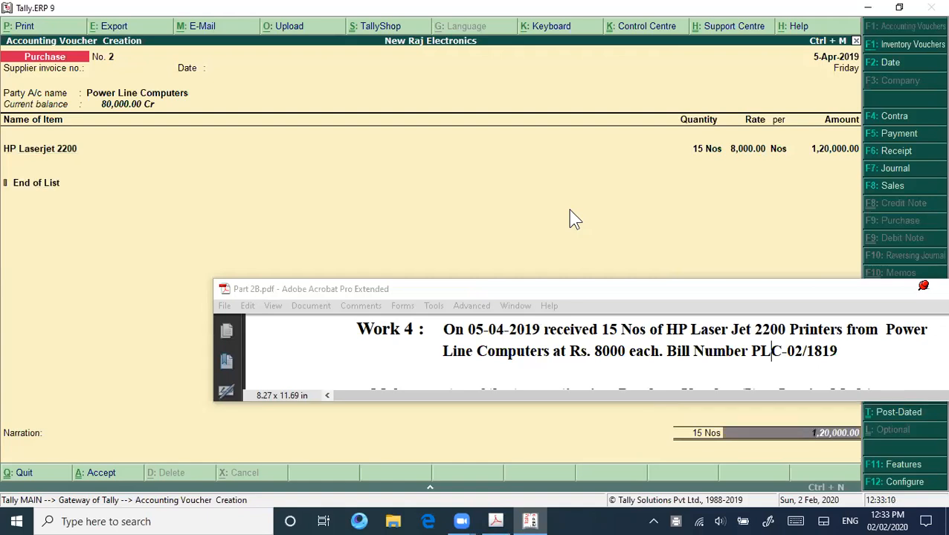
key("Return")
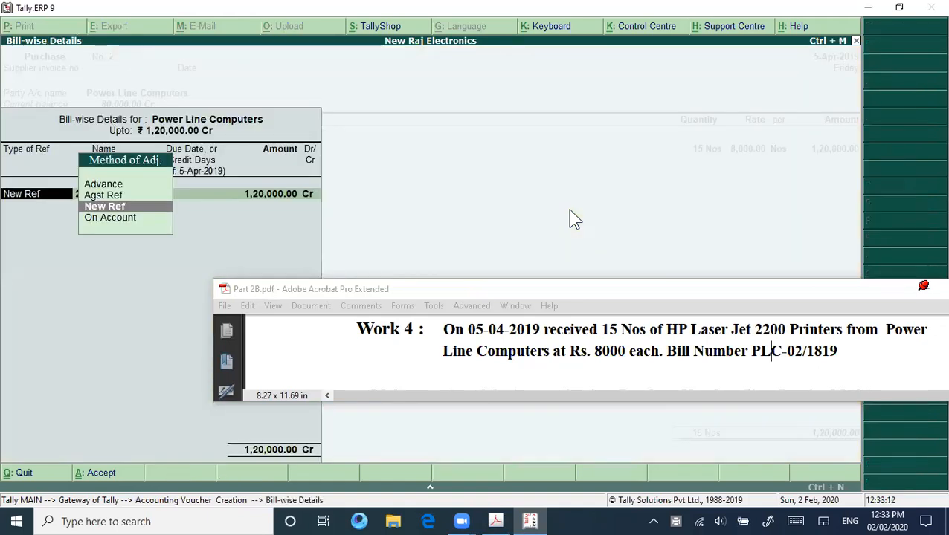
key("Return")
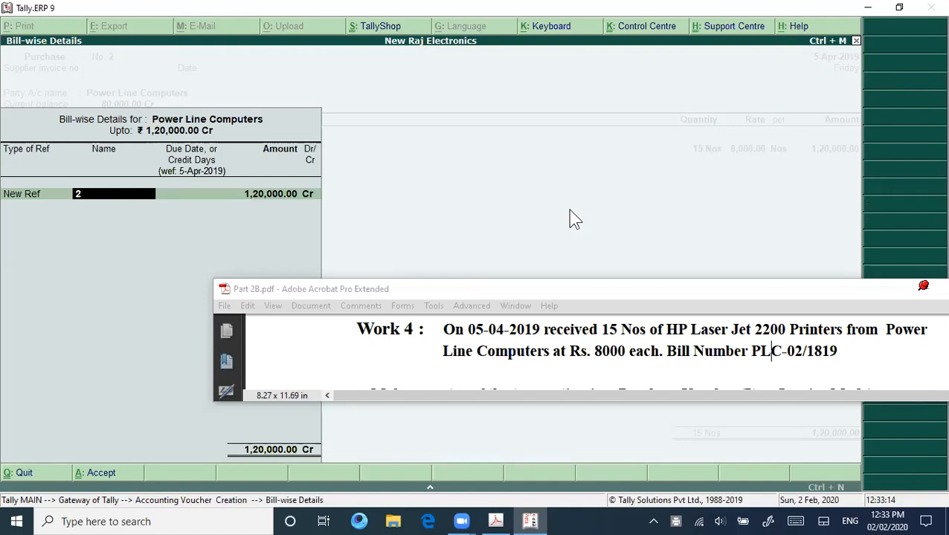
type("PLC-02/18")
key("Return")
key("Return")
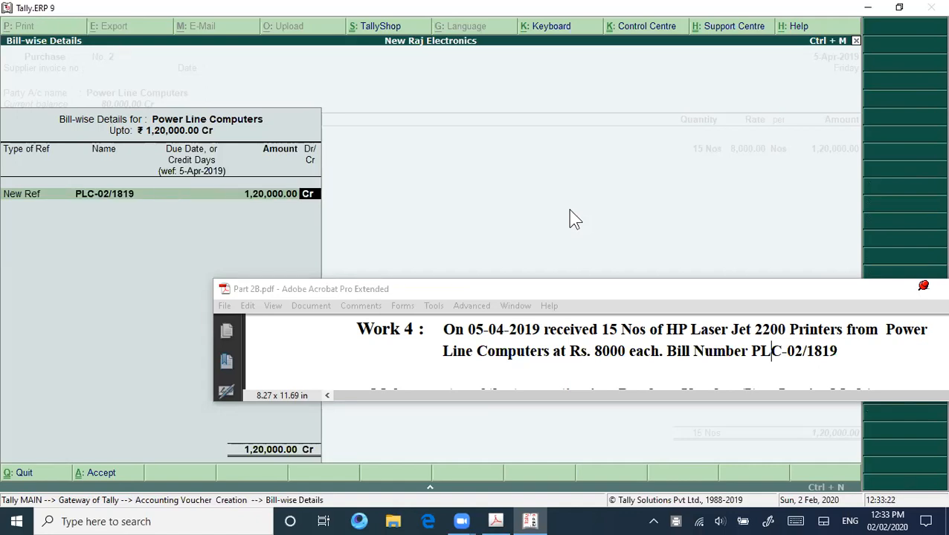
key("Return")
key("Return")
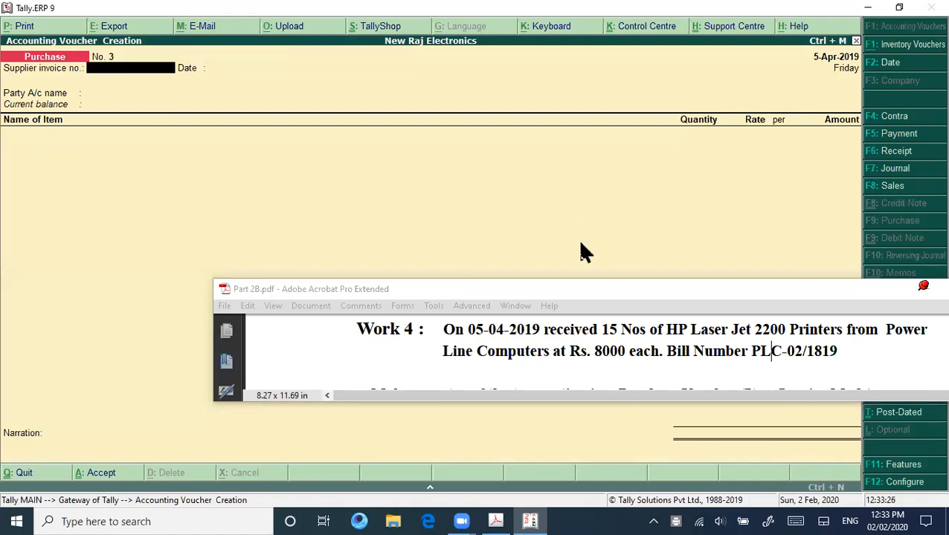
Switch to Part 2B.pdf in Adobe Acrobat, locate the sales voucher exercise Work 5, and enlarge the document to full screen.
left_click(617, 288)
left_click_drag(617, 288, 541, 288)
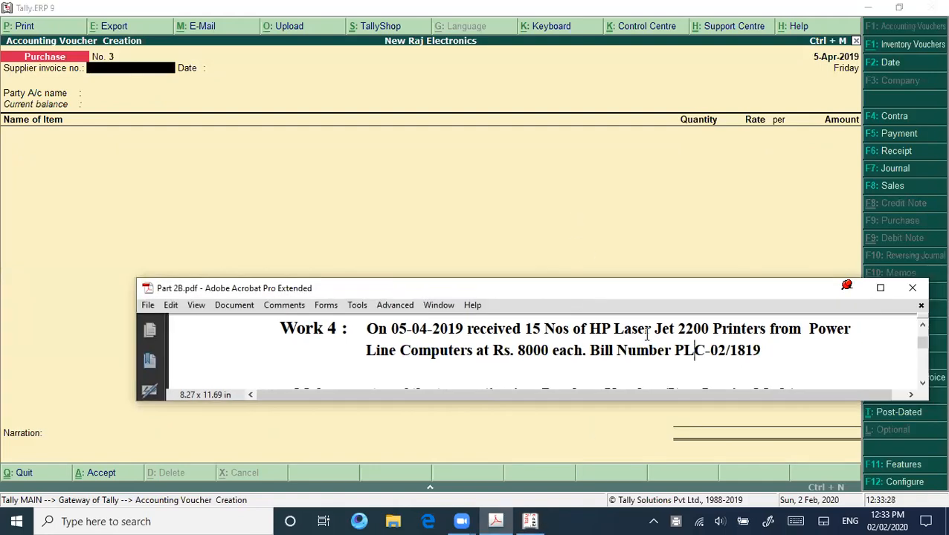
left_click(922, 383)
left_click(922, 383)
left_click(922, 383)
left_click(922, 383)
left_click(922, 383)
left_click(922, 383)
left_click(923, 383)
left_click(922, 383)
left_click(922, 383)
left_click(922, 383)
left_click(922, 383)
left_click(922, 383)
left_click(923, 383)
left_click(922, 383)
left_click(922, 383)
left_click(922, 383)
left_click(922, 383)
left_click(922, 383)
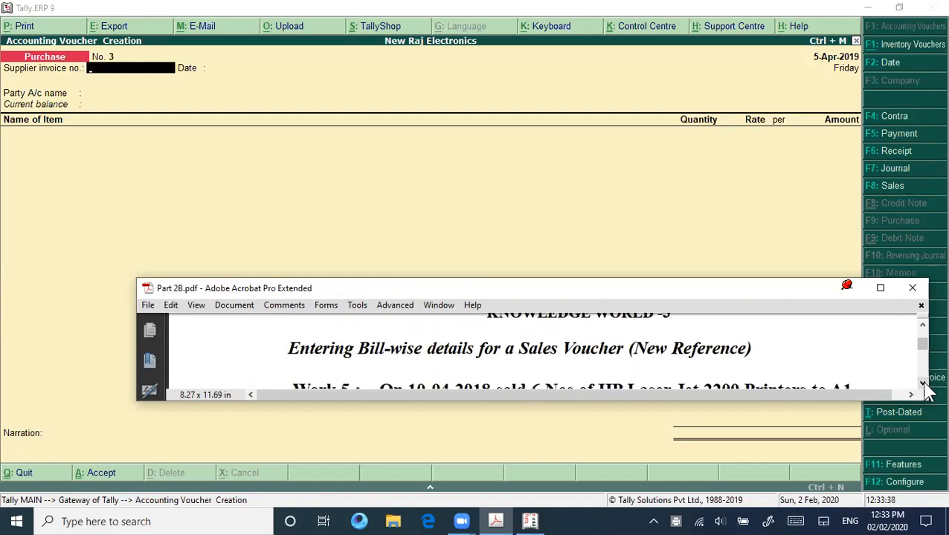
left_click(922, 325)
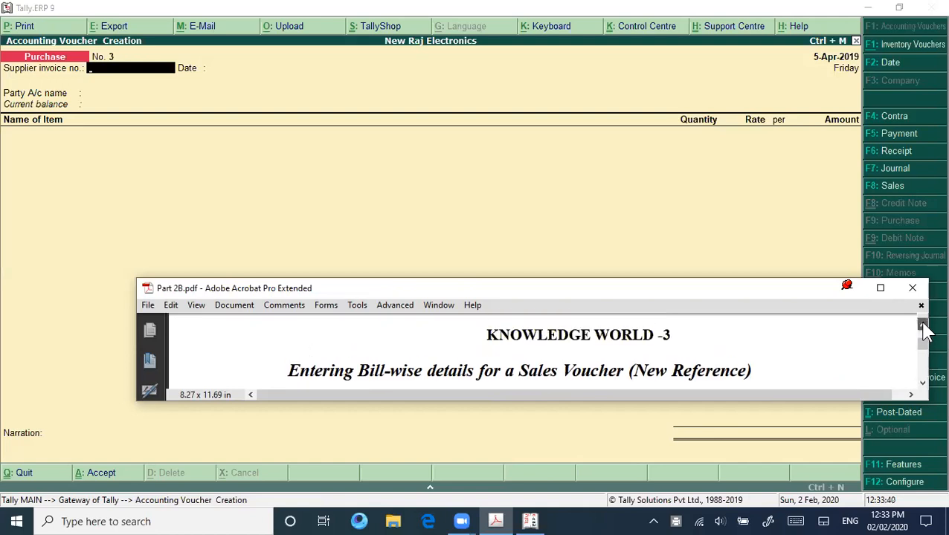
left_click(881, 287)
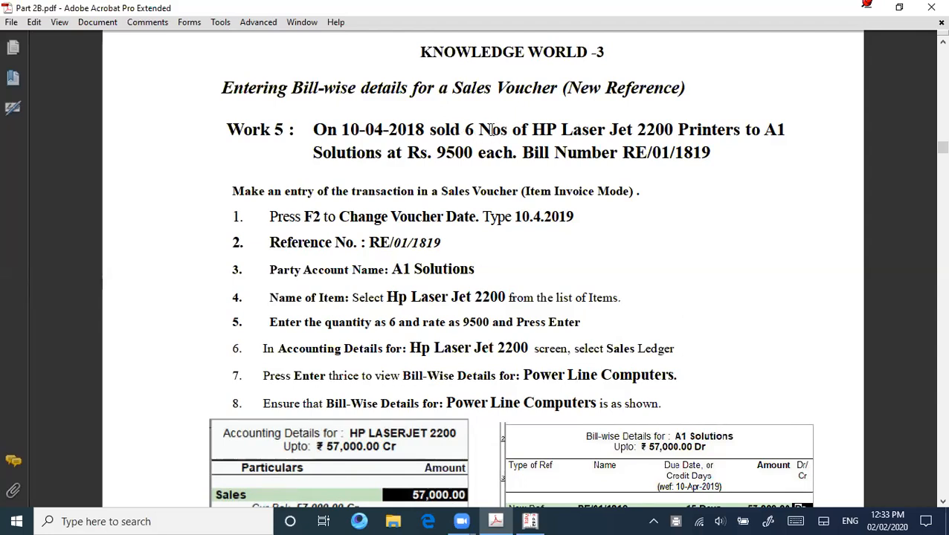
Examine the Work 5 statement for the sale date, quantity, item, buyer, rate and bill number.
double_click(417, 128)
left_click_drag(491, 130, 760, 126)
double_click(332, 152)
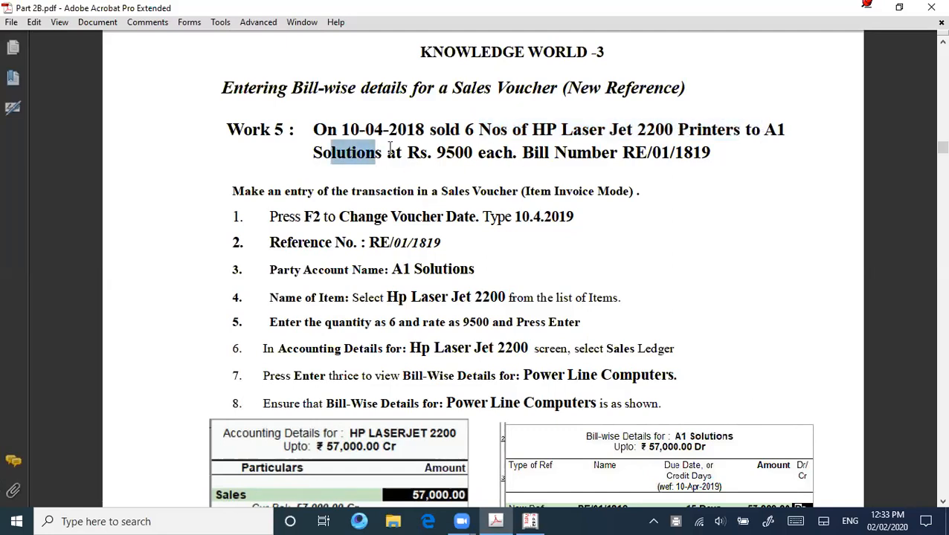
left_click_drag(333, 152, 487, 145)
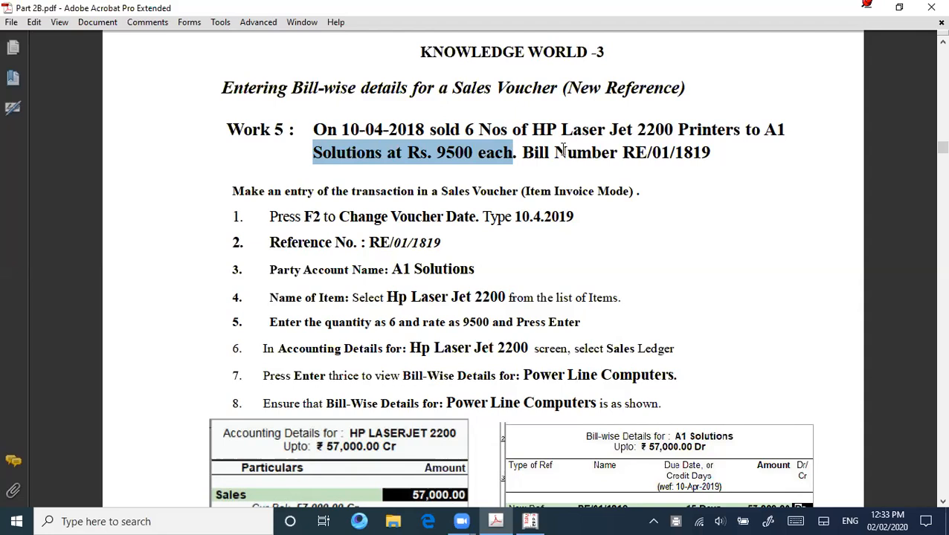
left_click_drag(556, 153, 710, 154)
left_click(744, 170)
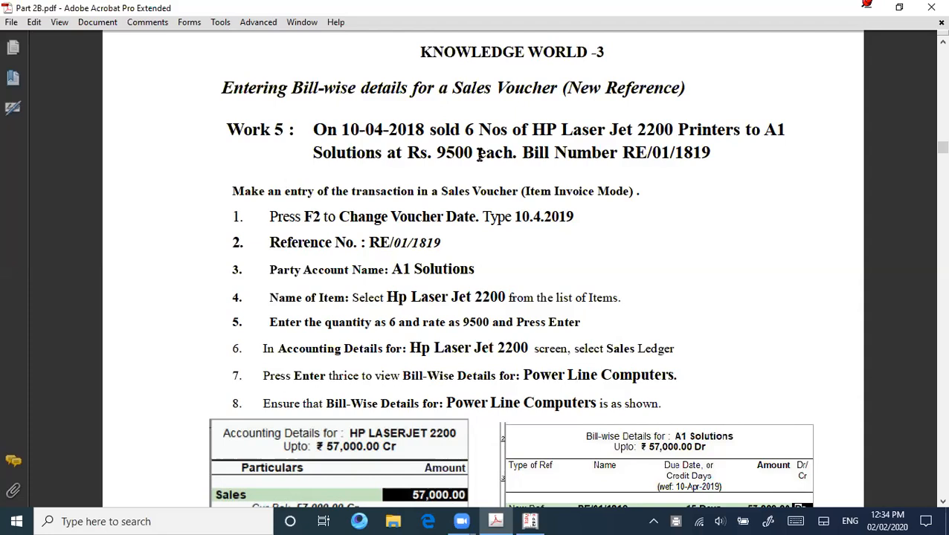
left_click_drag(429, 152, 472, 152)
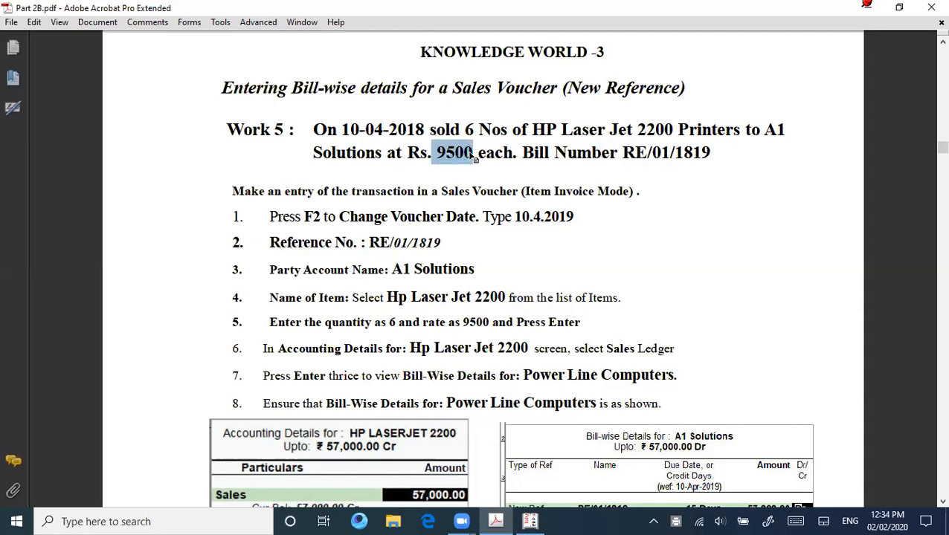
left_click(492, 152)
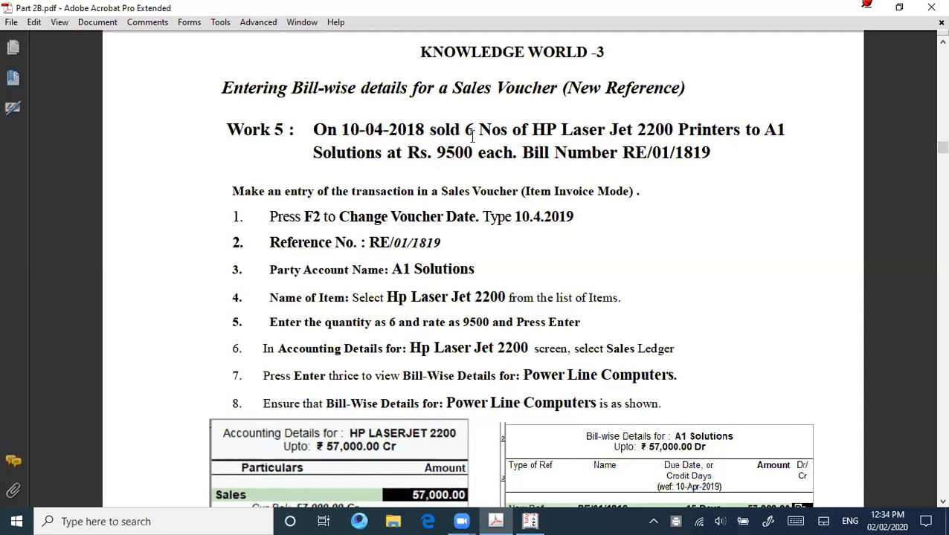
left_click_drag(465, 130, 508, 130)
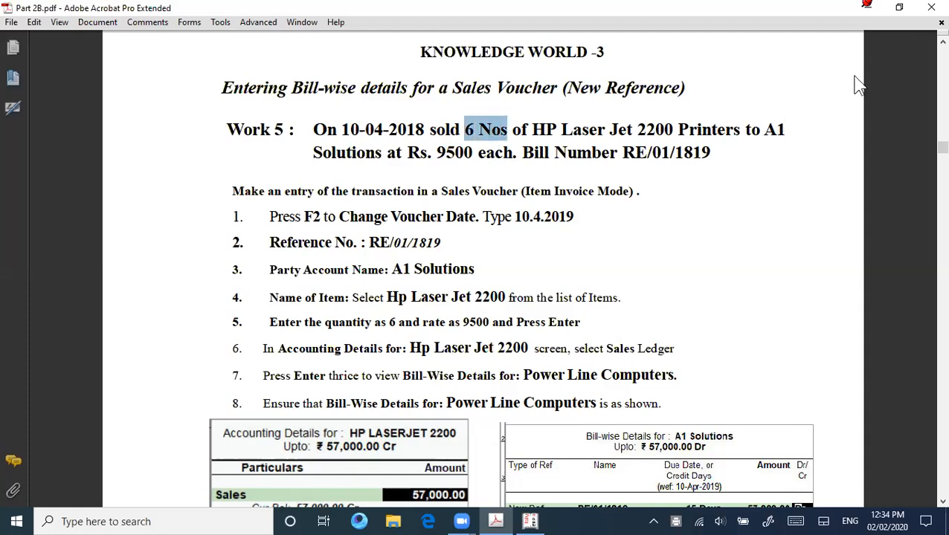
Shrink the PDF back to a small window showing the Work 5 statement, and start a sales voucher in Tally.ERP 9.
left_click(900, 7)
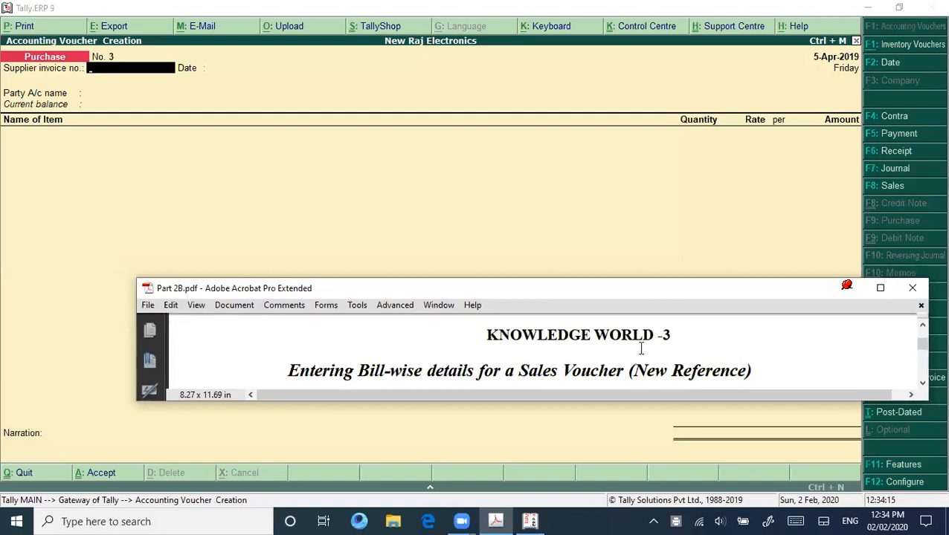
scroll(688, 342, "down", 2)
left_click(123, 192)
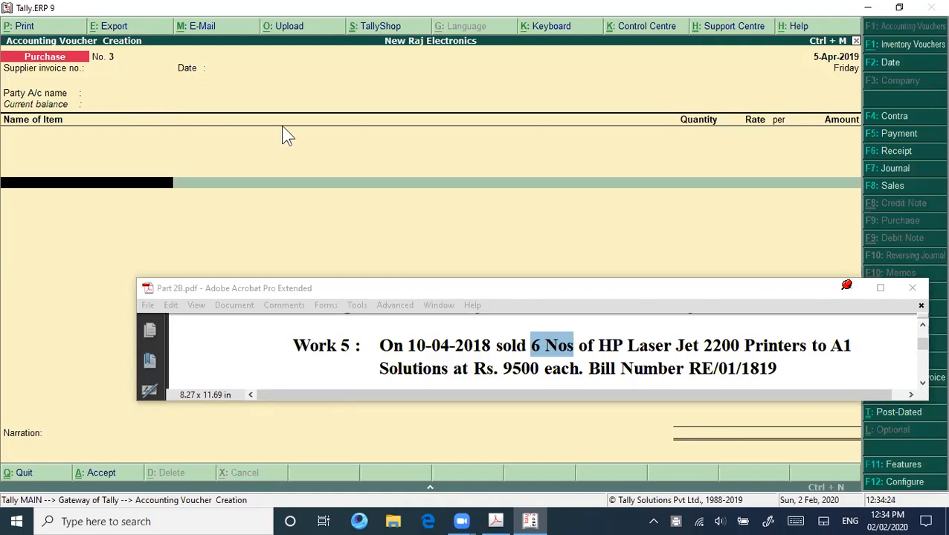
key("F8")
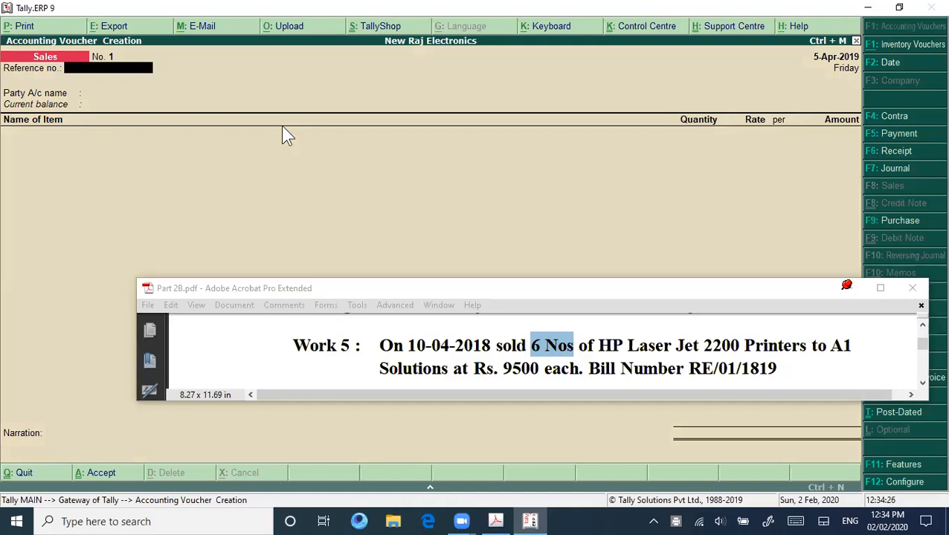
Leave the reference number blank, choose A1 Solutions as the party account, and accept its party details unchanged.
key("Return")
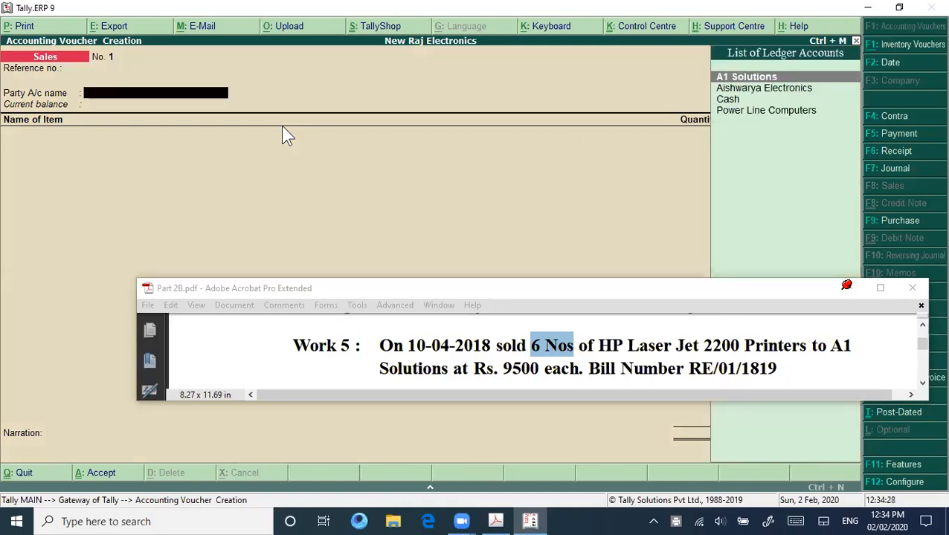
key("Return")
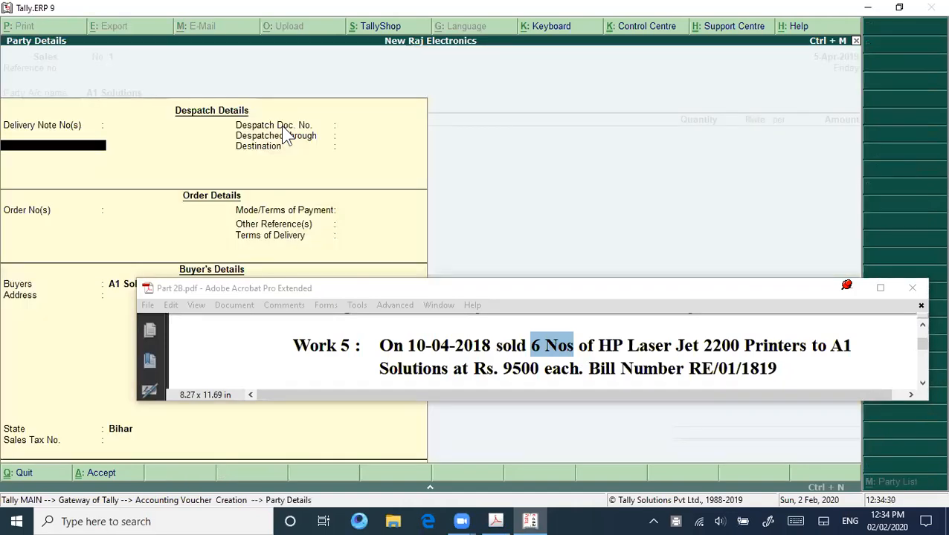
key("ctrl+a")
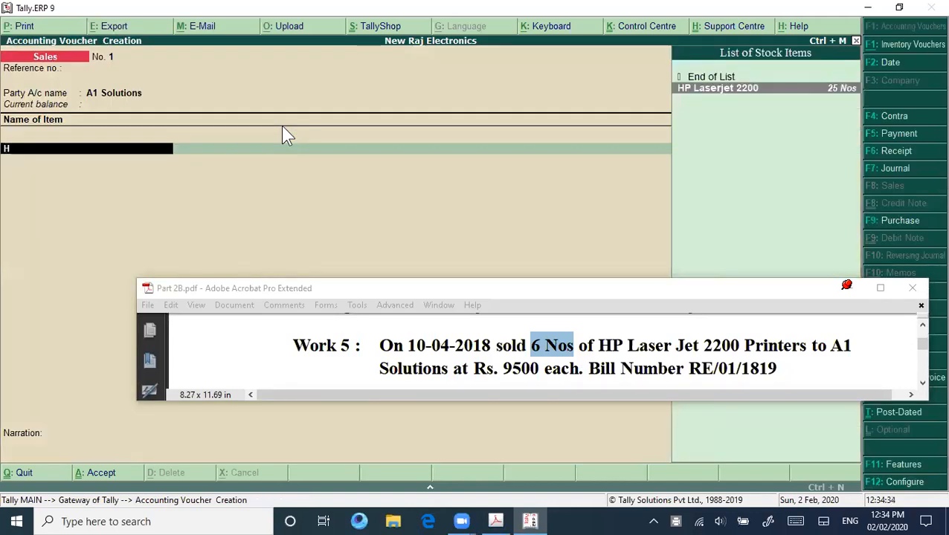
Add the stock item HP Laserjet 2200 with a quantity of 6 Nos at a rate of 9500 each.
key("Return")
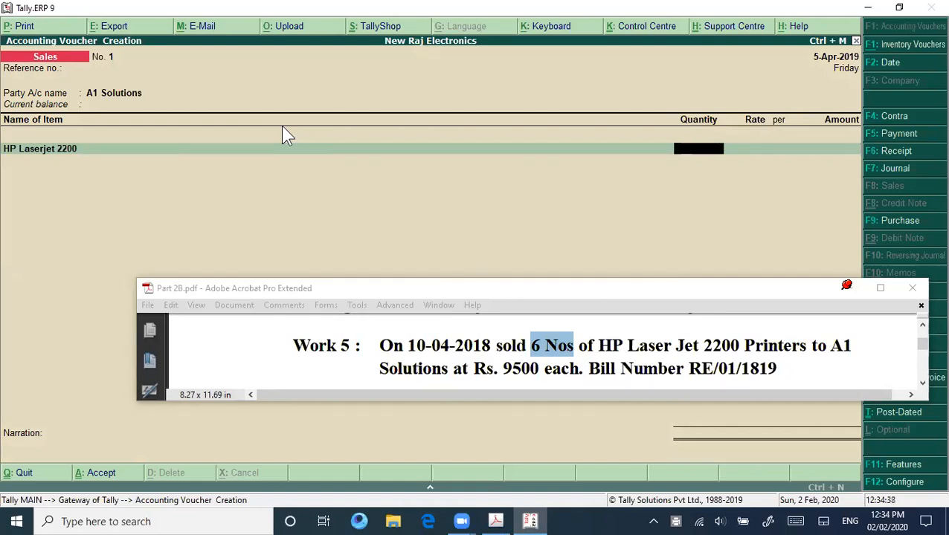
type("6")
key("Return")
type("9500")
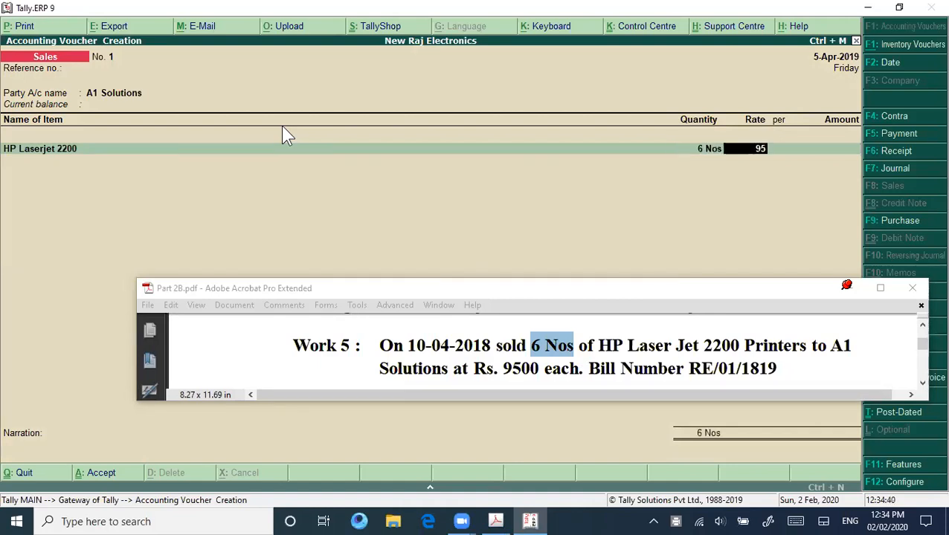
key("Return")
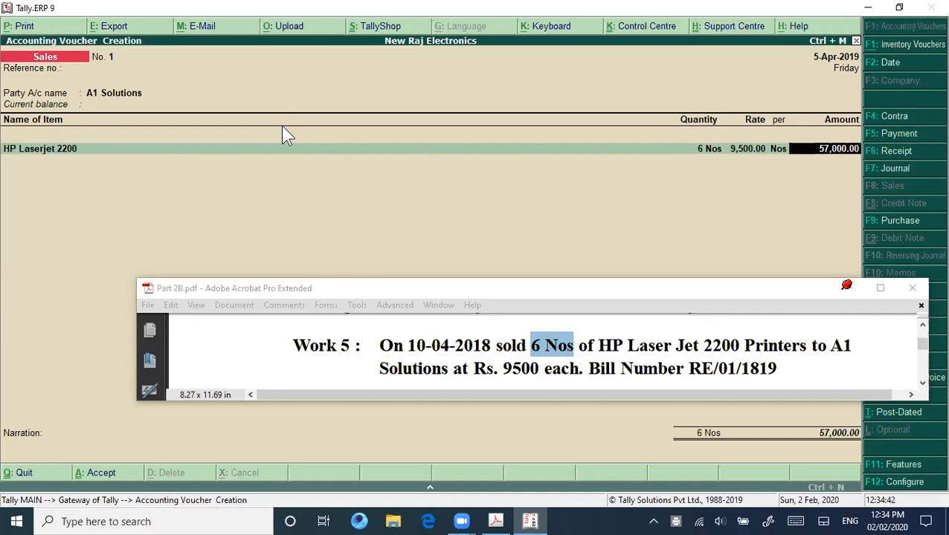
key("Return")
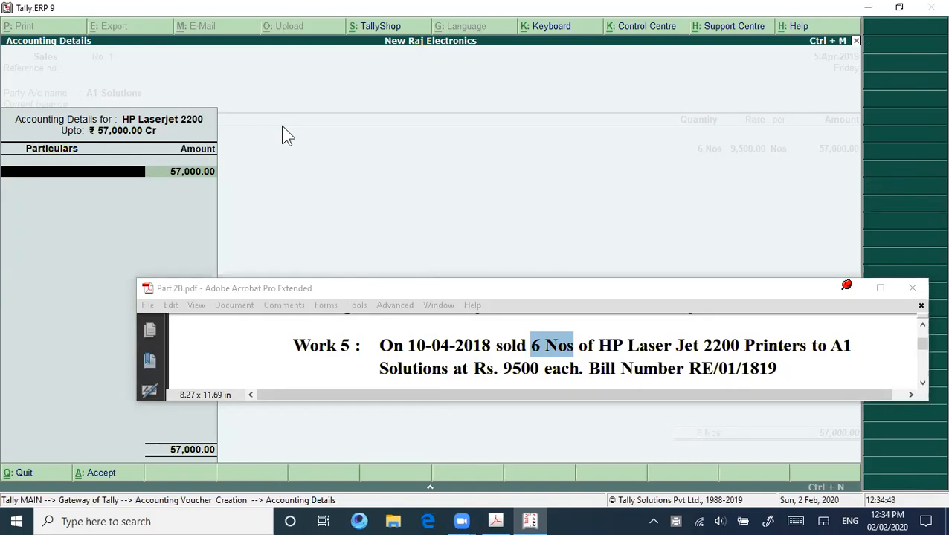
Allocate the item's full amount to the Sales ledger.
type("S")
key("Return")
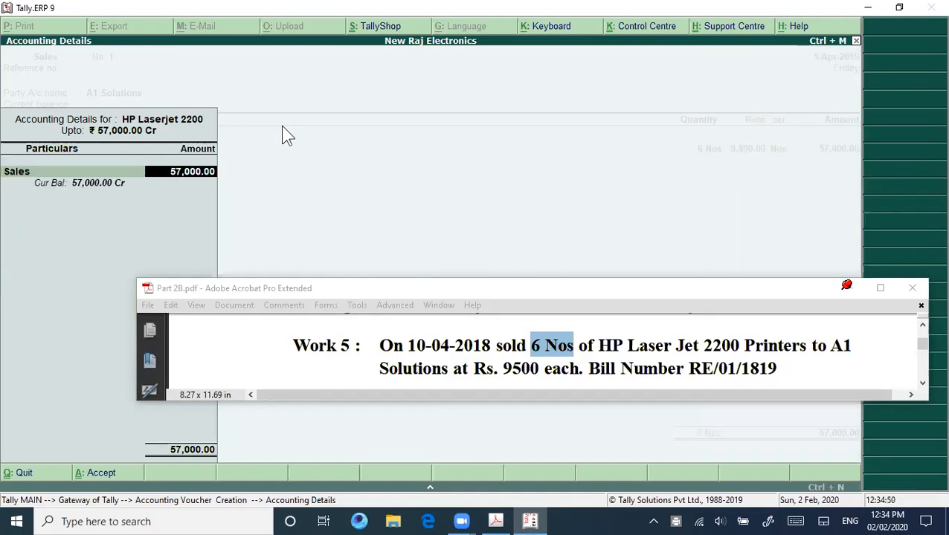
key("Return")
key("Return")
Record the bill as a New Ref named RE/01/1819 for the full amount and save the sales voucher.
key("Return")
key("Return")
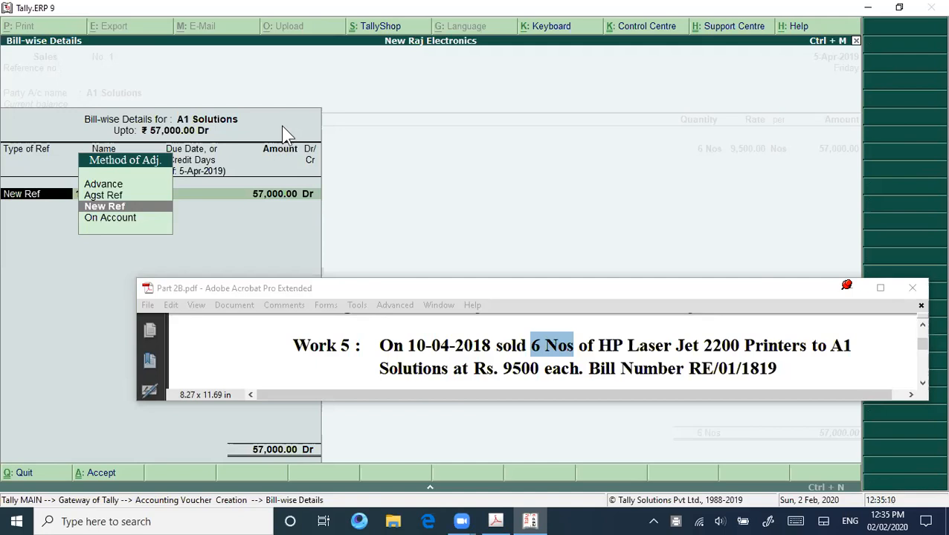
key("Return")
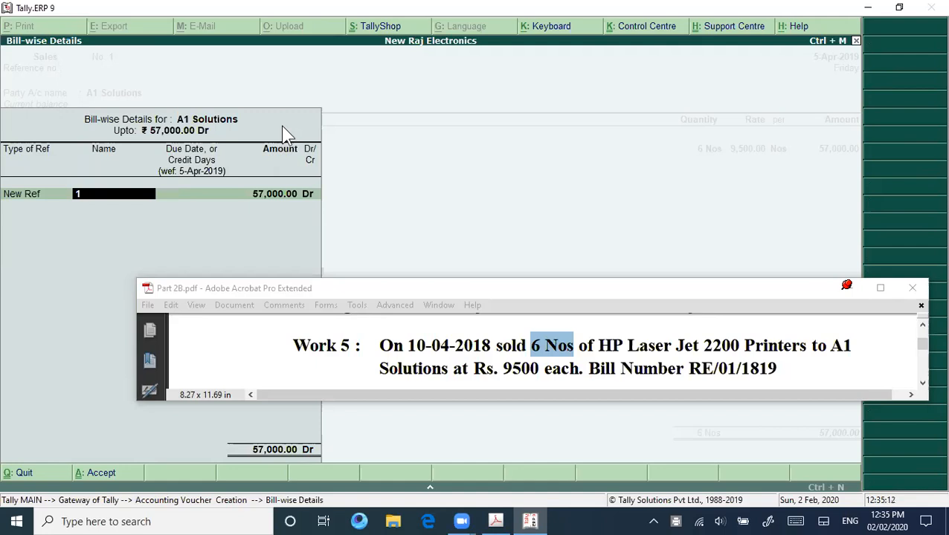
type("RE/01/1819")
key("Return")
key("Return")
key("Return")
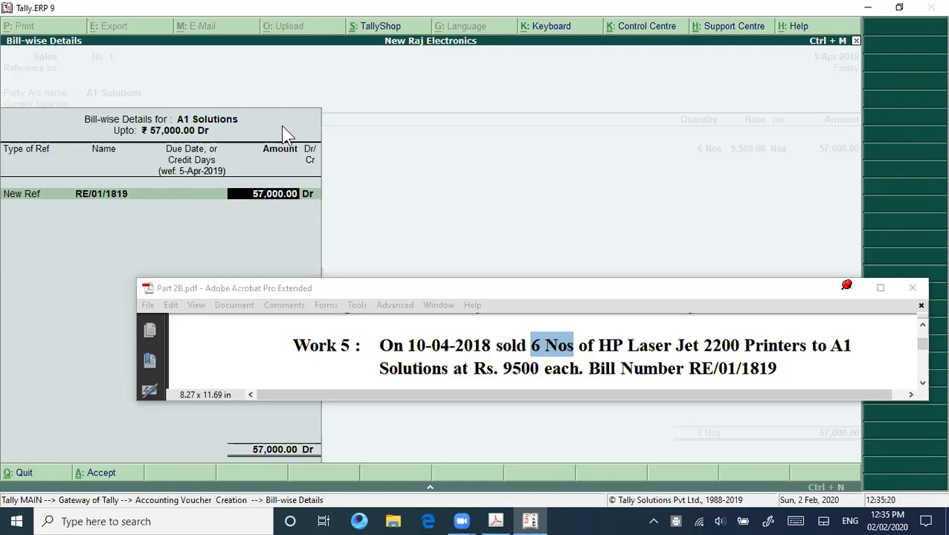
key("Return")
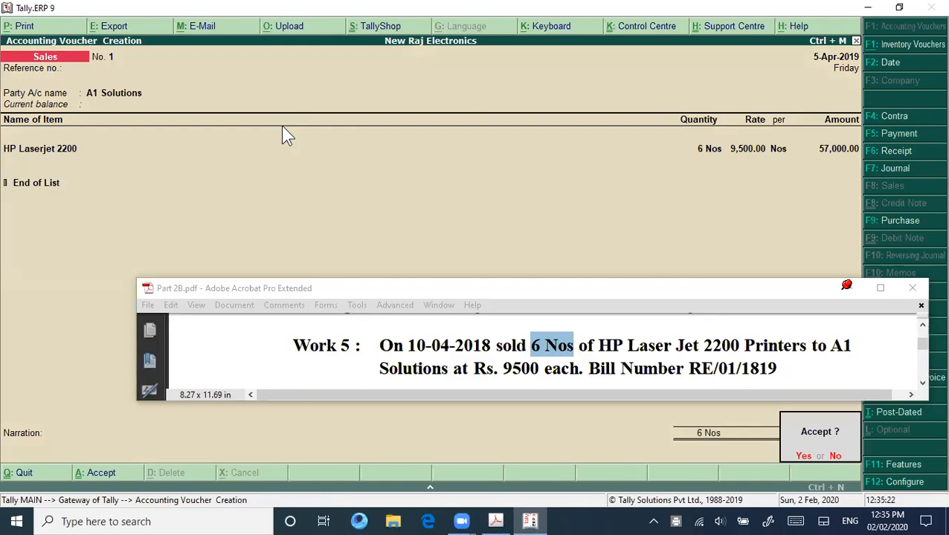
key("Return")
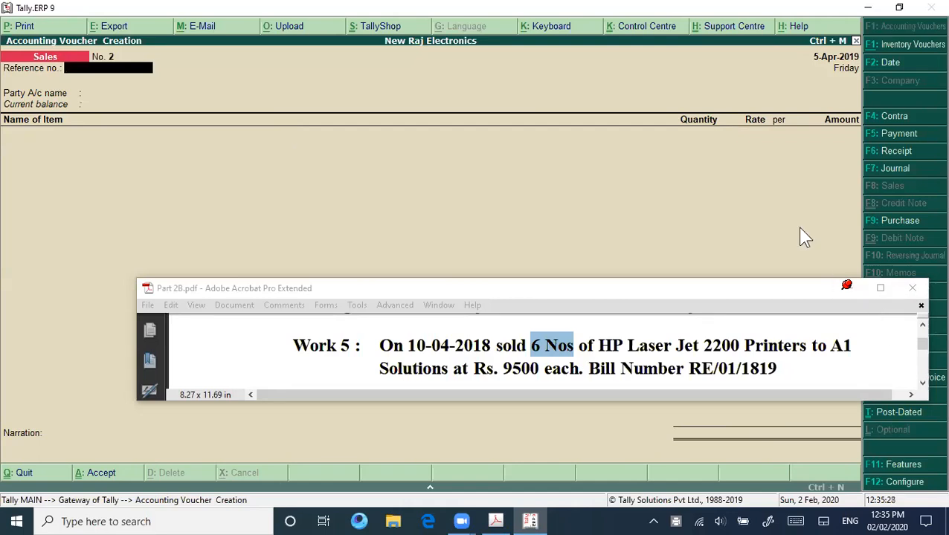
Reopen the saved A1 Solutions sales voucher, change its date to 10-4-2019, and return to a new sales voucher.
key("Page_Up")
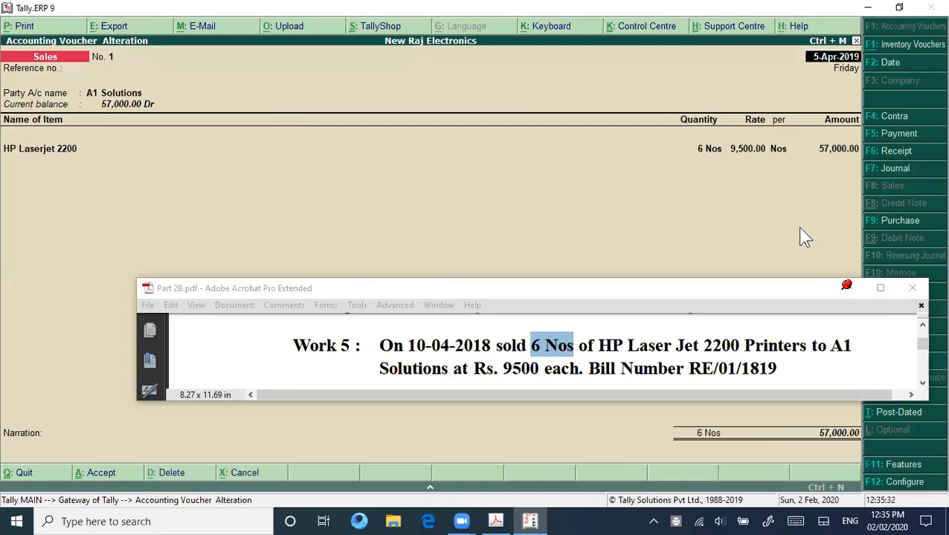
key("F2")
type("10-")
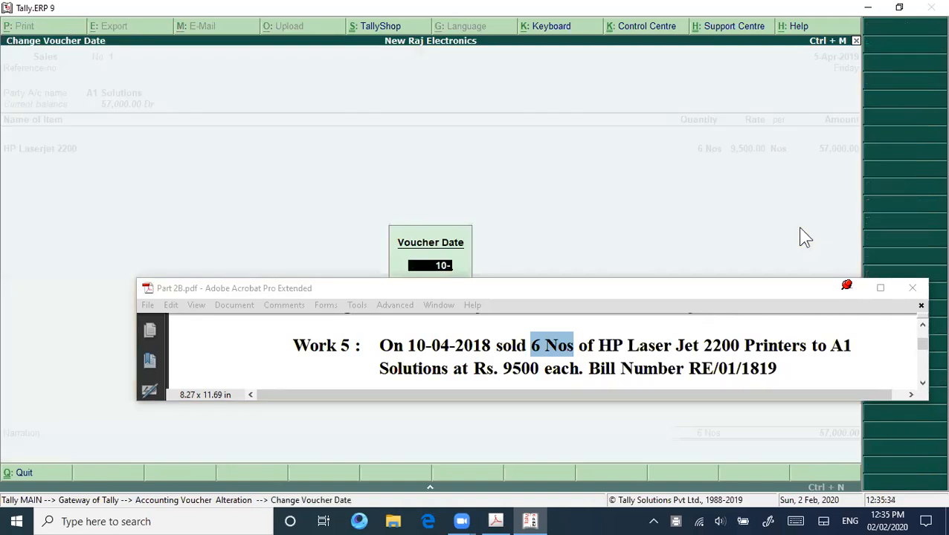
type("4-2019")
key("Return")
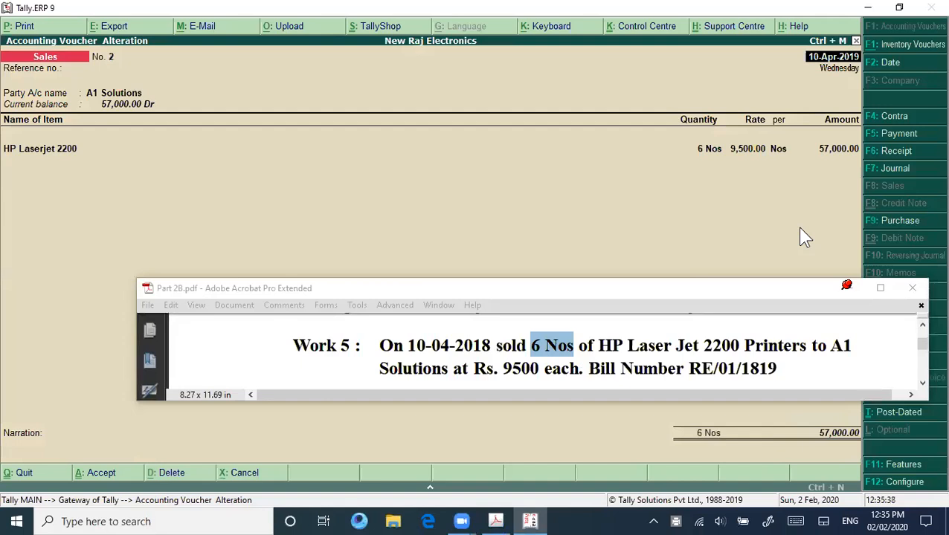
key("Page_Down")
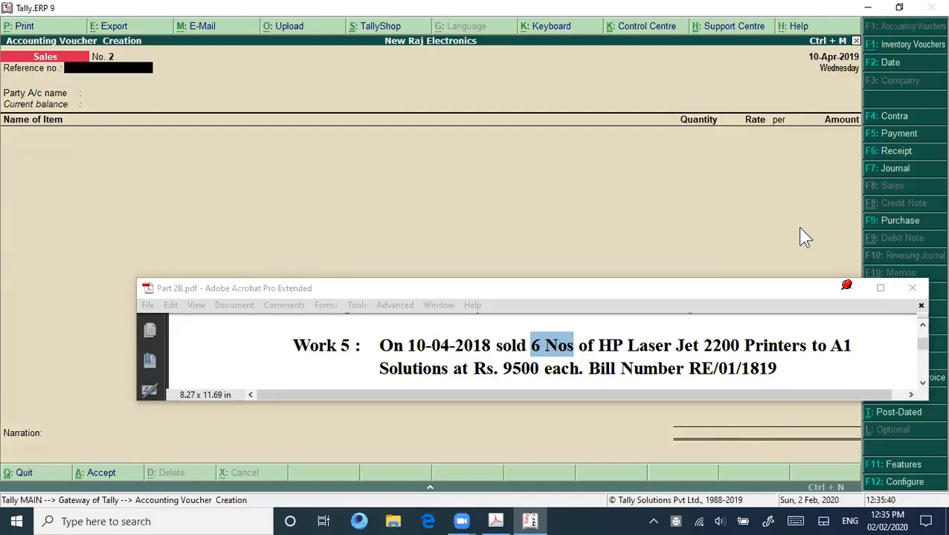
Read the Work 6 exercise in Part 2B.pdf about the cheque advance received from Aishwarya Electronics.
left_click(922, 382)
scroll(922, 382, "down", 5)
scroll(924, 384, "down", 10)
scroll(924, 384, "down", 10)
scroll(924, 384, "down", 10)
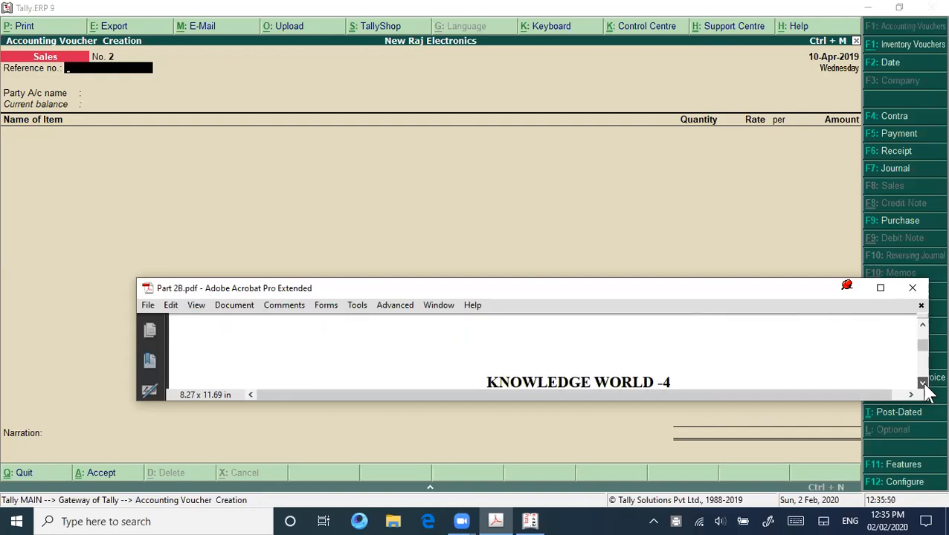
scroll(924, 383, "down", 3)
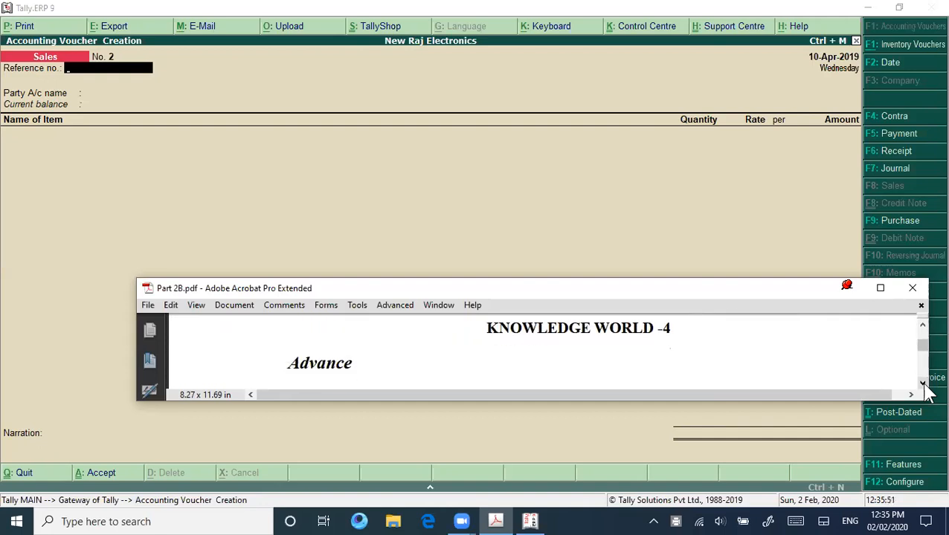
left_click(885, 288)
left_click(307, 122)
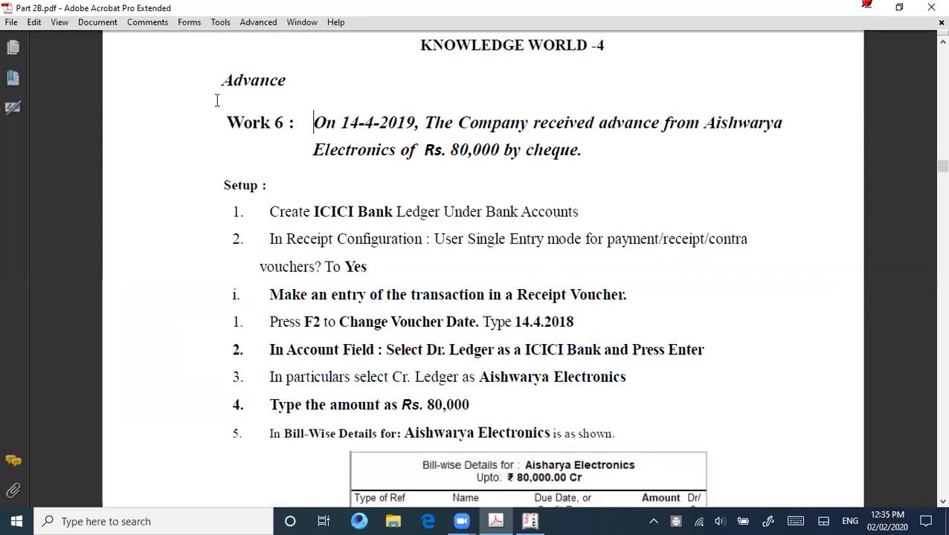
left_click(221, 80)
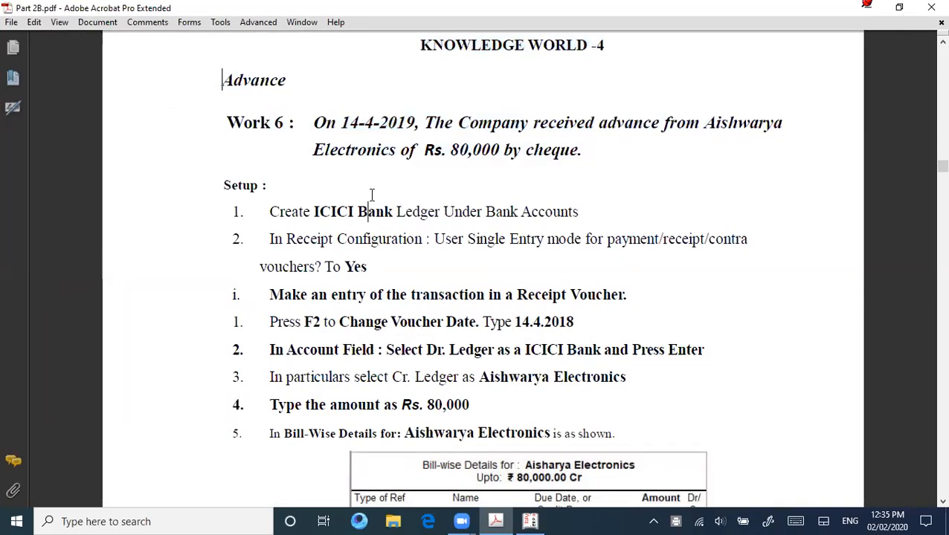
left_click_drag(544, 122, 700, 123)
left_click_drag(344, 149, 592, 151)
left_click(543, 147)
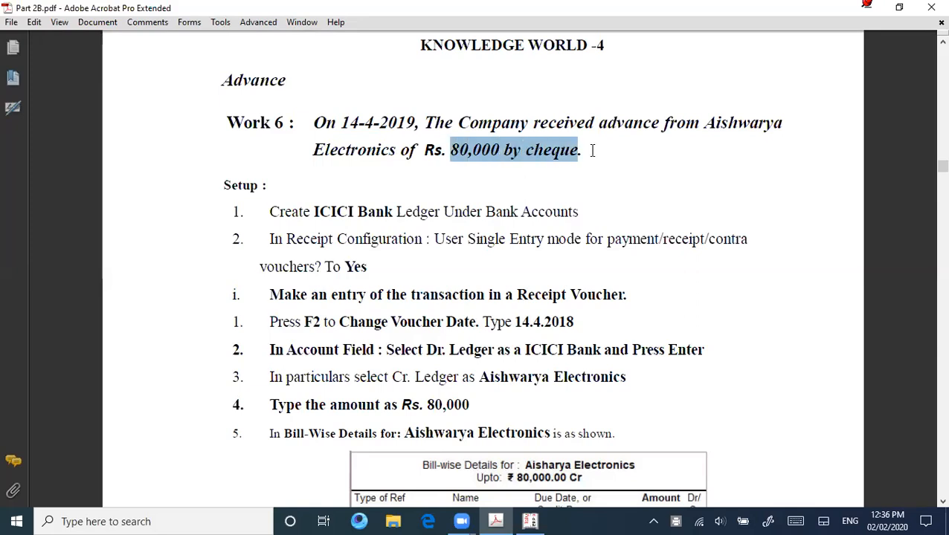
double_click(593, 151)
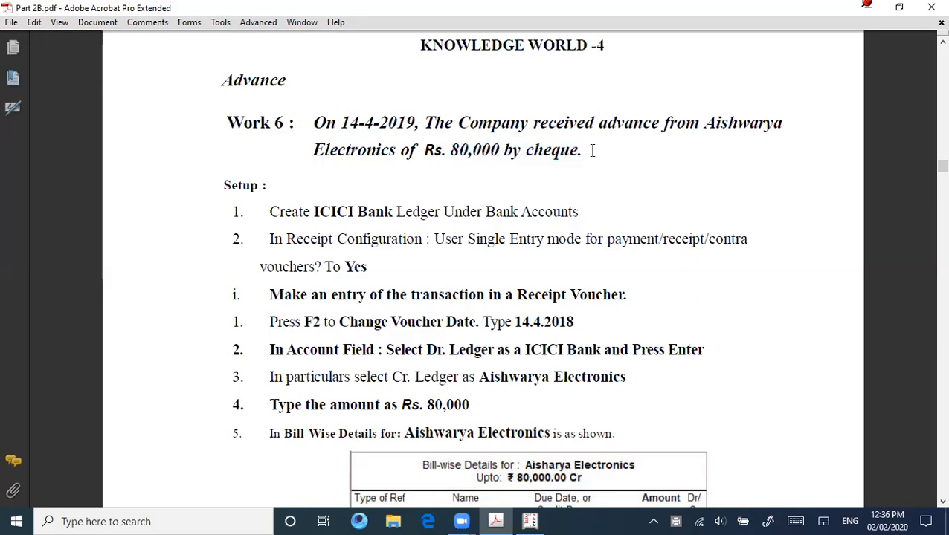
left_click(453, 190)
left_click(899, 15)
scroll(690, 343, "down", 2)
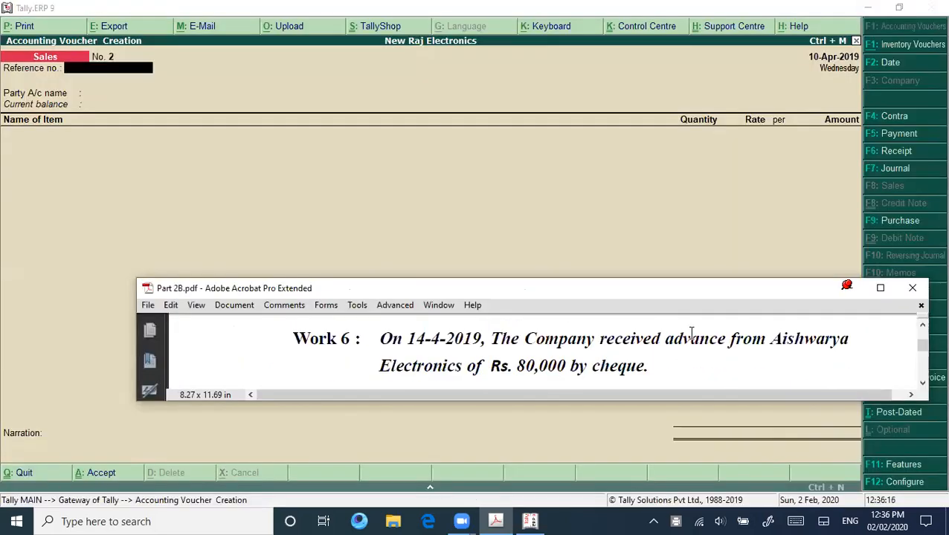
Switch to Tally.ERP 9, start a receipt voucher and credit Aishwarya Electronics with 80,000.
left_click(175, 208)
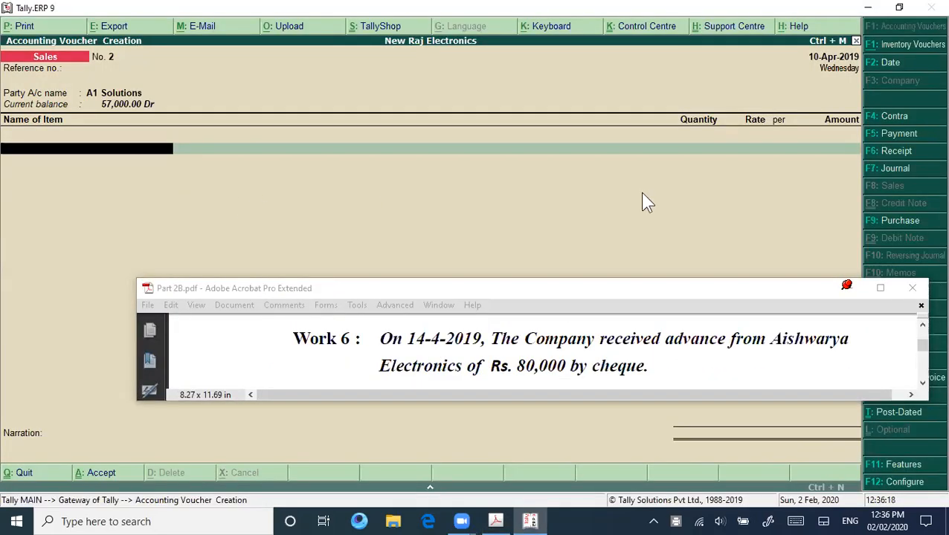
key("F6")
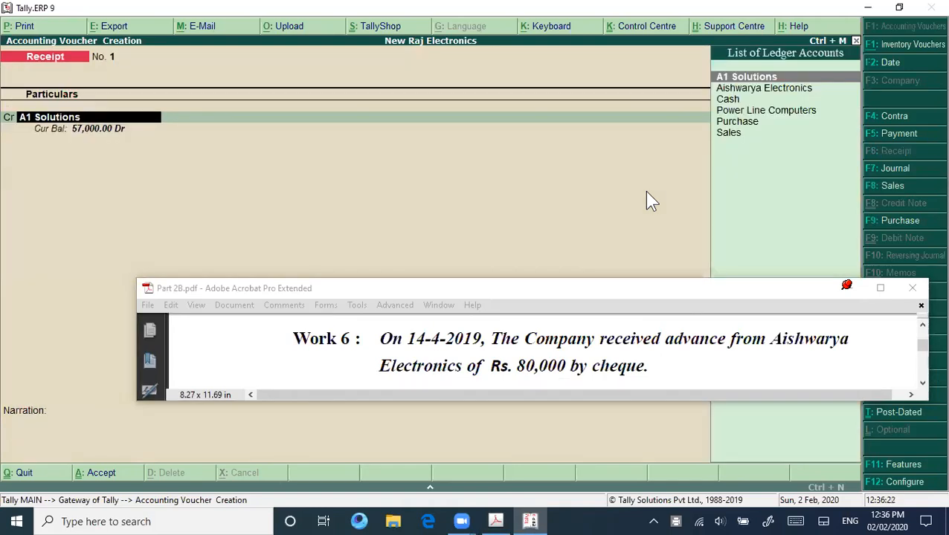
key("Down")
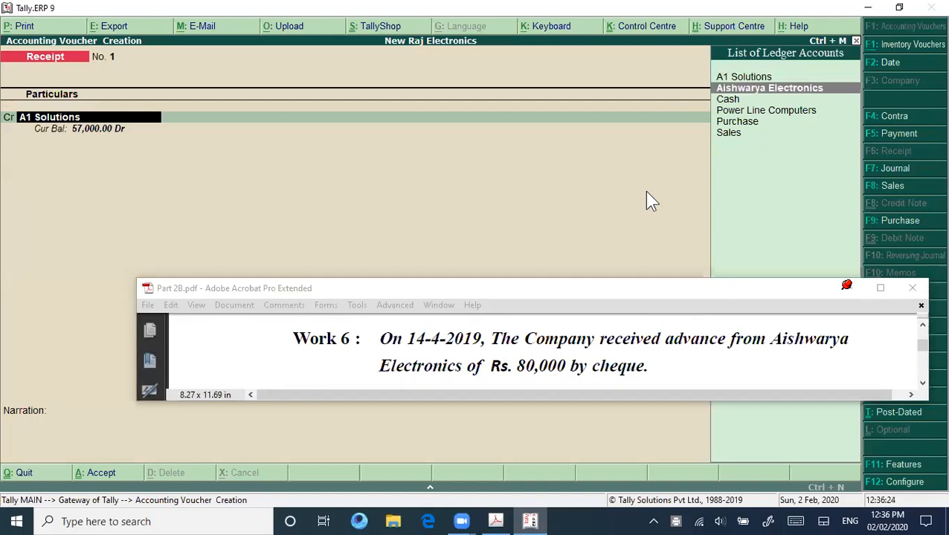
key("Return")
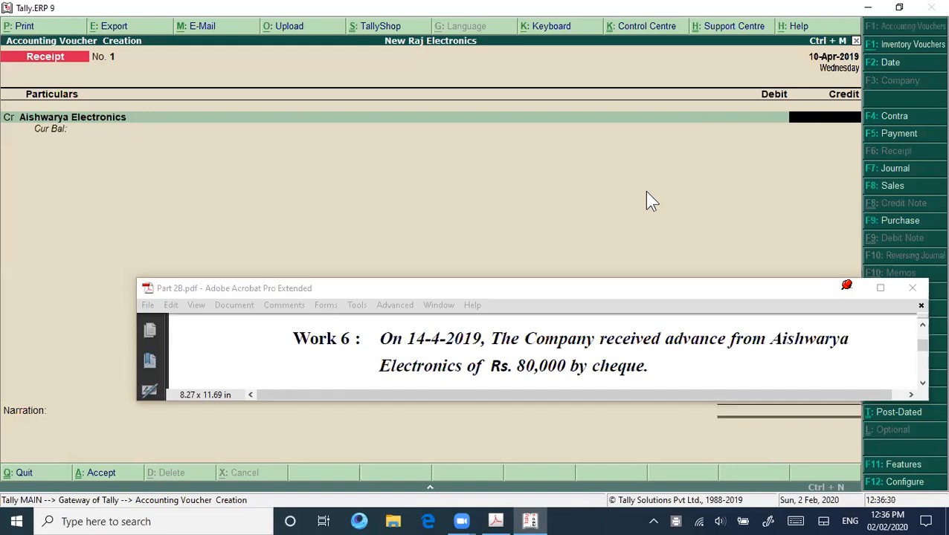
type("80,000")
key("Return")
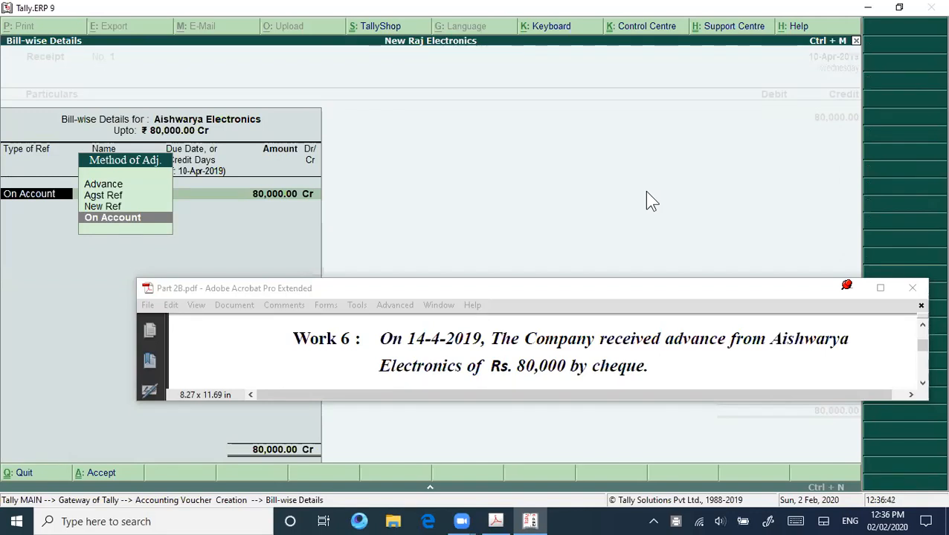
Set the type of reference to Advance in the bill-wise details for Aishwarya Electronics.
left_click(822, 359)
scroll(826, 359, "up", 1)
scroll(827, 360, "down", 1)
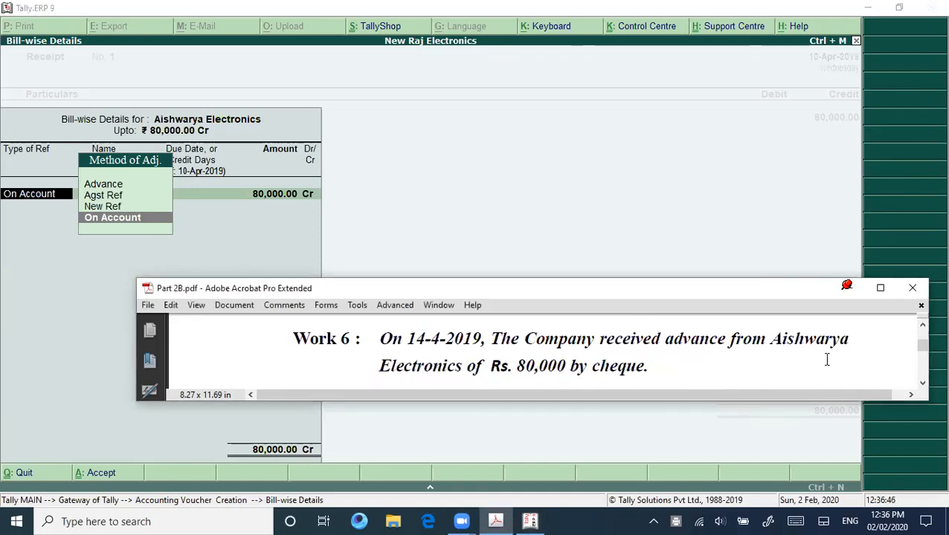
left_click(65, 289)
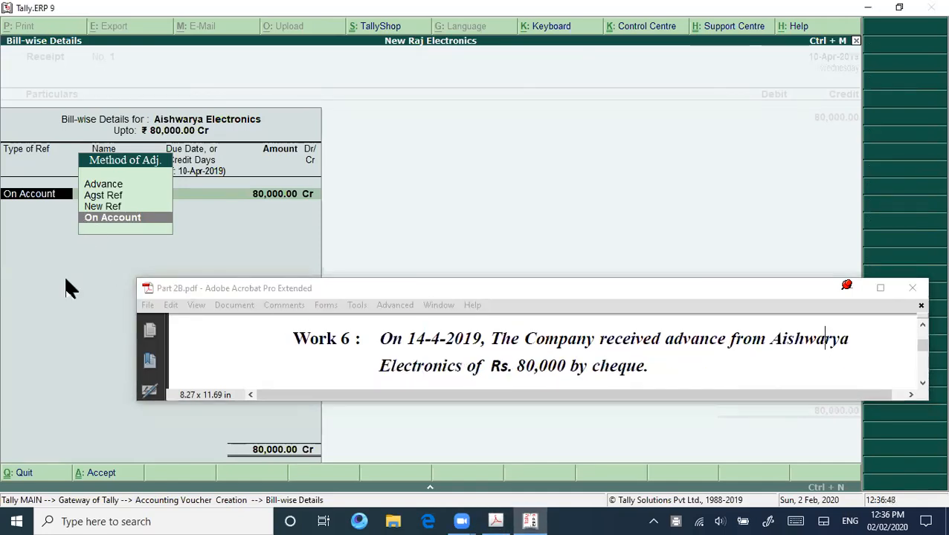
key("Up")
key("Up")
key("Up")
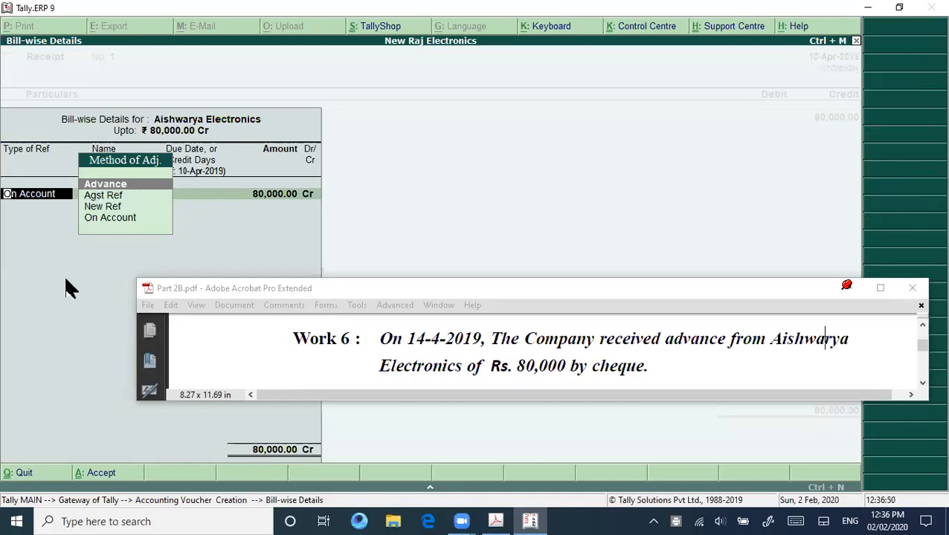
key("Return")
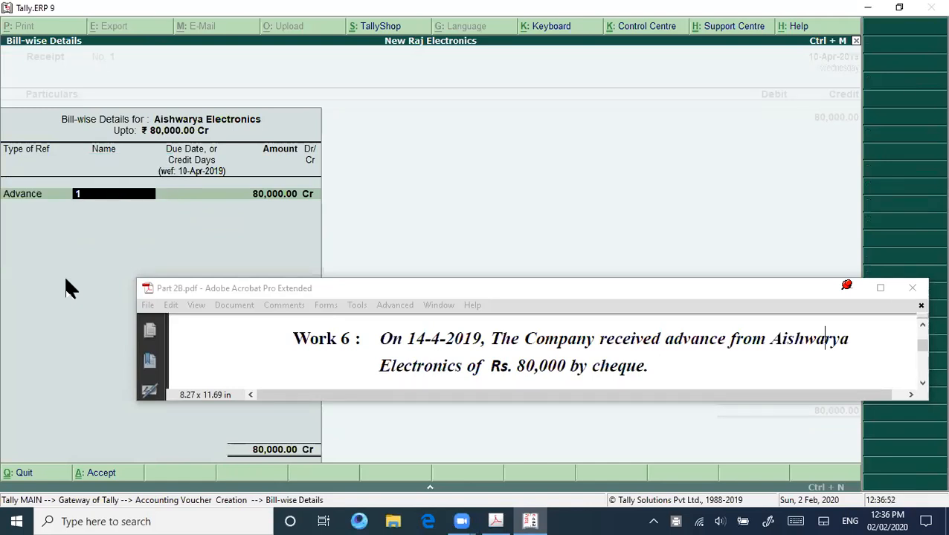
Look up the advance's reference name in the exercise, name it ADV-01/1819 and accept the bill-wise details for the full amount.
scroll(648, 346, "down", 3)
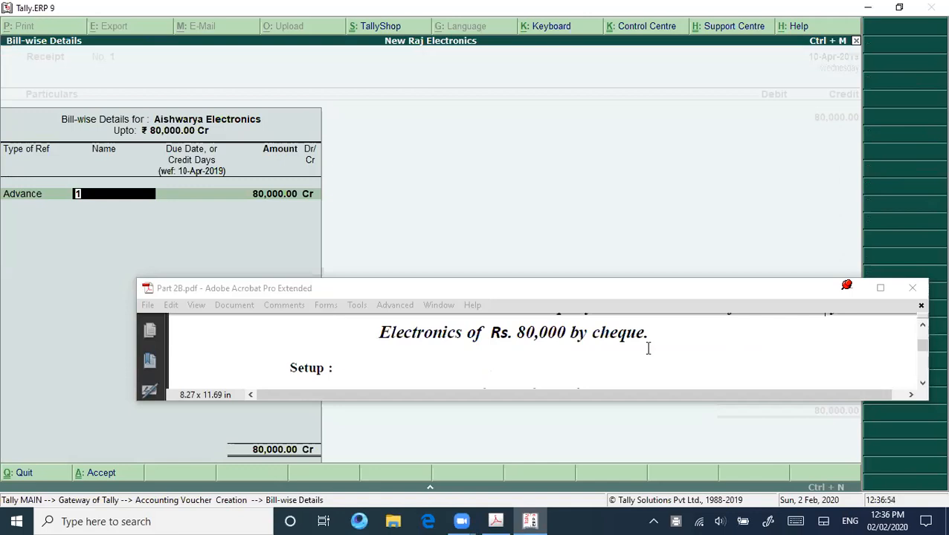
scroll(648, 348, "down", 2)
scroll(648, 348, "down", 3)
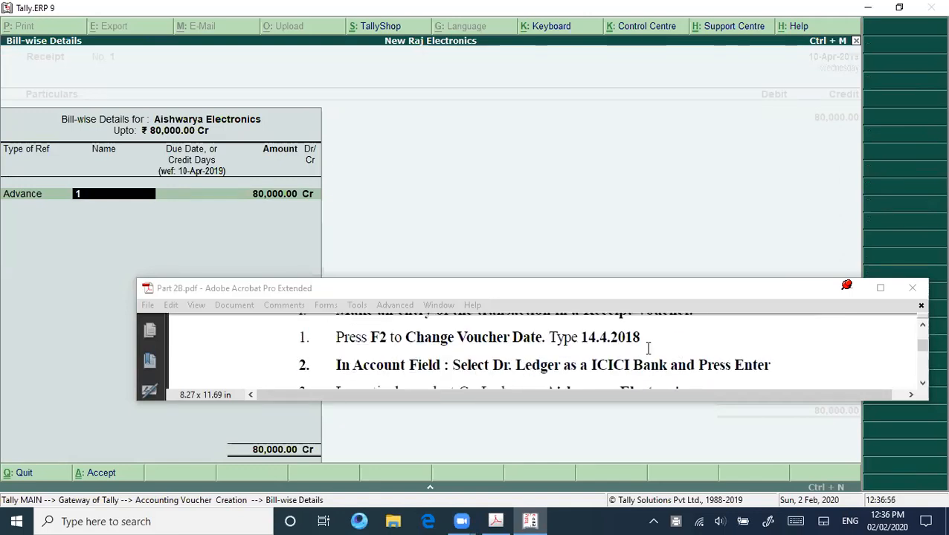
scroll(648, 348, "down", 5)
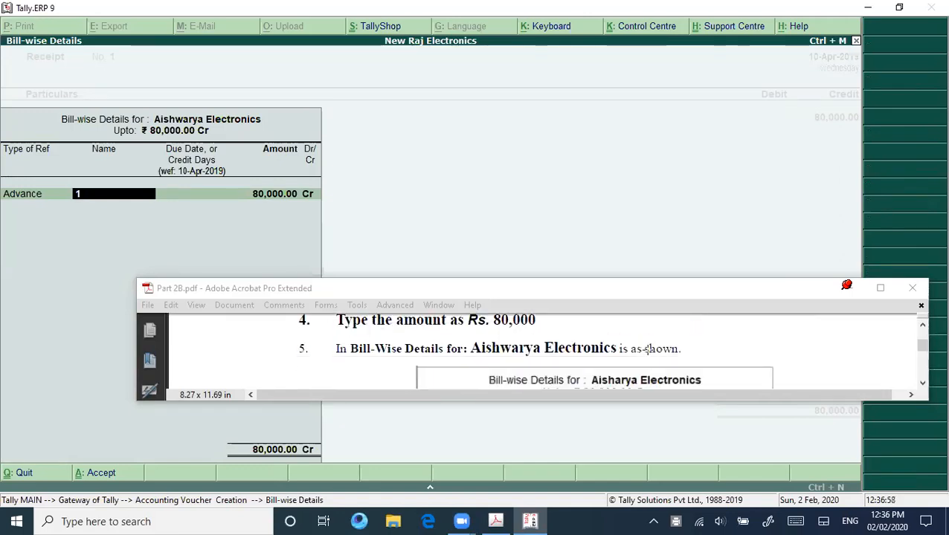
scroll(647, 348, "down", 2)
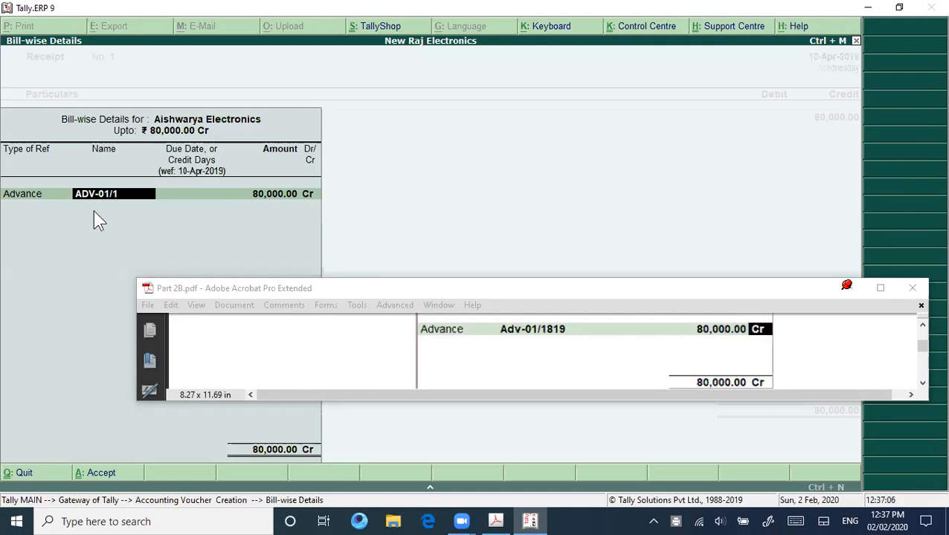
type("819")
key("Return")
key("Return")
key("Return")
key("Return")
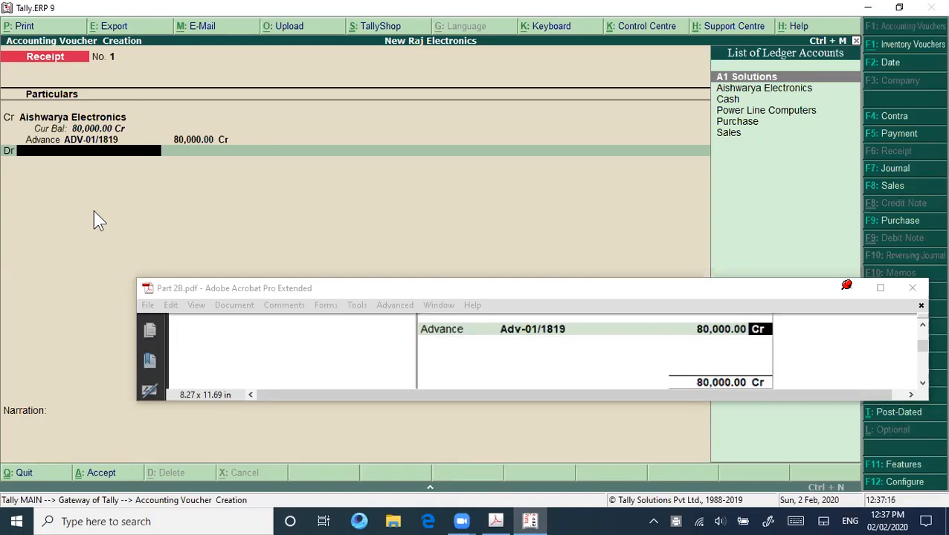
Create the ledger ICICI BANK under Bank Accounts from within the receipt voucher and use it as the debit ledger.
scroll(431, 345, "up", 3)
scroll(431, 345, "down", 8)
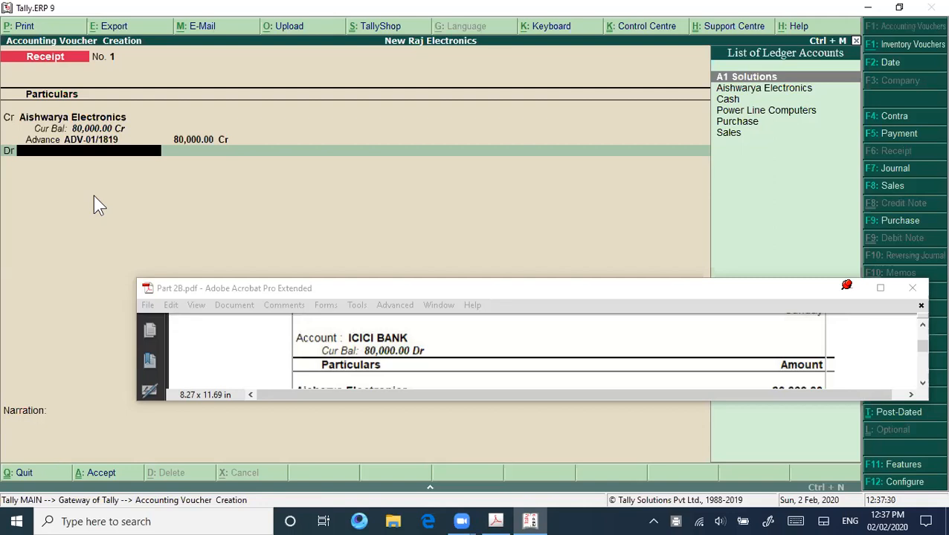
key("alt+c")
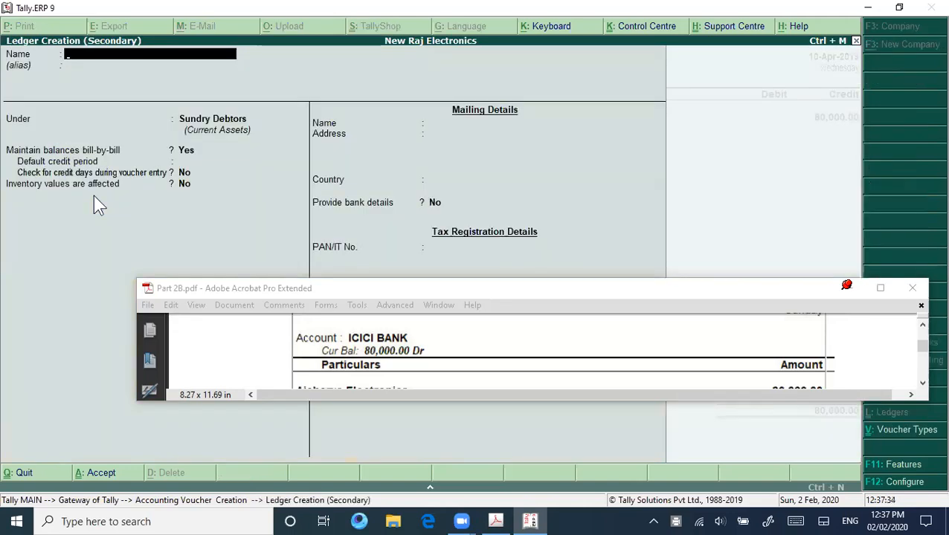
type("Ici")
key("BackSpace")
key("BackSpace")
type("CICI BANK")
key("Return")
type("B")
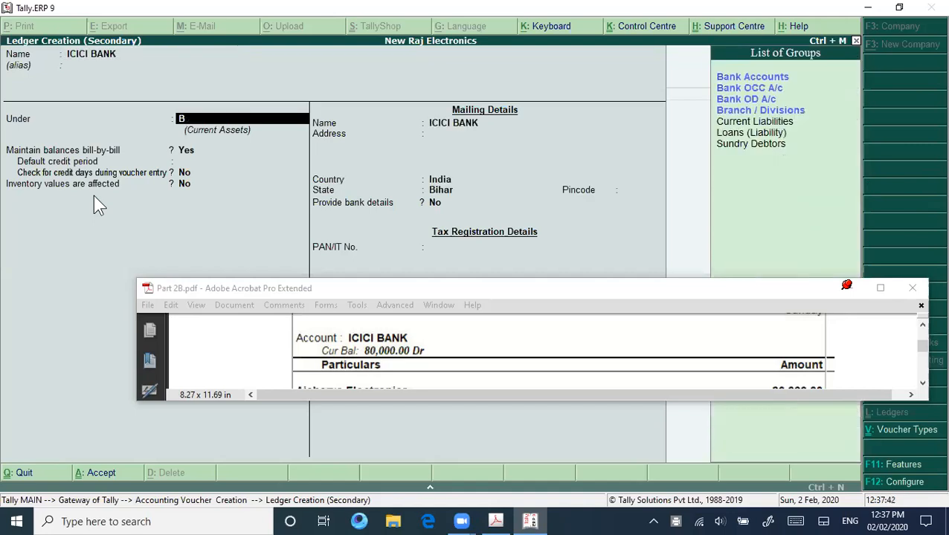
key("Return")
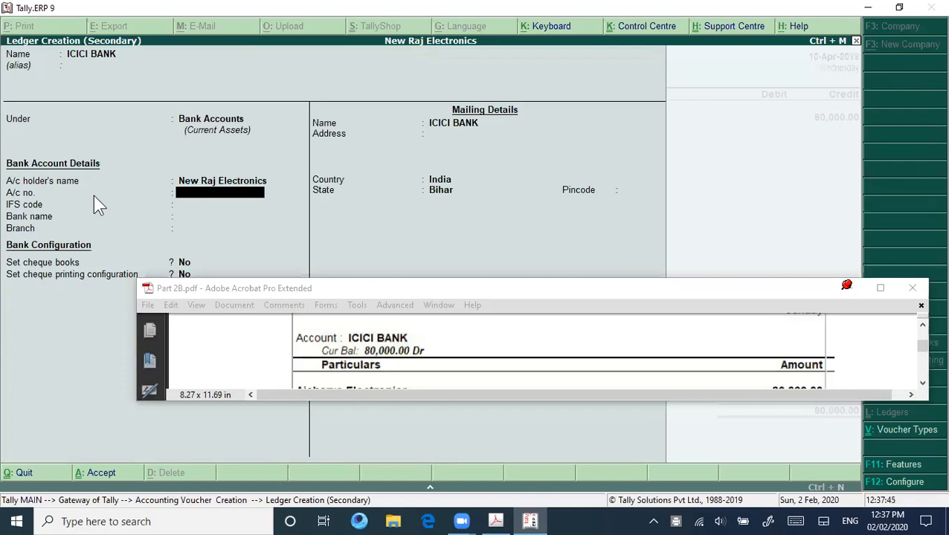
key("ctrl+a")
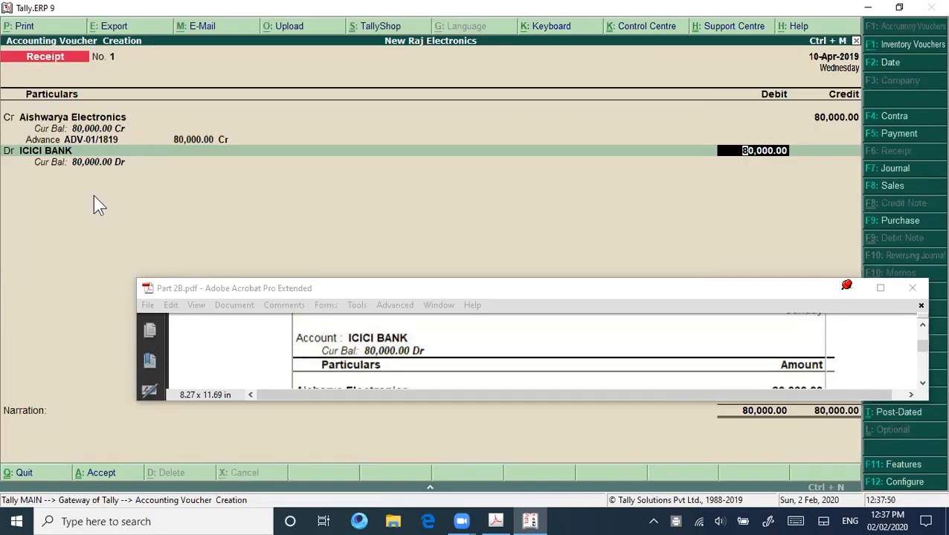
Accept the full debit to ICICI BANK with a Cheque/DD bank allocation and save the receipt voucher.
key("Return")
key("Return")
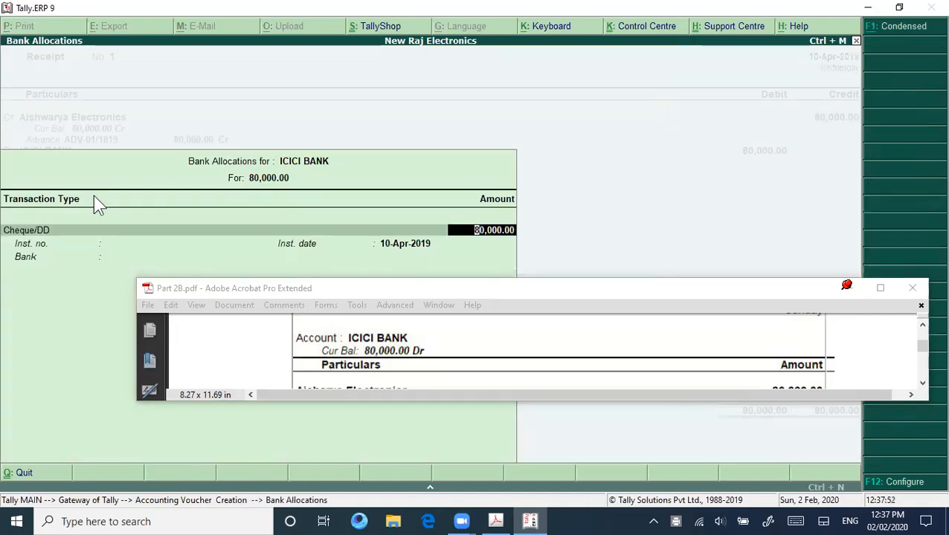
key("Return")
key("Return")
key("Return")
key("Return")
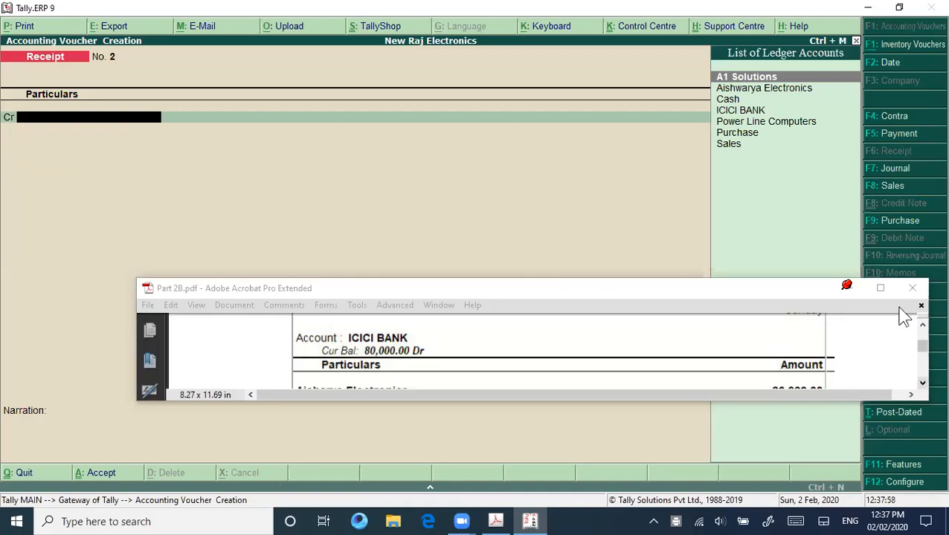
Read the Work 7 exercise in Part 2B.pdf about the half payment from A1 Solutions against bill RE/01/1819.
left_click(880, 287)
scroll(677, 290, "down", 5)
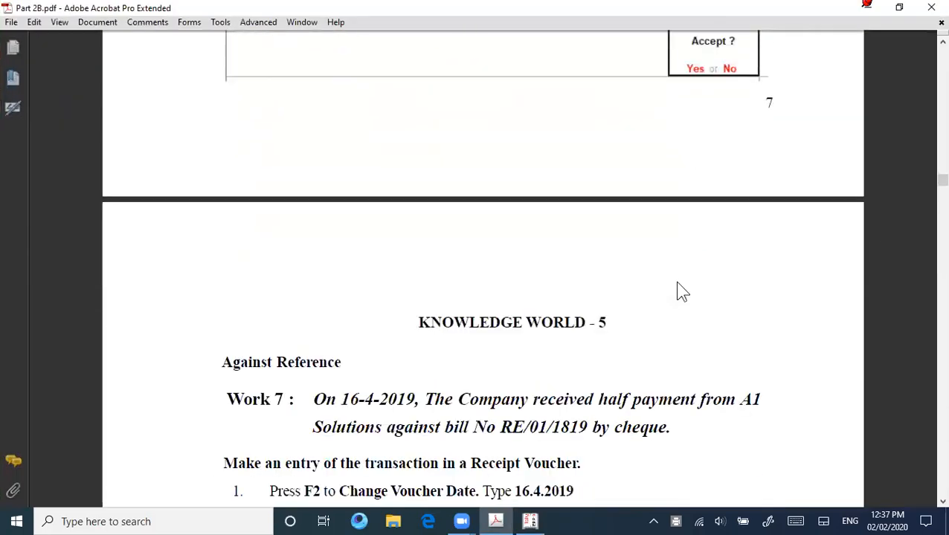
scroll(678, 293, "down", 1)
left_click_drag(322, 325, 341, 328)
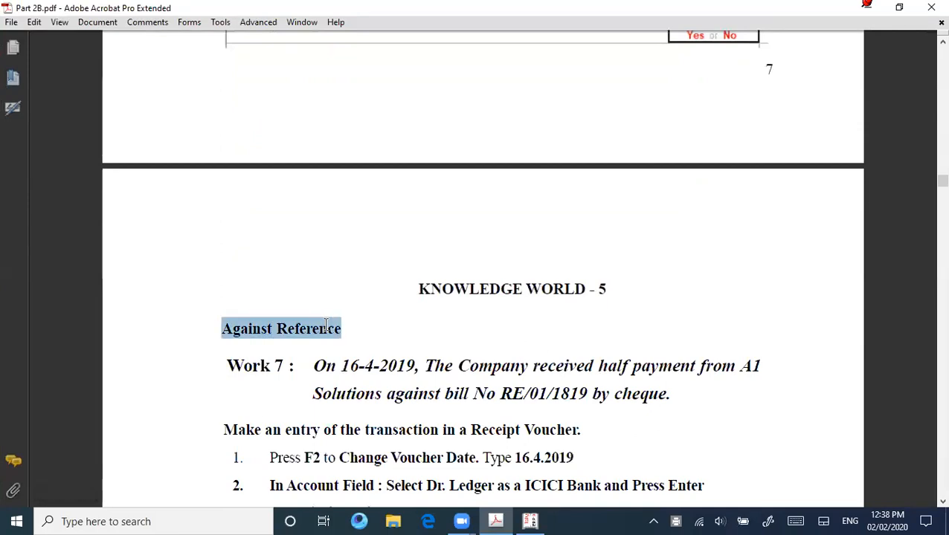
scroll(341, 366, "down", 2)
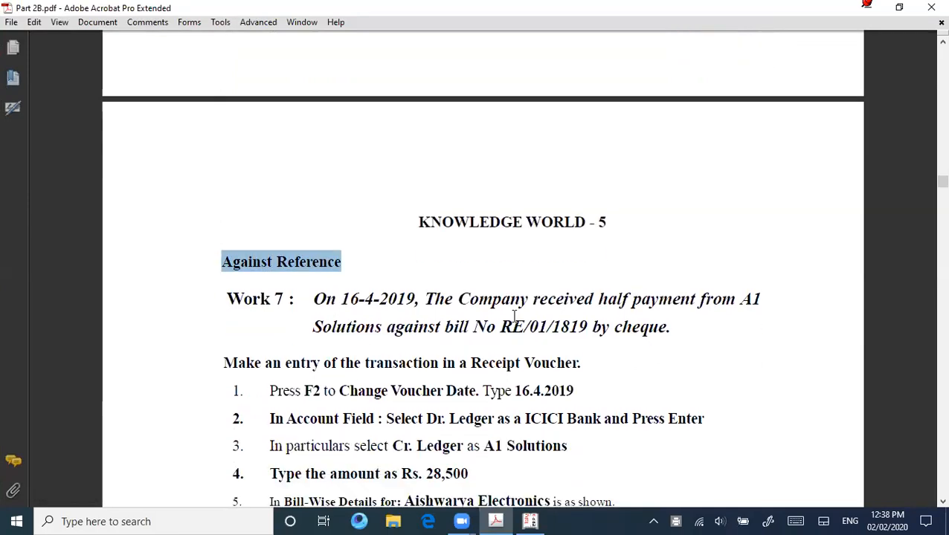
left_click_drag(599, 299, 719, 295)
left_click_drag(347, 328, 547, 327)
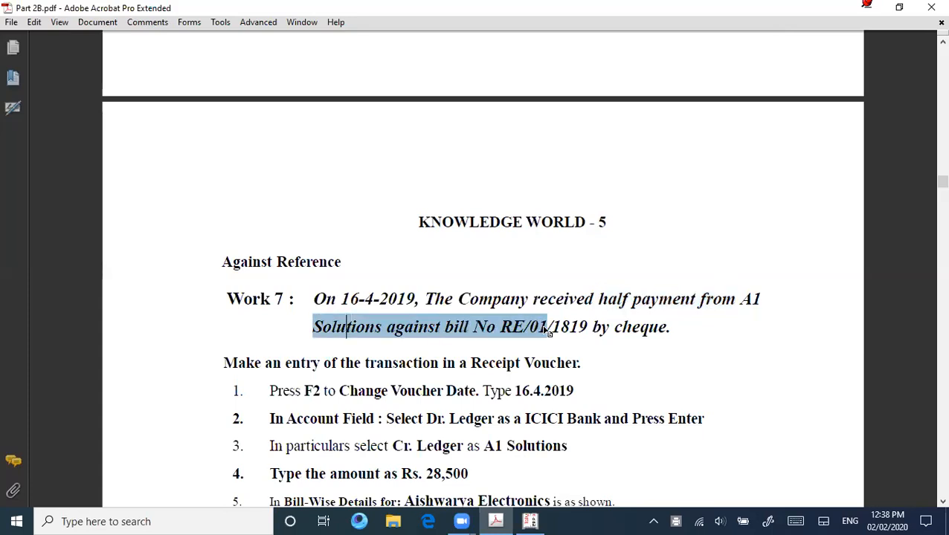
left_click(582, 327)
double_click(577, 327)
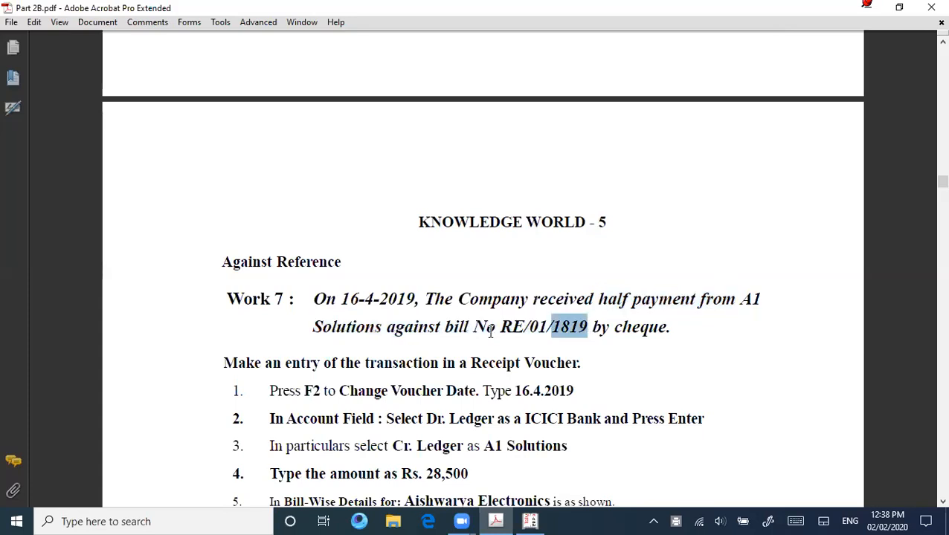
left_click(484, 383)
scroll(485, 382, "down", 1)
scroll(485, 382, "down", 1)
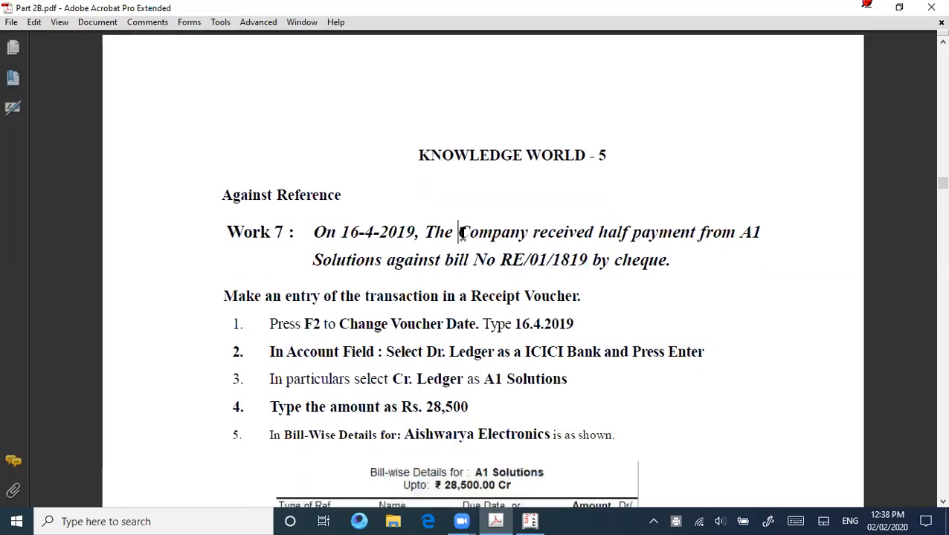
left_click_drag(444, 402, 470, 403)
left_click(494, 400)
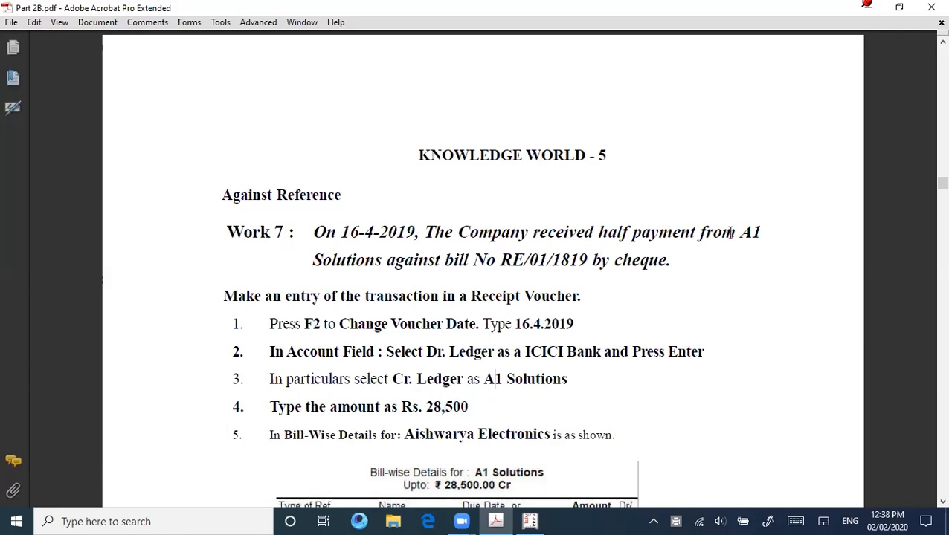
Keep the Work 7 exercise text in view over the receipt voucher and set the voucher date to 16-4-2019.
left_click_drag(736, 232, 762, 233)
left_click(345, 260)
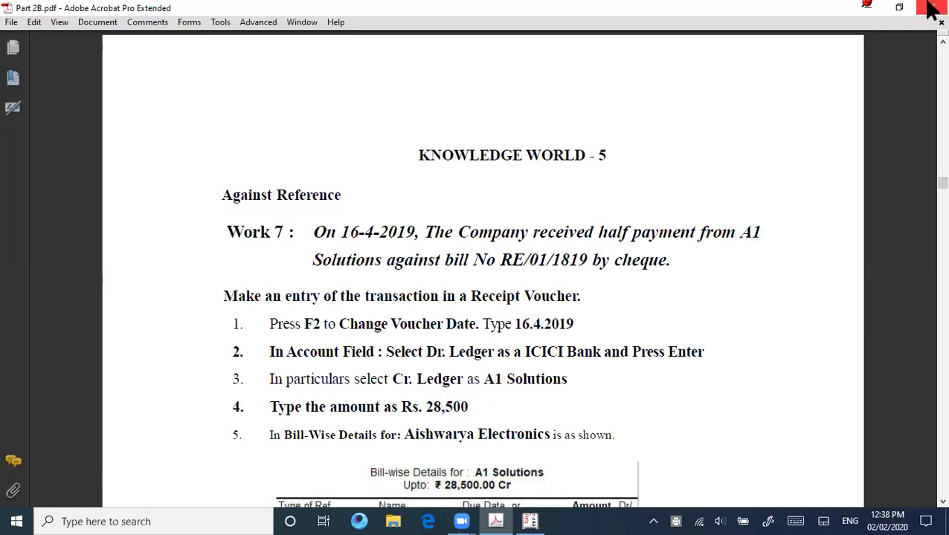
left_click(899, 7)
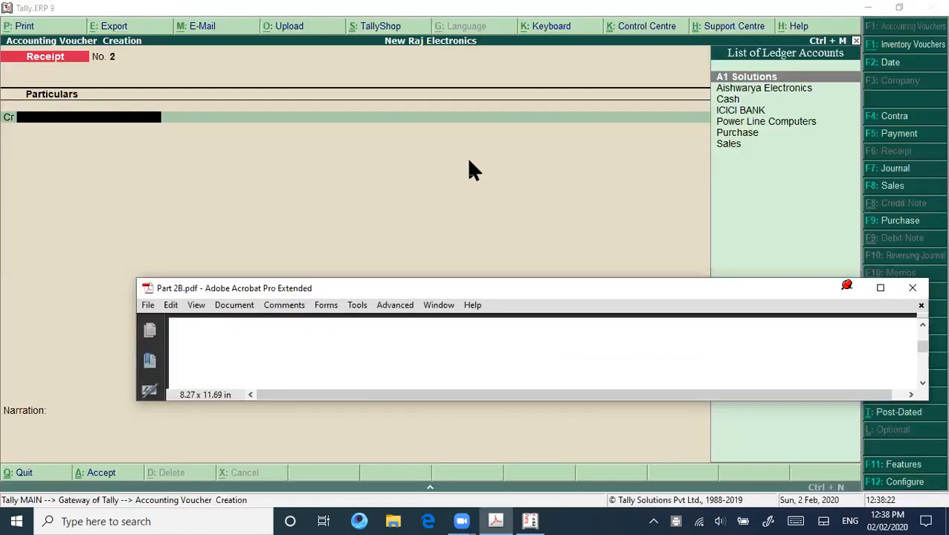
scroll(565, 346, "down", 2)
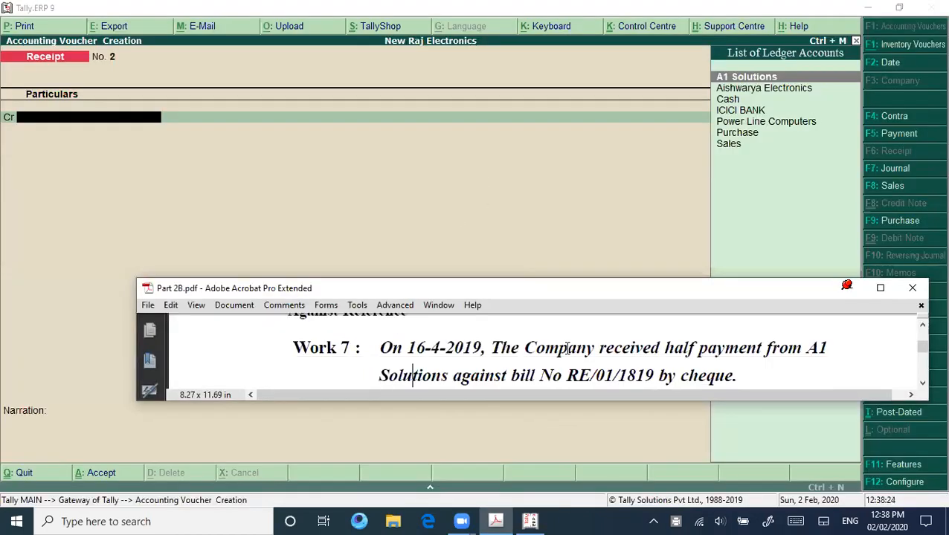
left_click(557, 220)
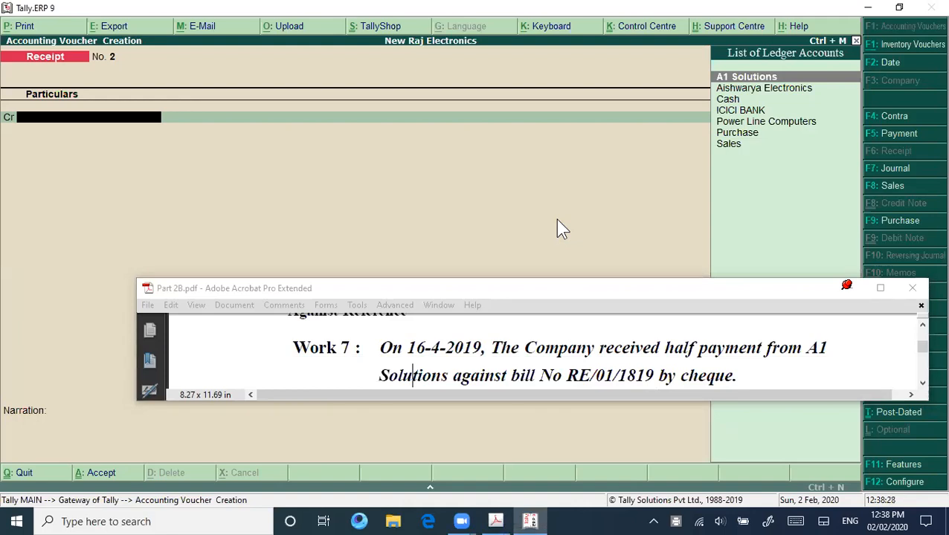
key("F2")
type("16-4")
type("-2019")
key("Return")
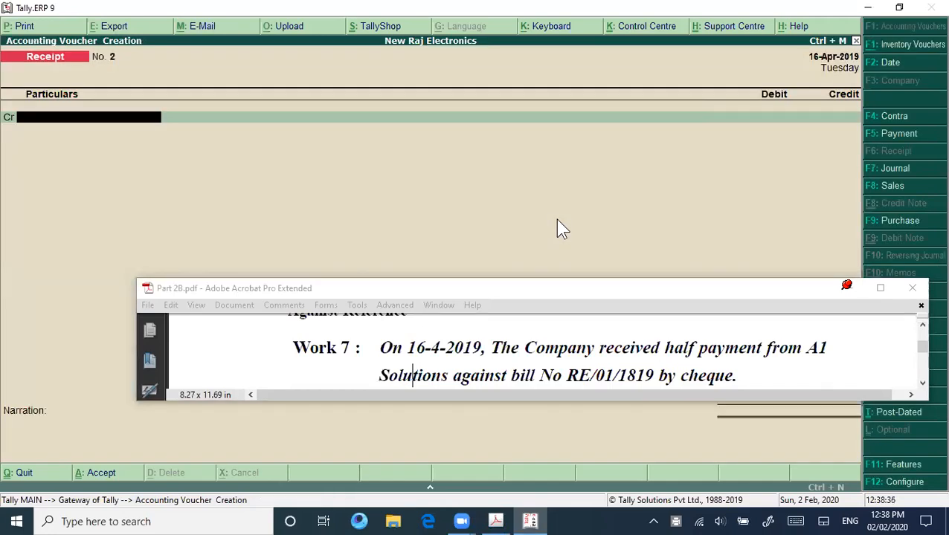
Credit A1 Solutions with 28,500 and allocate the full amount as Agst Ref to bill RE/01/1819.
type("A")
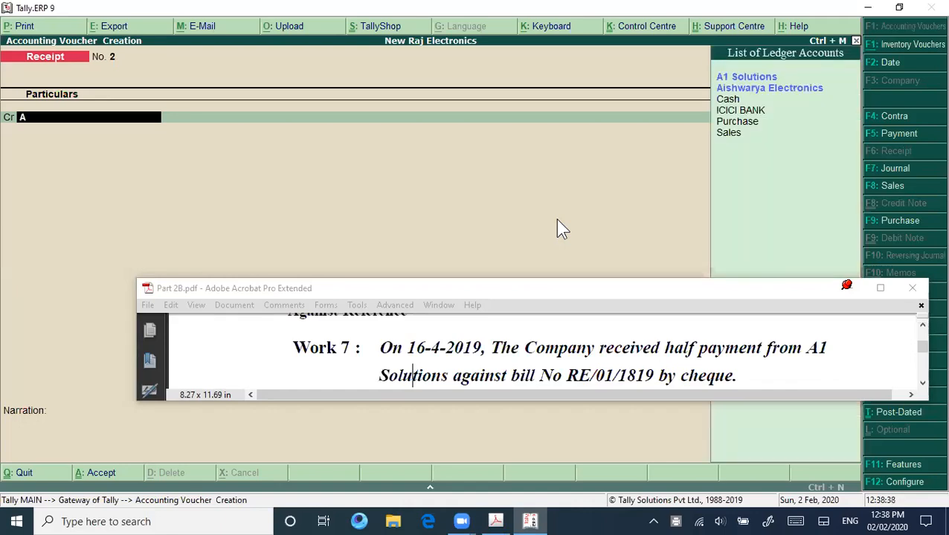
key("Return")
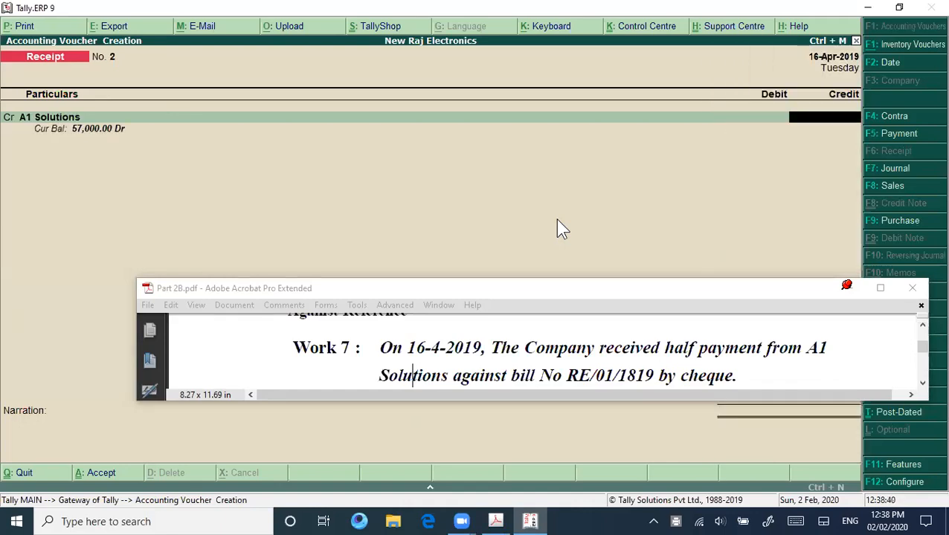
type("28500")
key("Return")
key("Return")
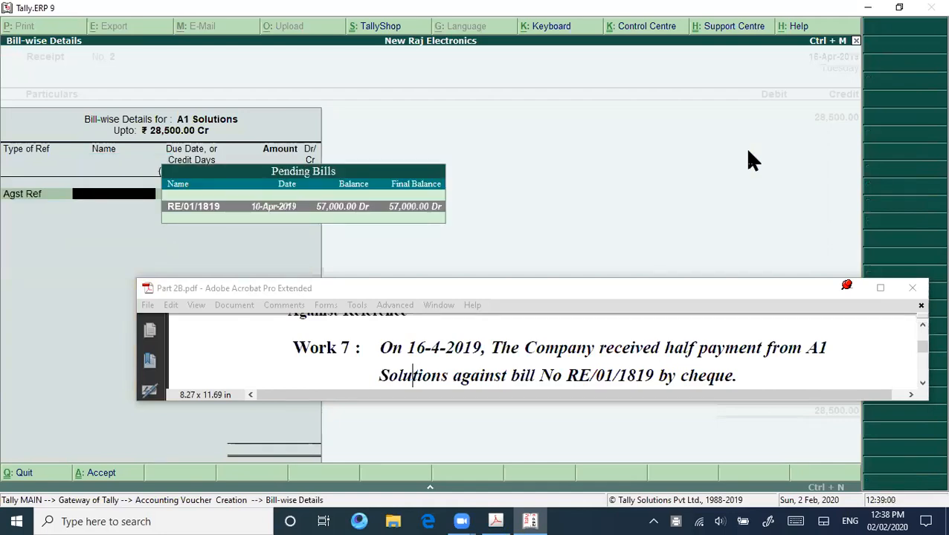
key("Return")
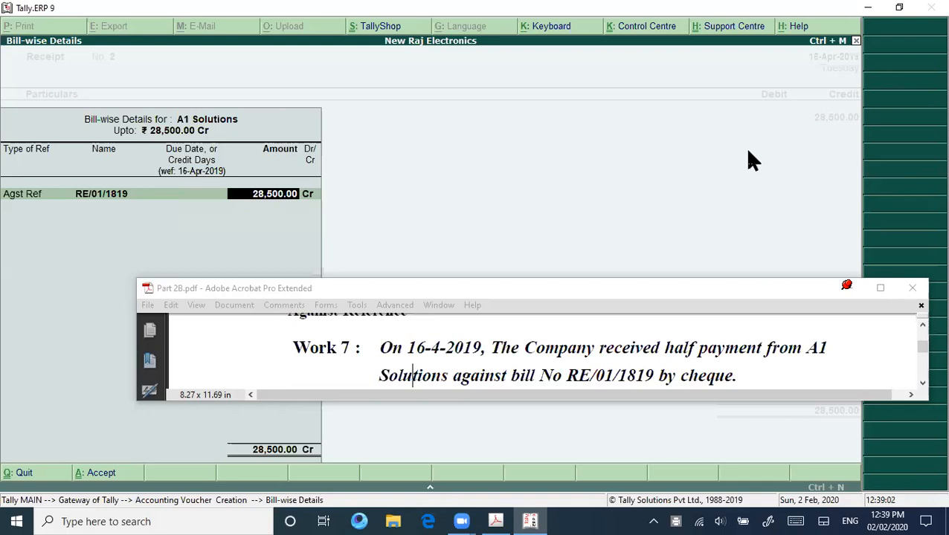
key("Return")
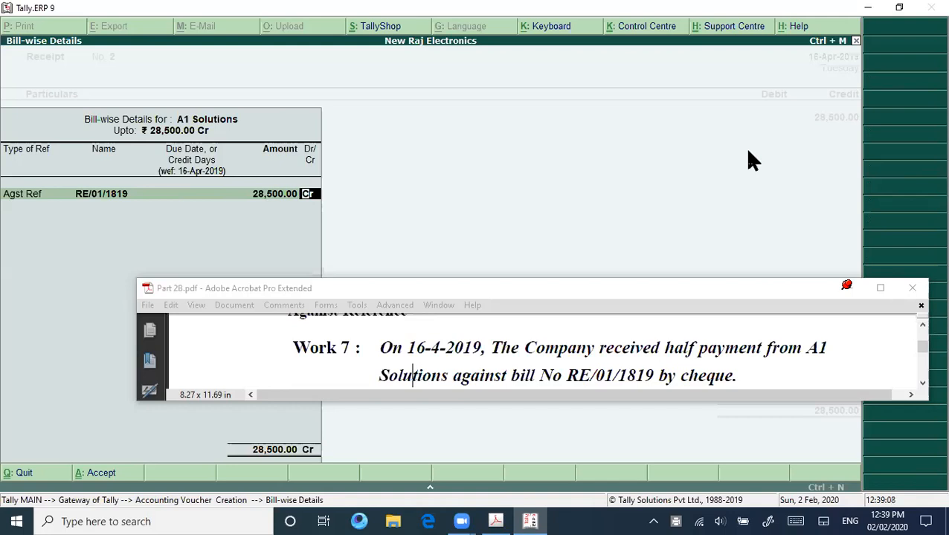
key("Return")
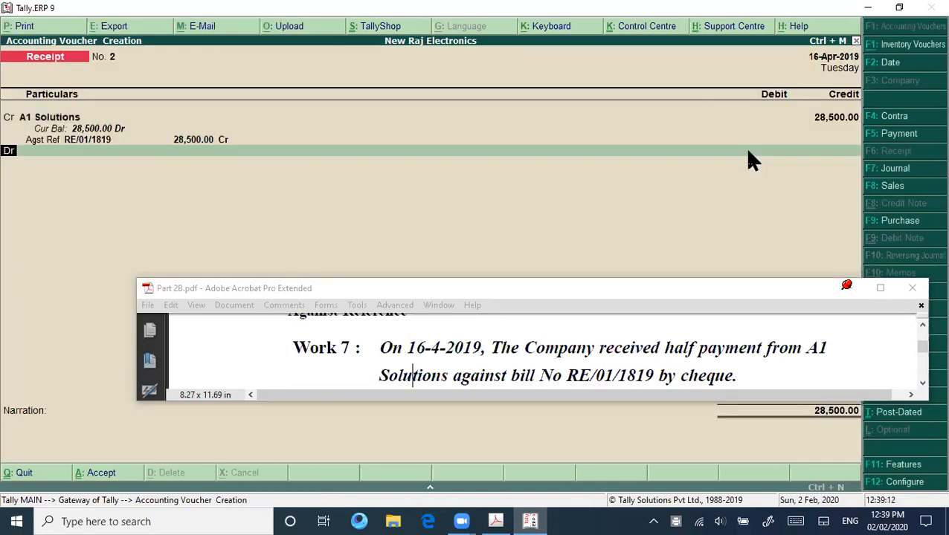
Debit ICICI BANK with the full 28,500, accept its bank allocation and save the receipt voucher.
key("Return")
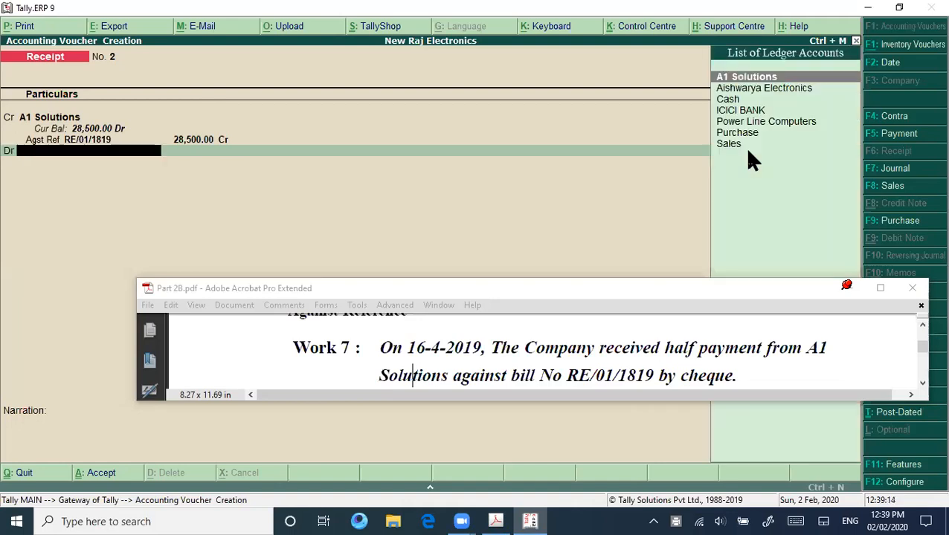
key("Down")
key("Down")
key("Down")
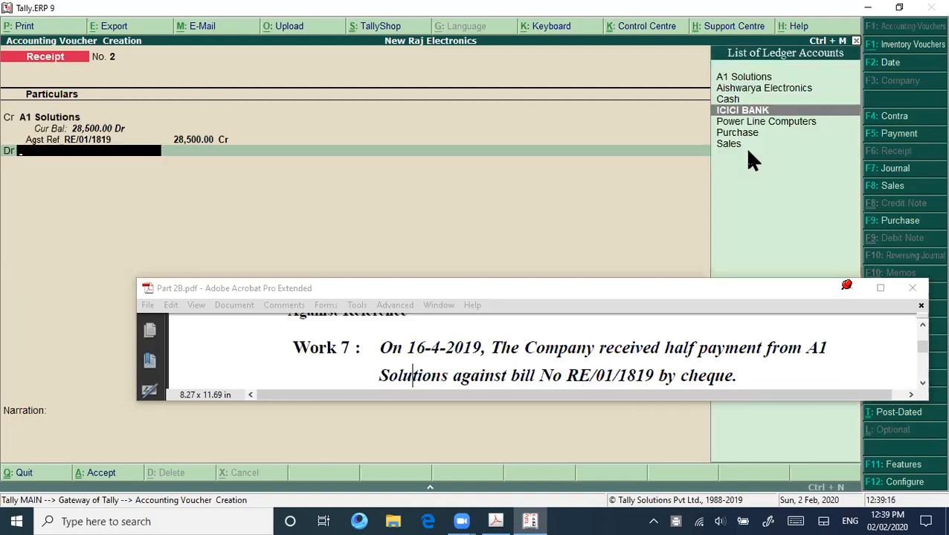
key("Return")
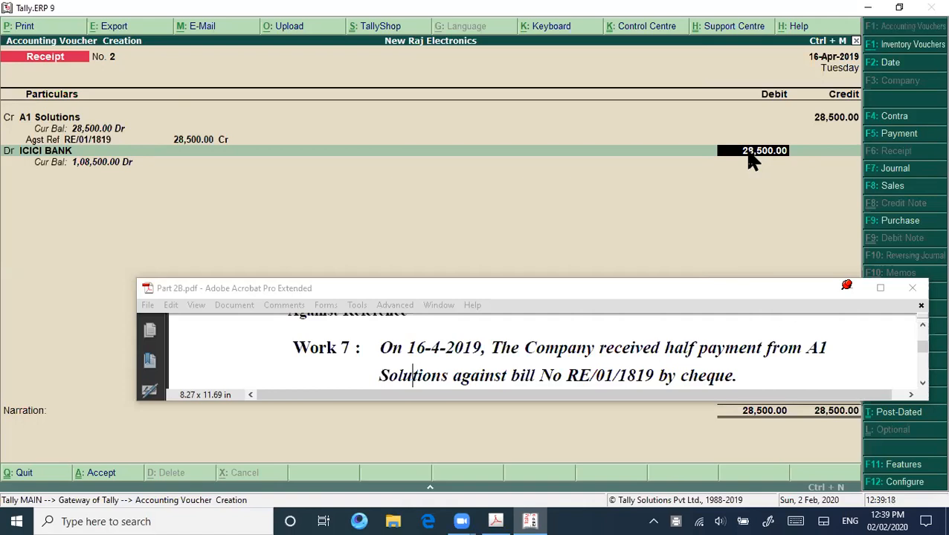
key("Return")
key("ctrl+a")
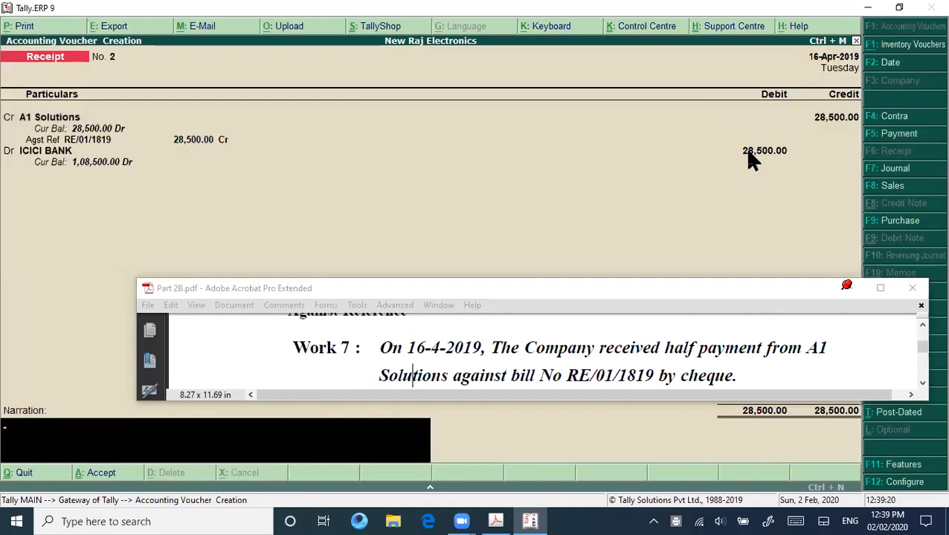
key("Return")
key("y")
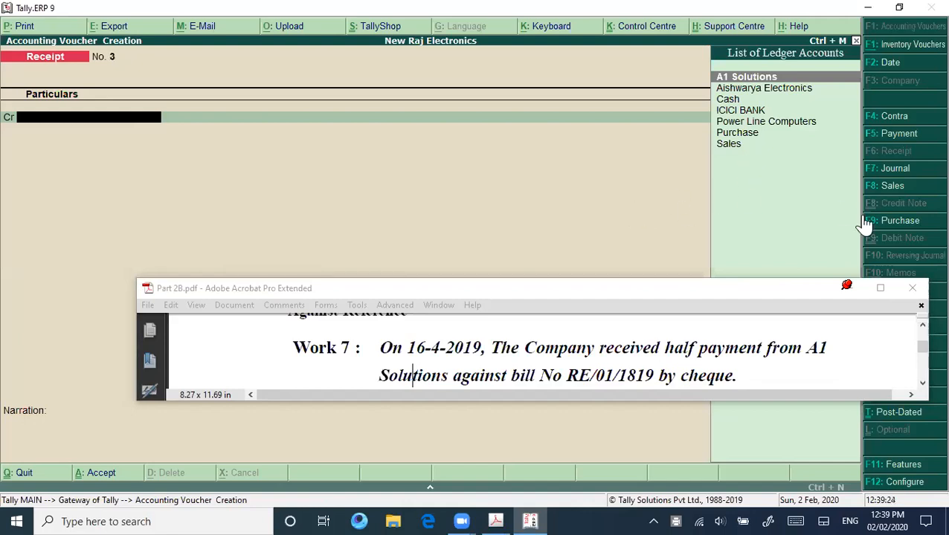
Read the Work 8 exercise in Part 2B.pdf about the cheque payment to Power Line Computers and keep its text in view over the voucher.
left_click(882, 291)
scroll(719, 328, "down", 10)
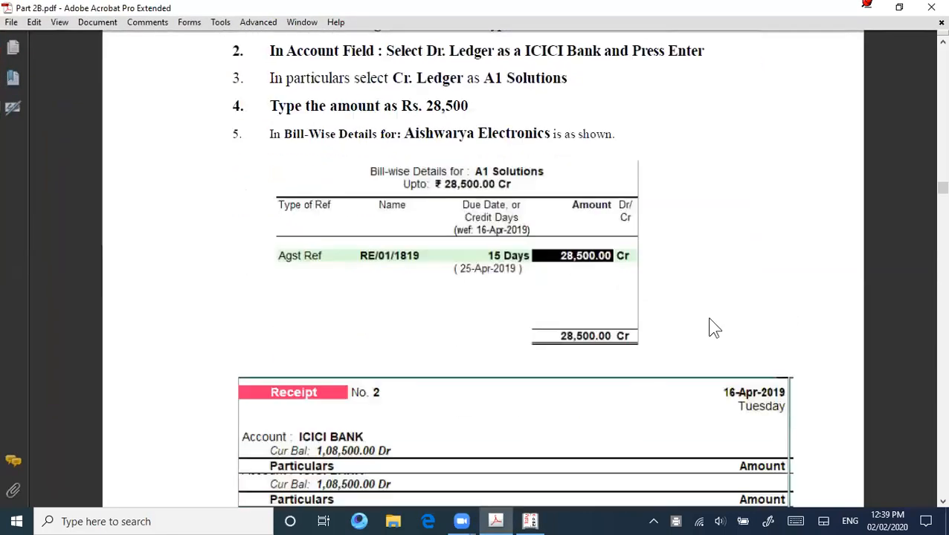
scroll(707, 318, "down", 10)
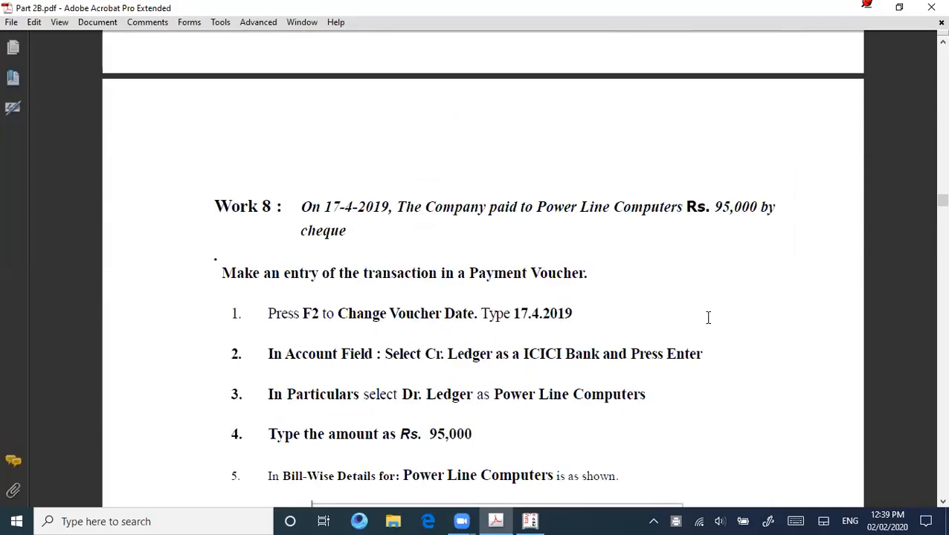
left_click_drag(396, 174, 705, 181)
left_click_drag(301, 198, 392, 200)
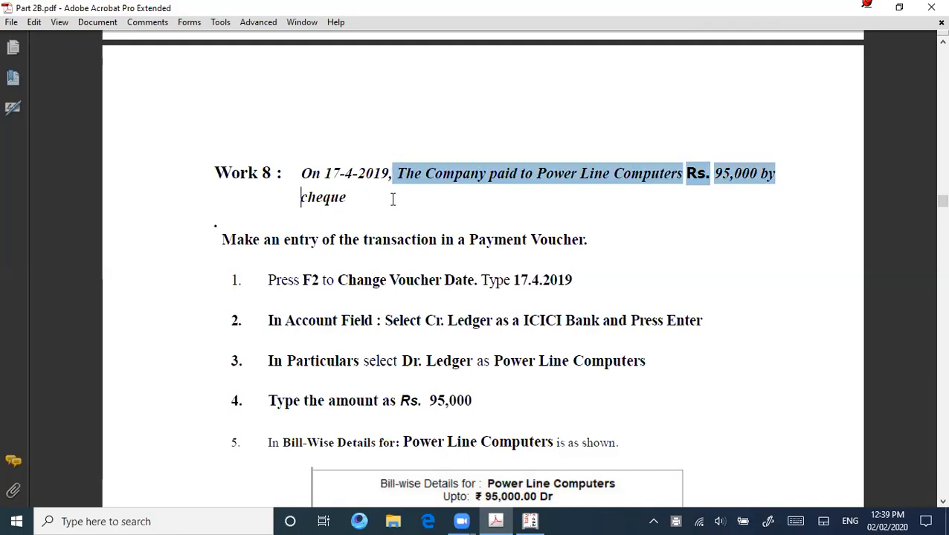
left_click(364, 280)
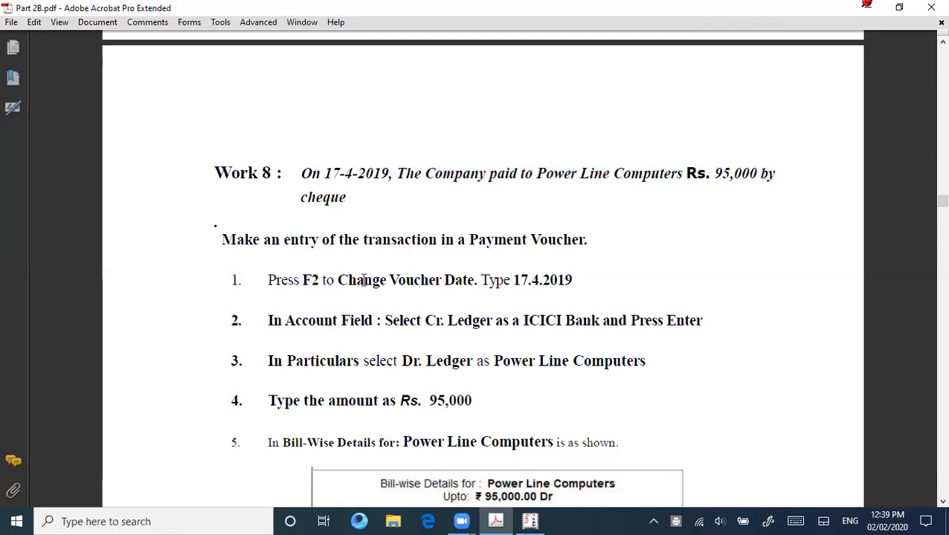
left_click(899, 6)
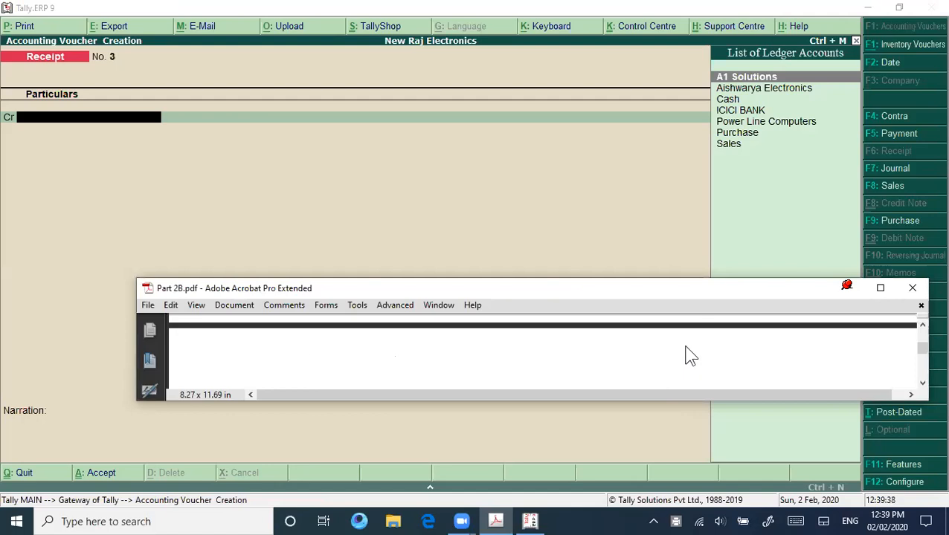
scroll(685, 347, "down", 4)
scroll(684, 349, "up", 1)
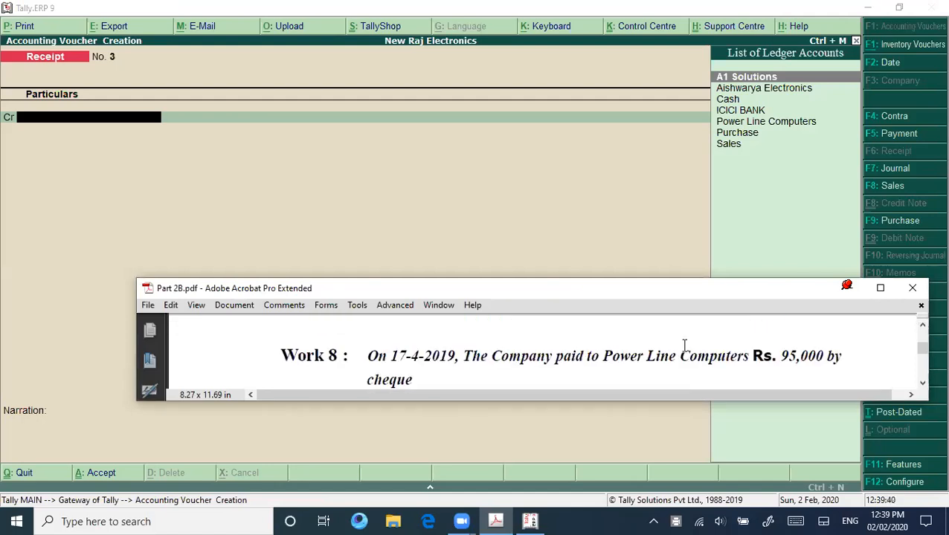
Switch to a payment voucher and debit Power Line Computers with 95,000.
left_click(510, 232)
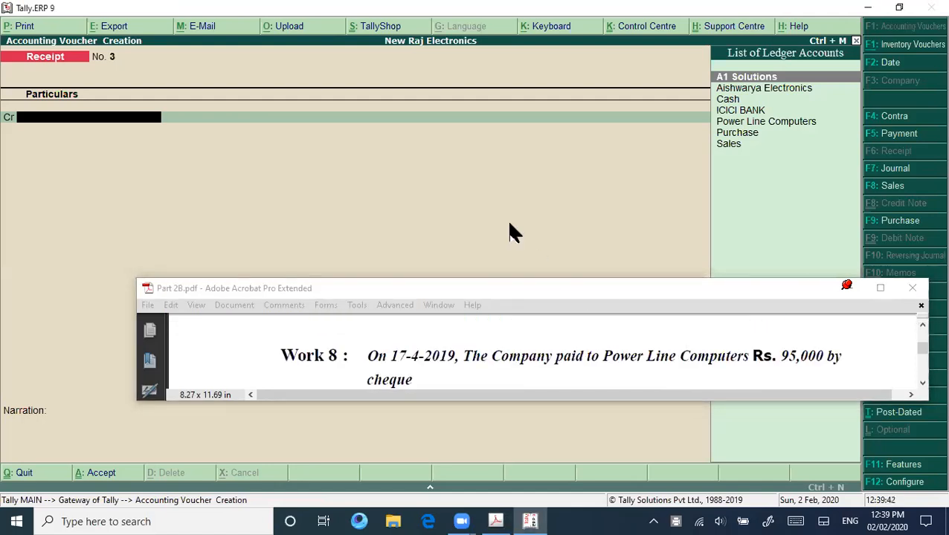
key("F5")
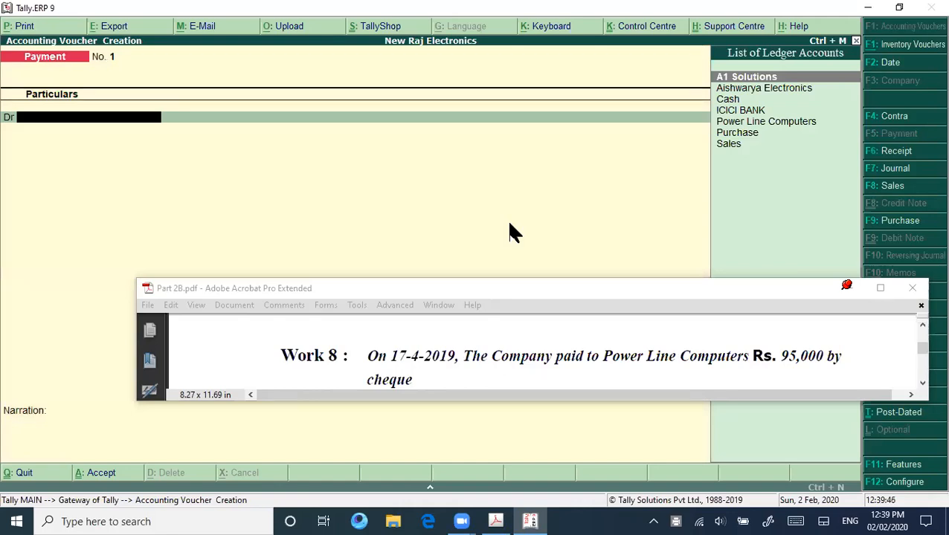
type("P")
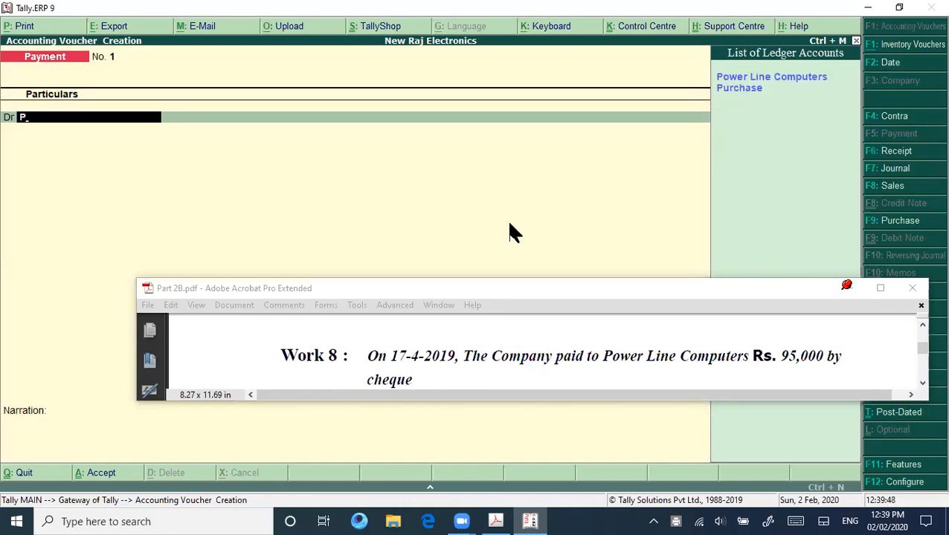
key("Return")
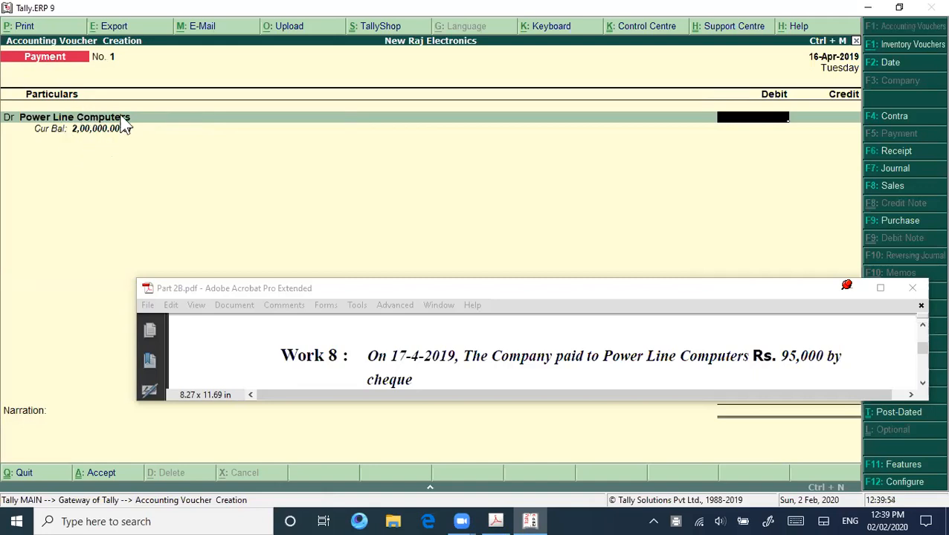
type("95,000")
key("Return")
Allocate the payment as Agst Ref with 80,000 to bill PLC-01/1819 and 15,000 to PLC-02/1819.
key("Return")
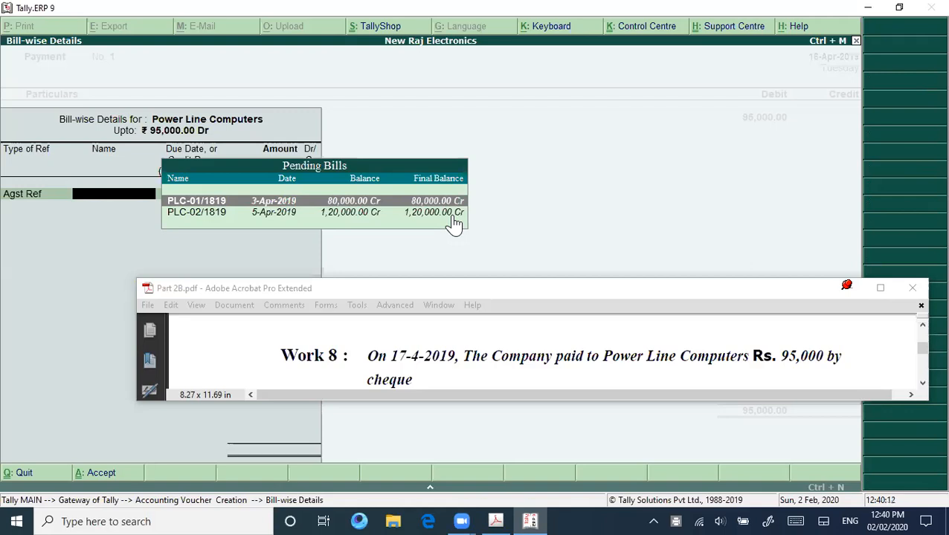
key("Return")
key("Return")
key("Return")
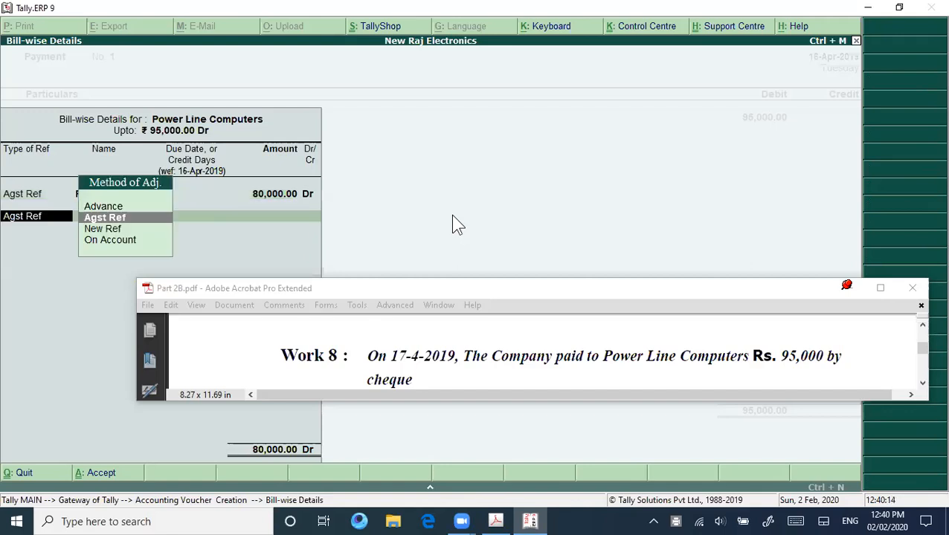
key("Return")
key("Return")
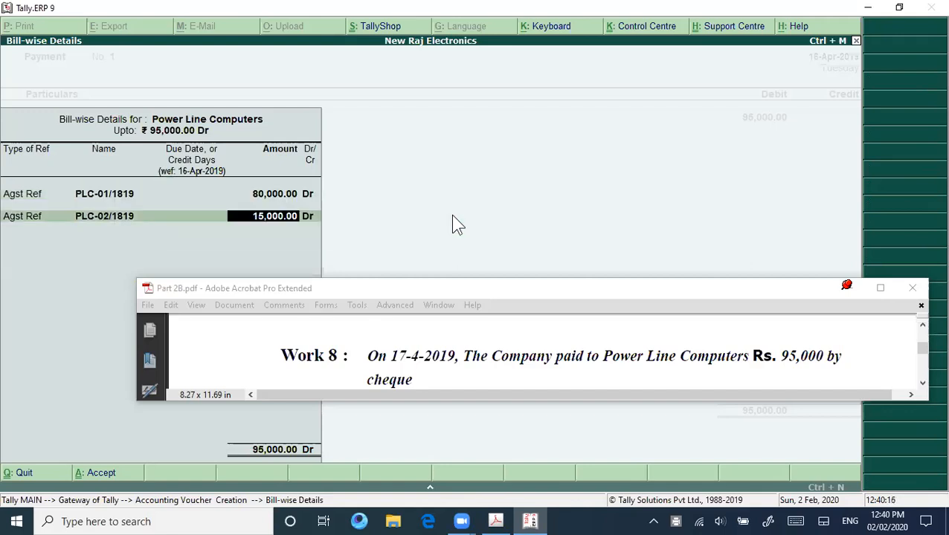
key("Return")
key("Return")
Credit ICICI BANK with the full 95,000, accept the Cheque bank allocation and save the payment voucher.
key("Return")
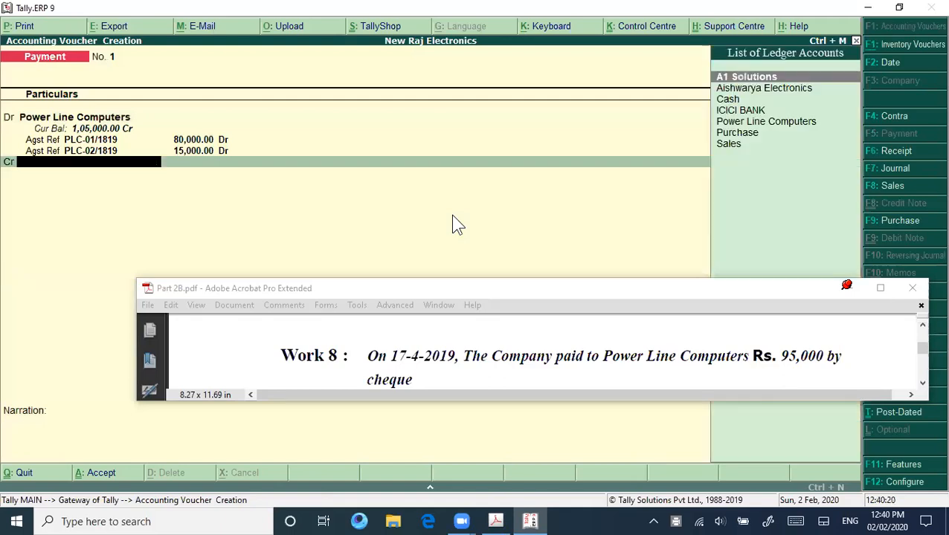
key("Down")
key("Down")
key("Down")
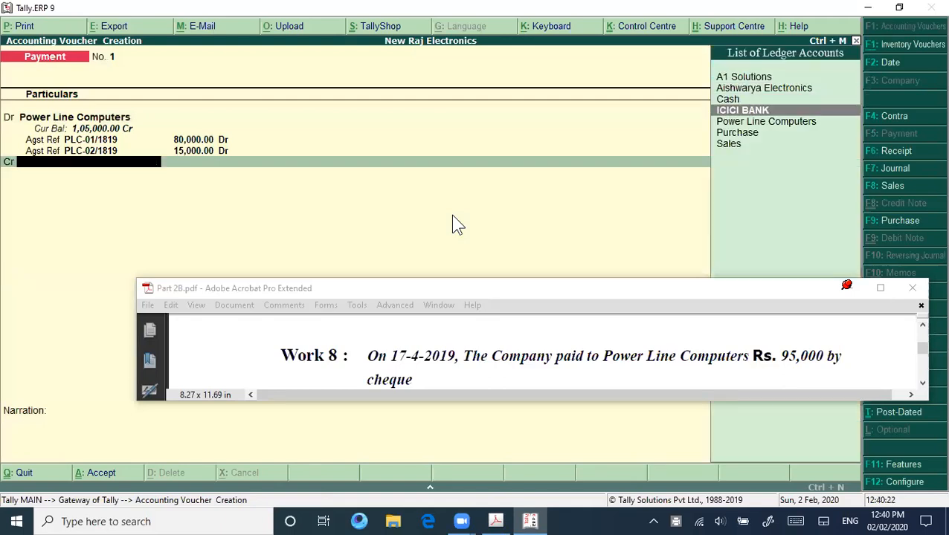
key("Return")
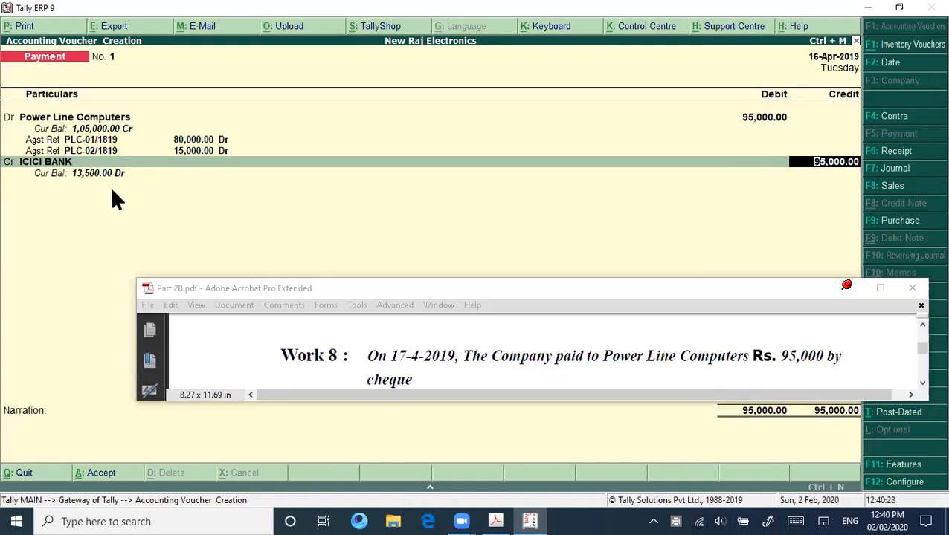
key("Return")
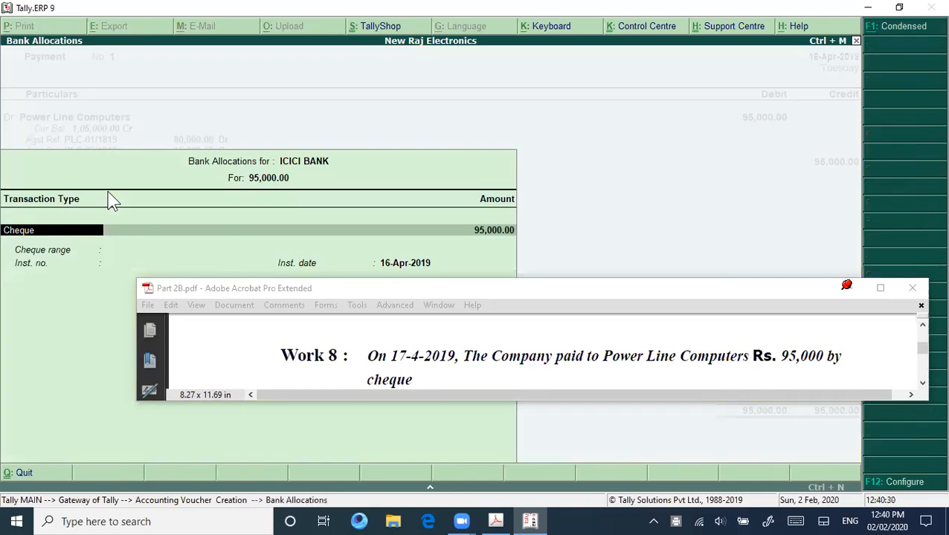
key("ctrl+a")
key("Return")
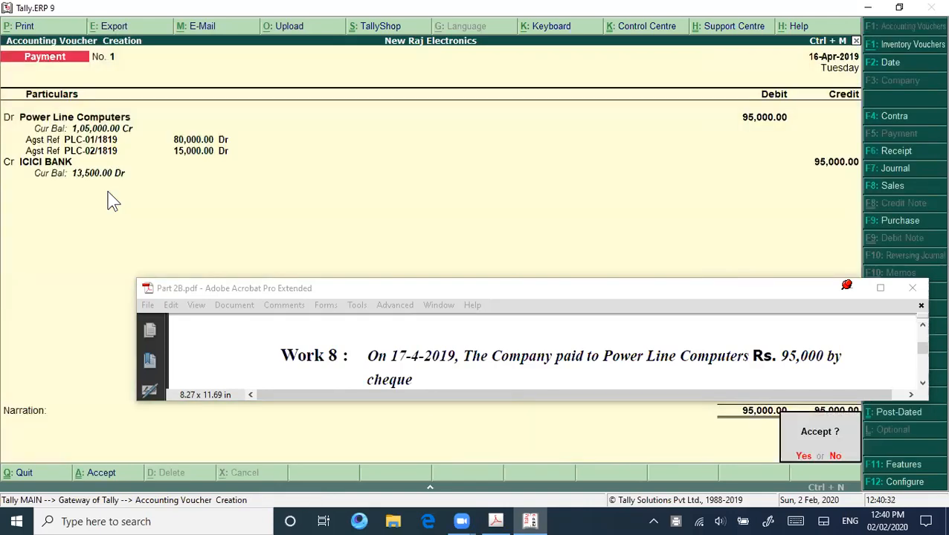
key("Return")
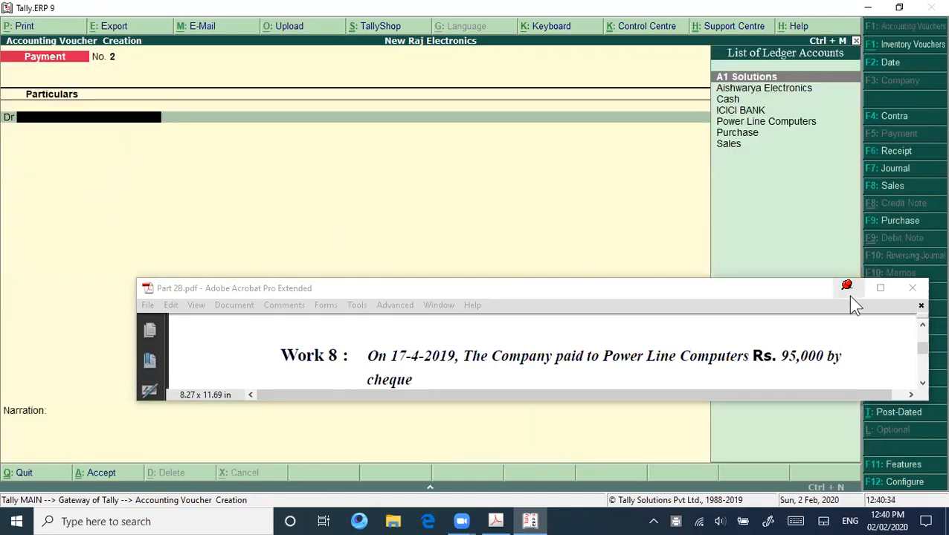
Read the Work 9 exercise in Part 2B.pdf about the printer sale to Aishwarya Electronics and keep its text in view over the voucher.
left_click(880, 288)
scroll(647, 305, "down", 10)
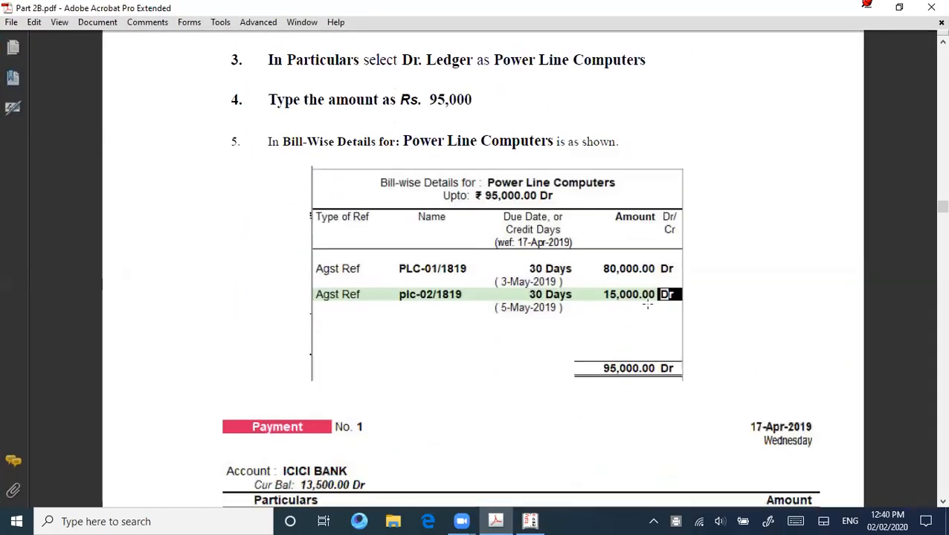
scroll(647, 305, "down", 8)
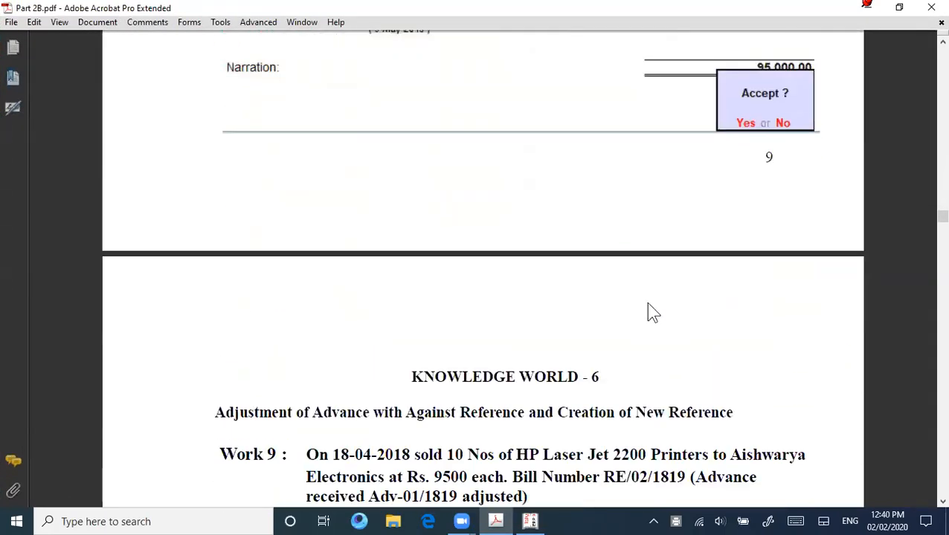
scroll(647, 306, "down", 1)
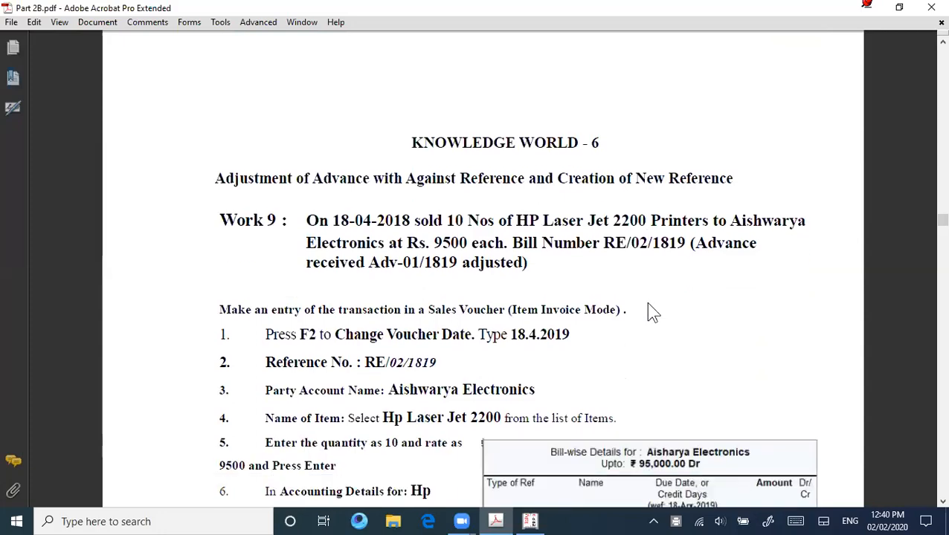
left_click_drag(331, 178, 730, 177)
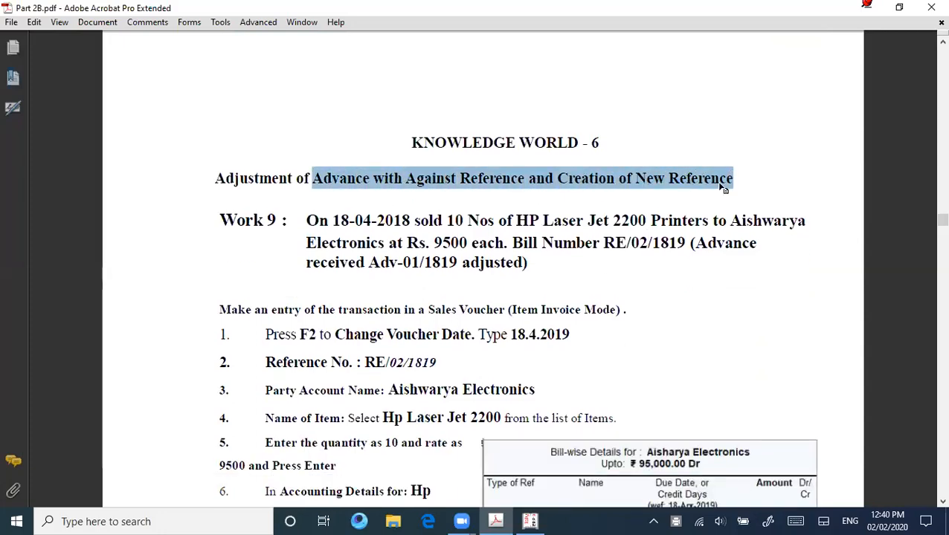
left_click(347, 221)
left_click_drag(308, 221, 755, 218)
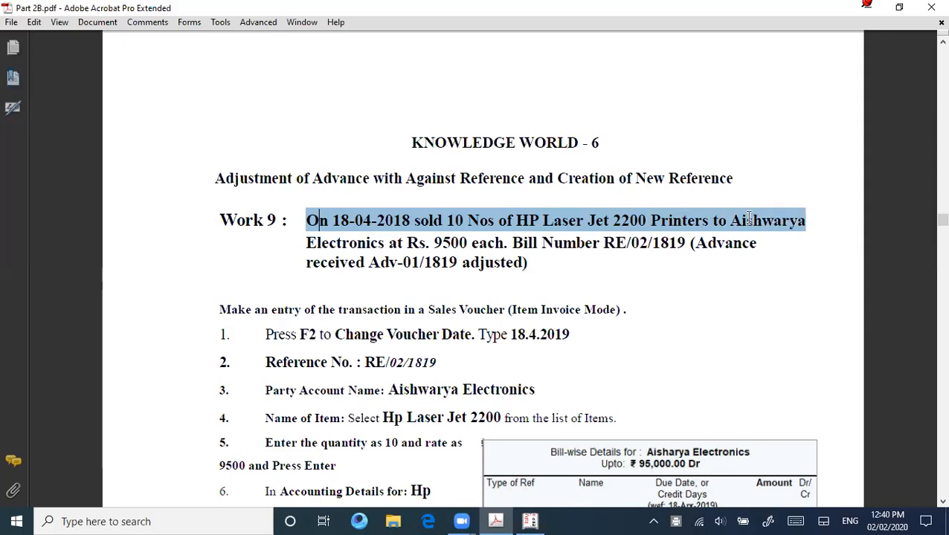
left_click_drag(337, 248, 711, 238)
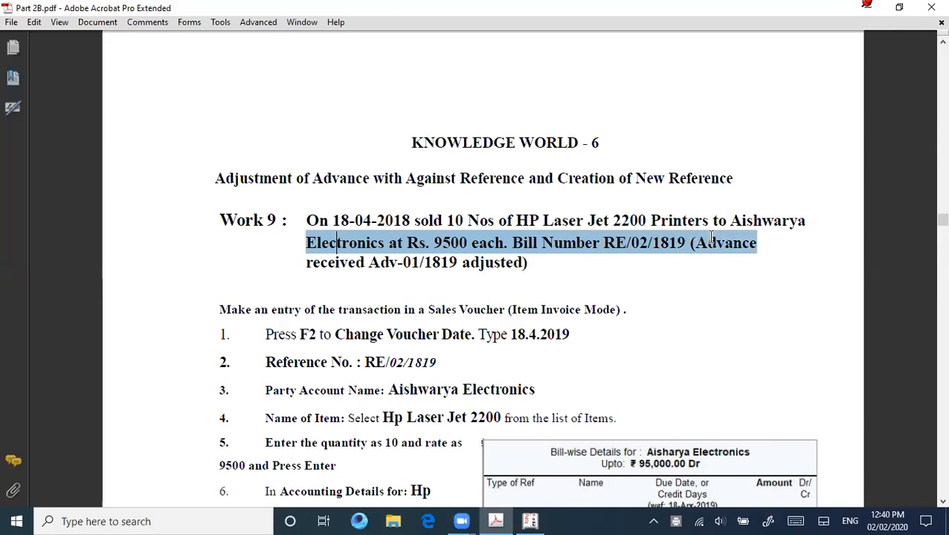
left_click_drag(298, 263, 552, 279)
left_click(555, 275)
left_click_drag(332, 221, 377, 220)
left_click_drag(612, 221, 708, 221)
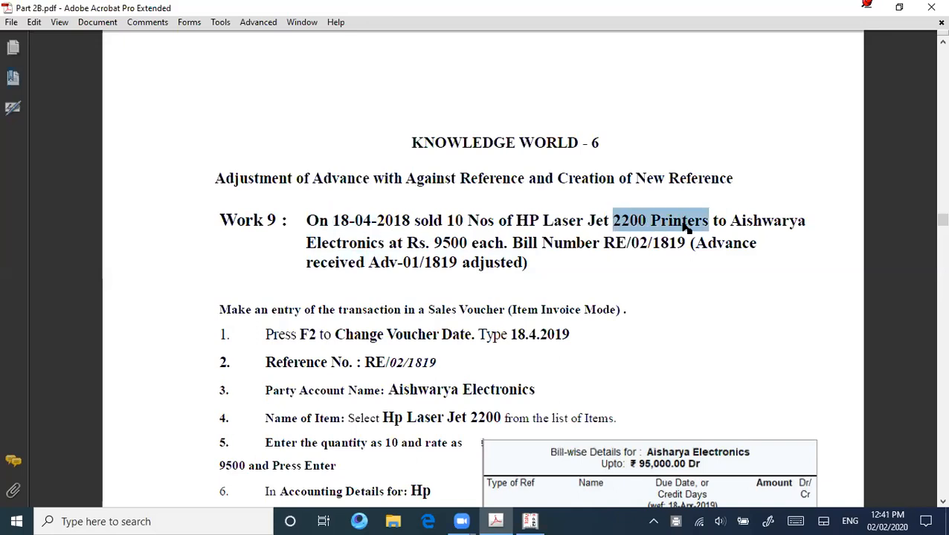
left_click_drag(446, 221, 646, 221)
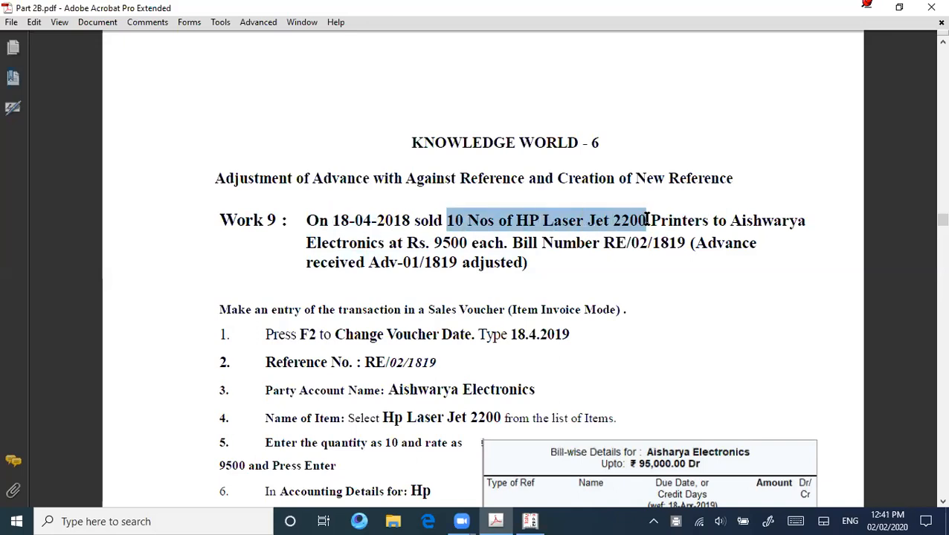
left_click_drag(407, 243, 467, 243)
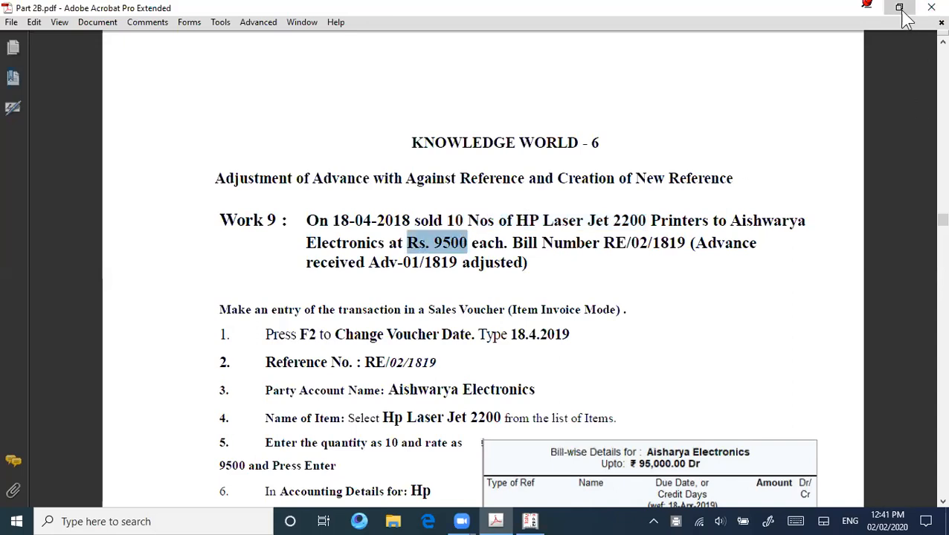
left_click(903, 13)
scroll(667, 332, "up", 1)
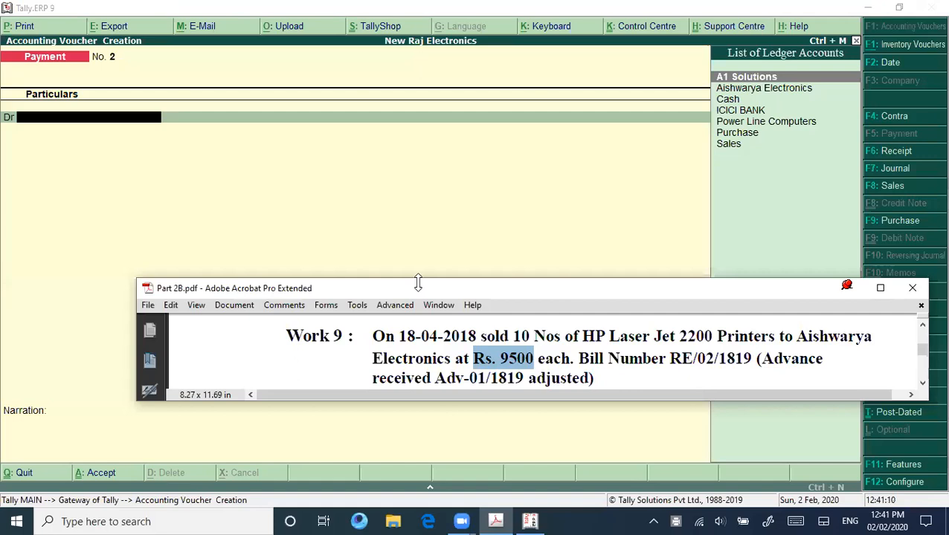
Switch to a sales voucher and set its date to 18-4-2019.
left_click(339, 196)
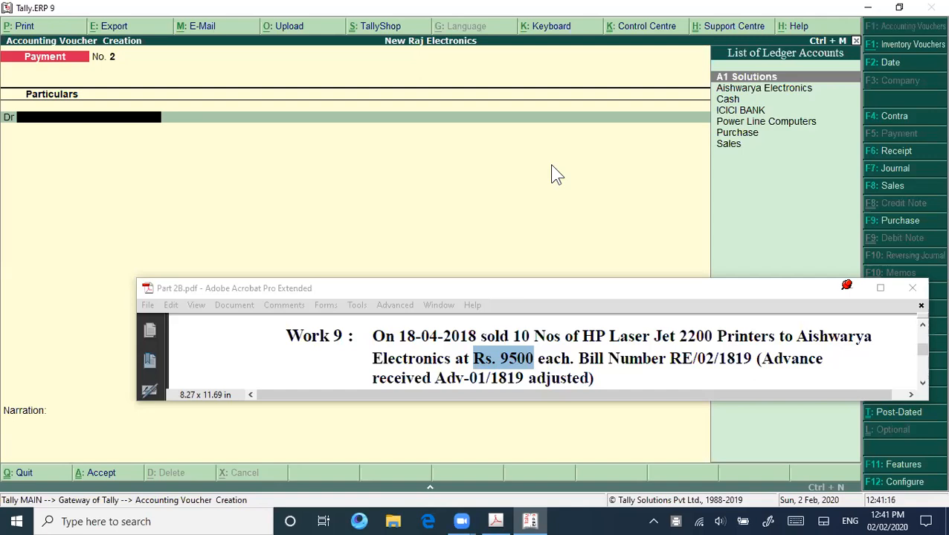
key("F8")
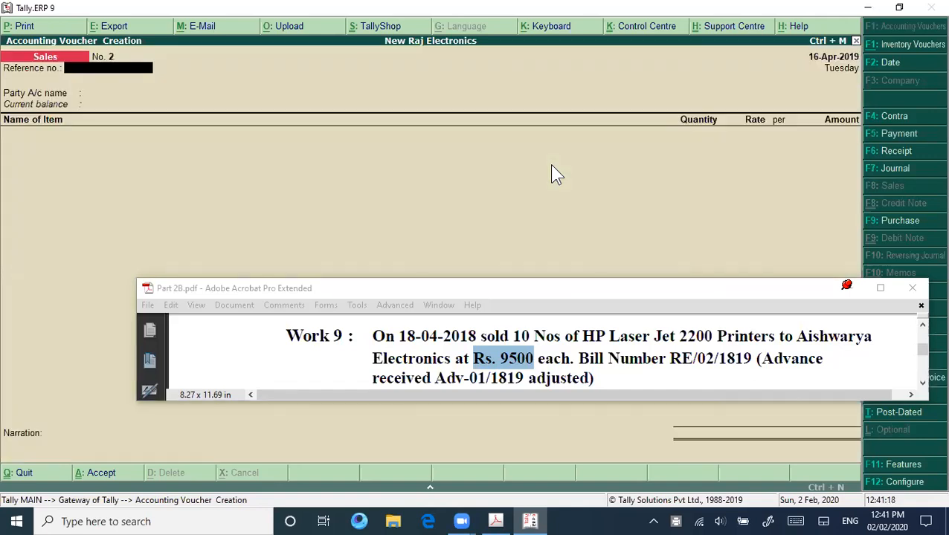
key("F2")
type("1")
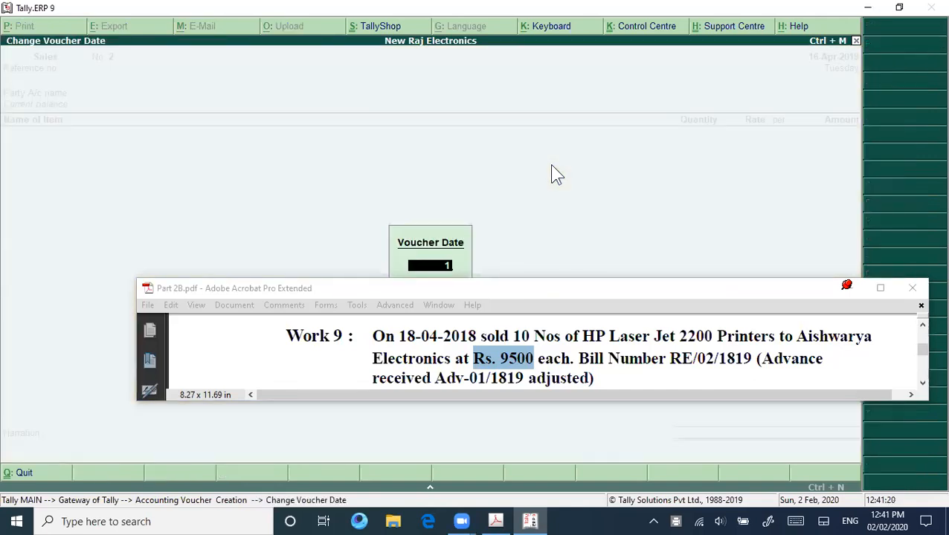
type("8-")
type("2019")
key("Return")
Leave the reference number blank, choose Aishwarya Electronics as the party account and accept the blank despatch and order details.
key("Return")
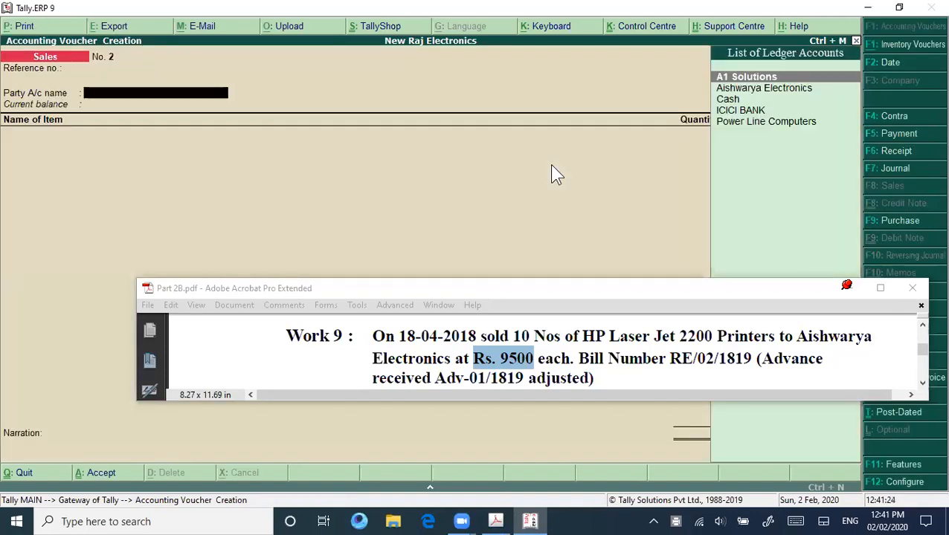
key("Down")
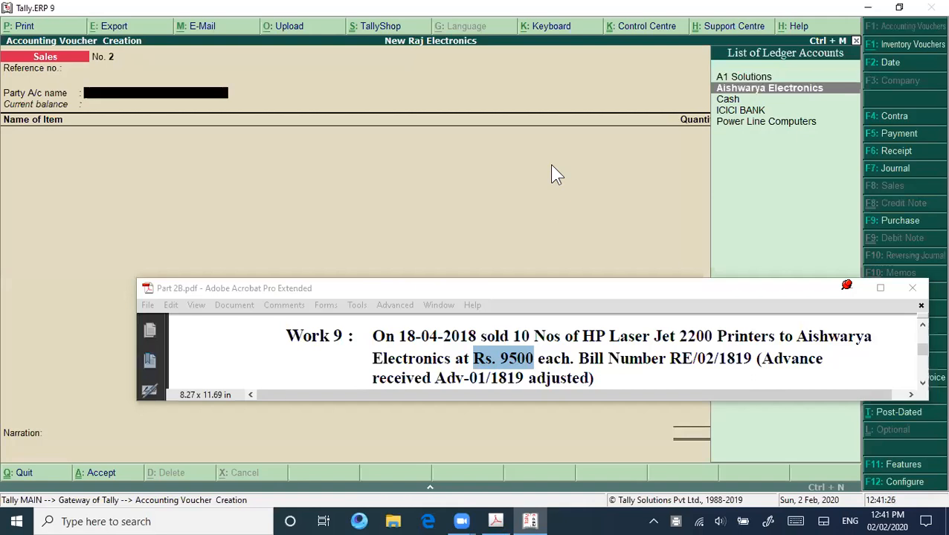
key("Return")
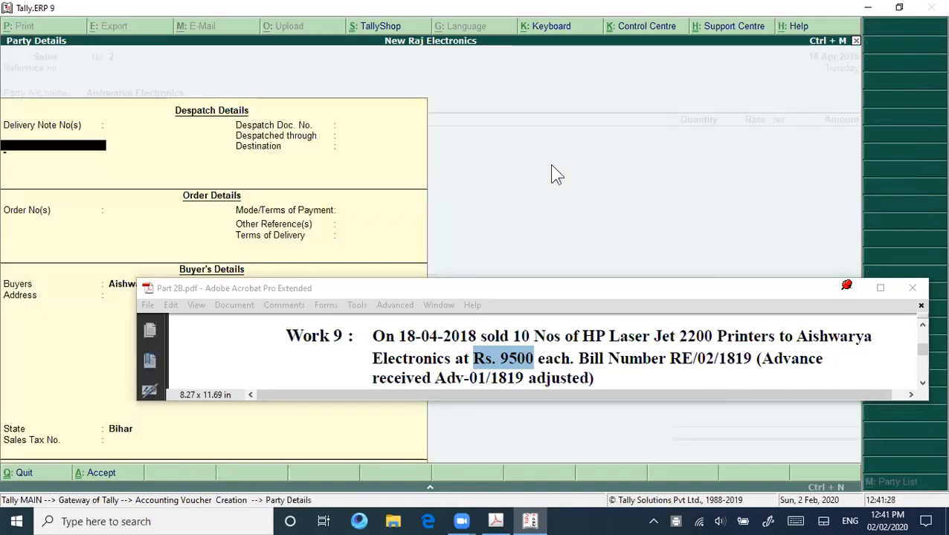
key("ctrl+a")
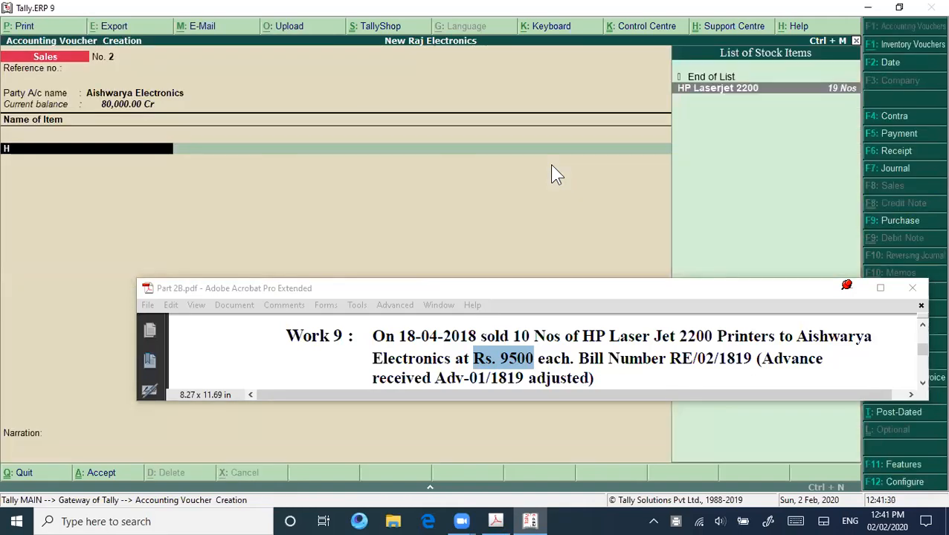
Add 10 Nos of HP Laserjet 2200 at 9,500 each, allocate them to the Sales ledger and finish the item list.
key("Return")
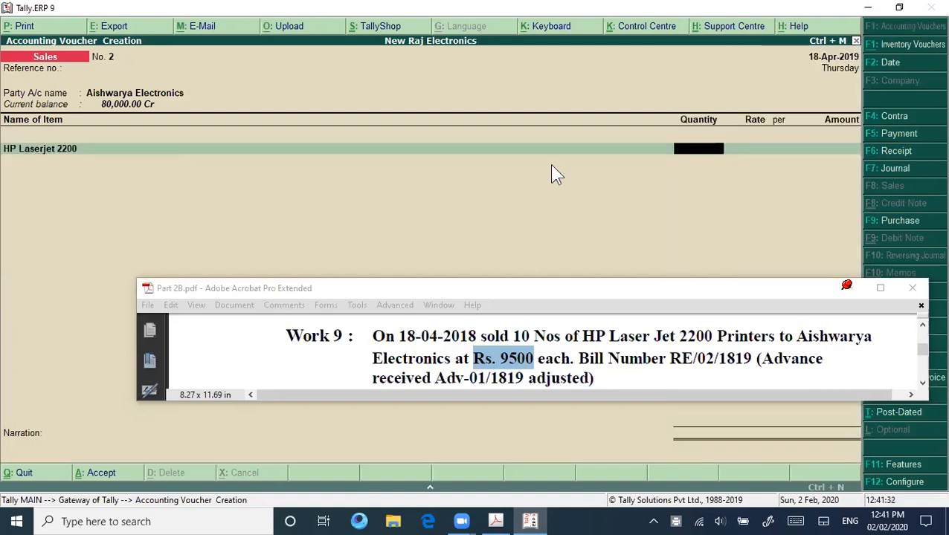
type("10")
key("Return")
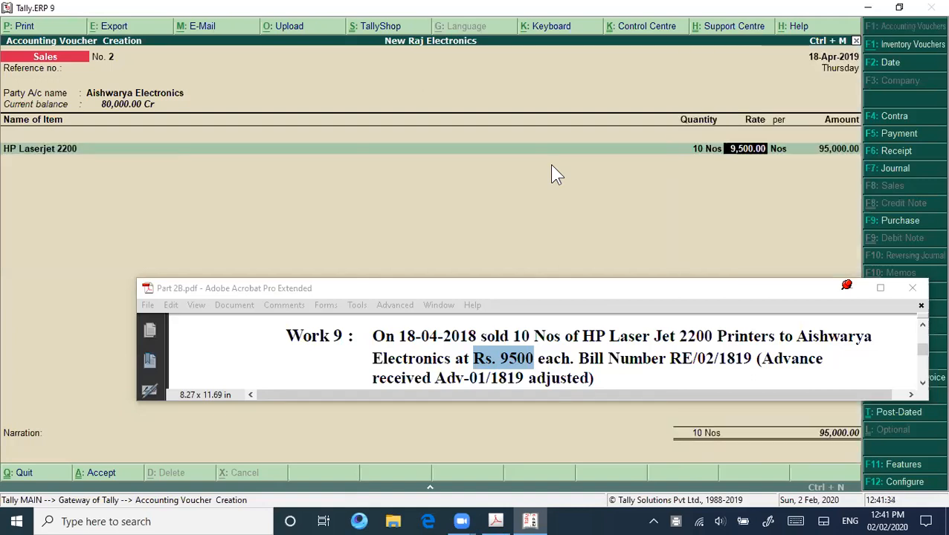
key("Return")
key("Return")
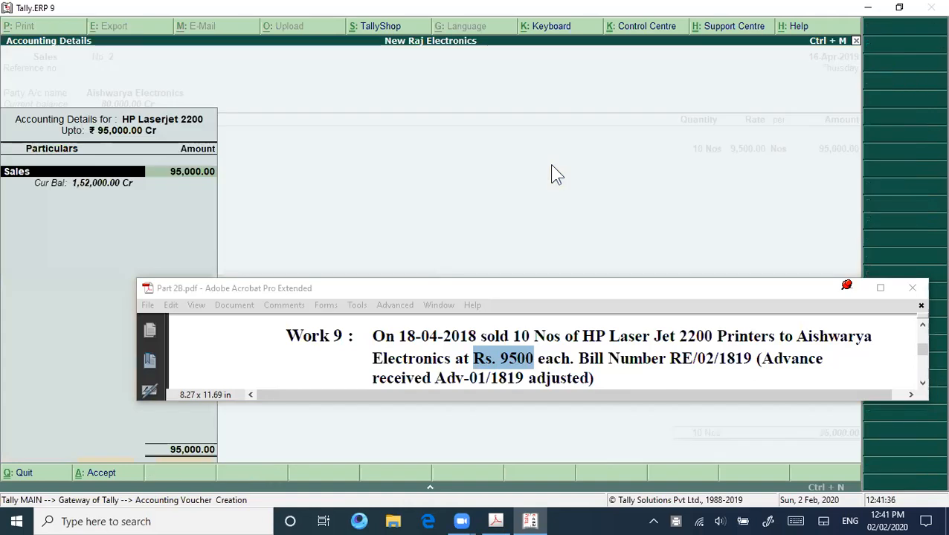
key("Return")
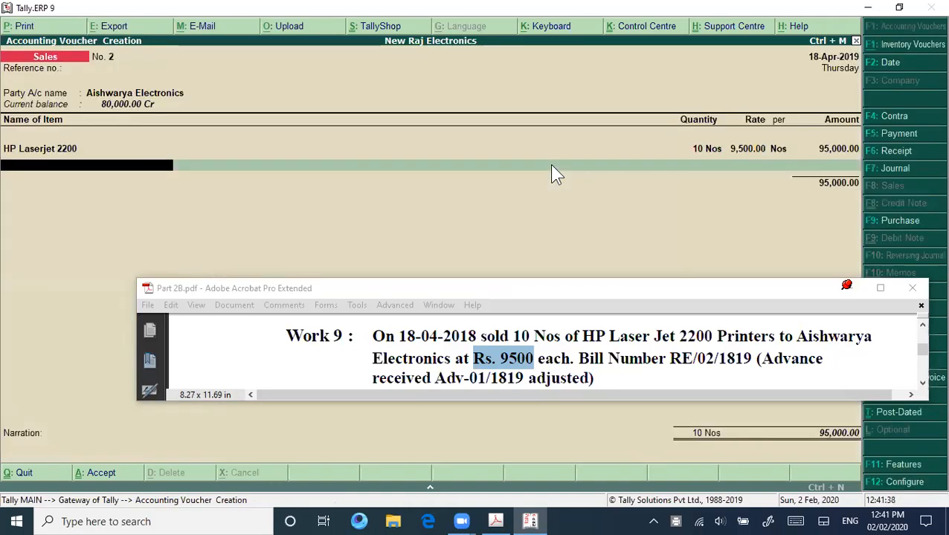
key("Return")
key("Return")
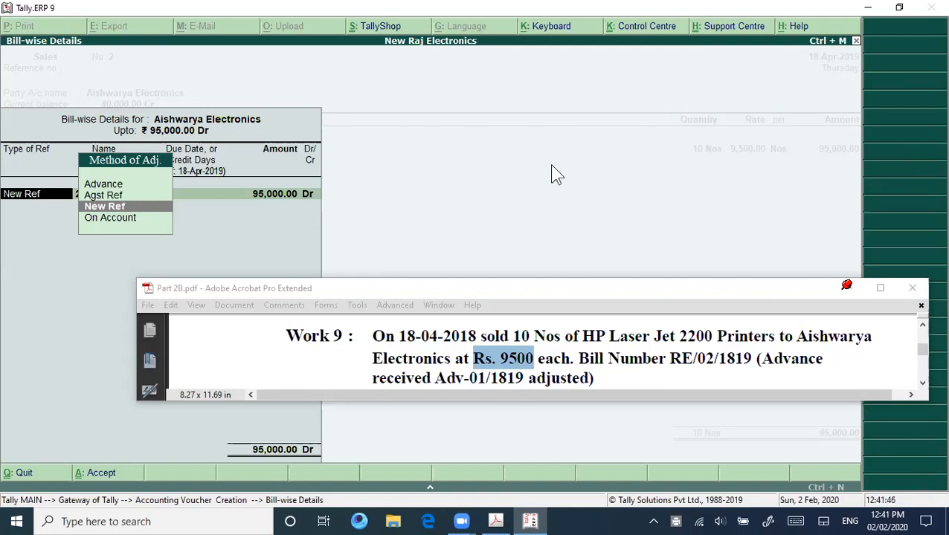
key("Up")
key("Up")
key("Return")
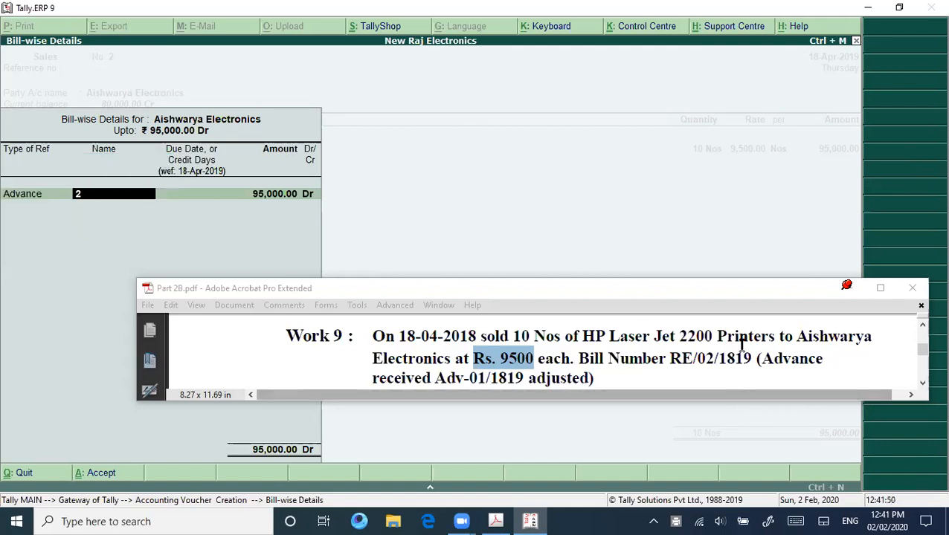
Consult the exercise's bill-wise table and allocate the sale as Agst Ref to the pending bill ADV-01/1819.
scroll(748, 356, "down", 3)
scroll(747, 355, "down", 5)
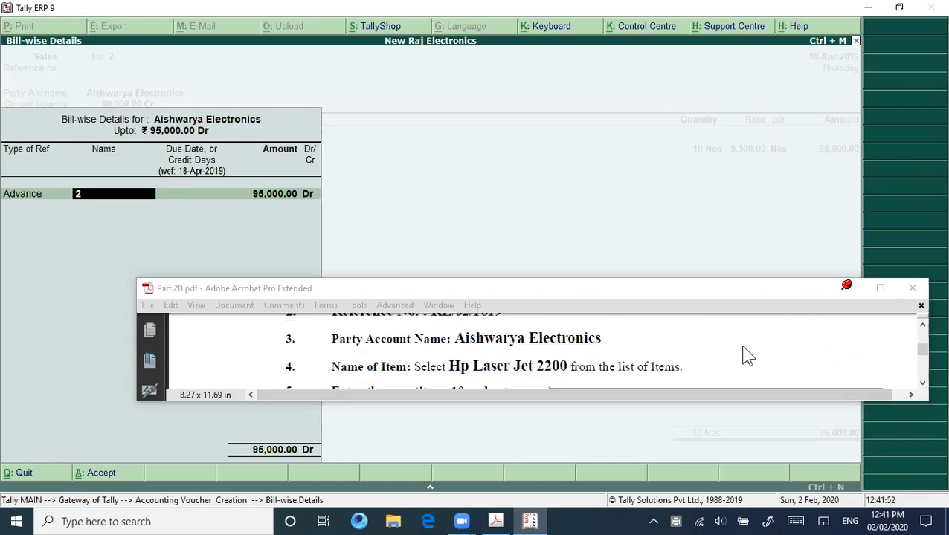
scroll(744, 346, "down", 1)
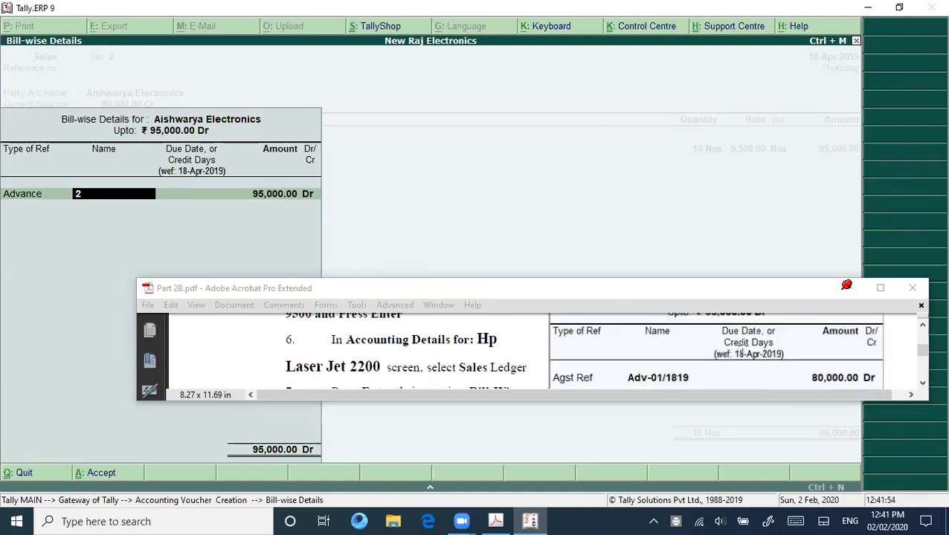
scroll(744, 346, "down", 1)
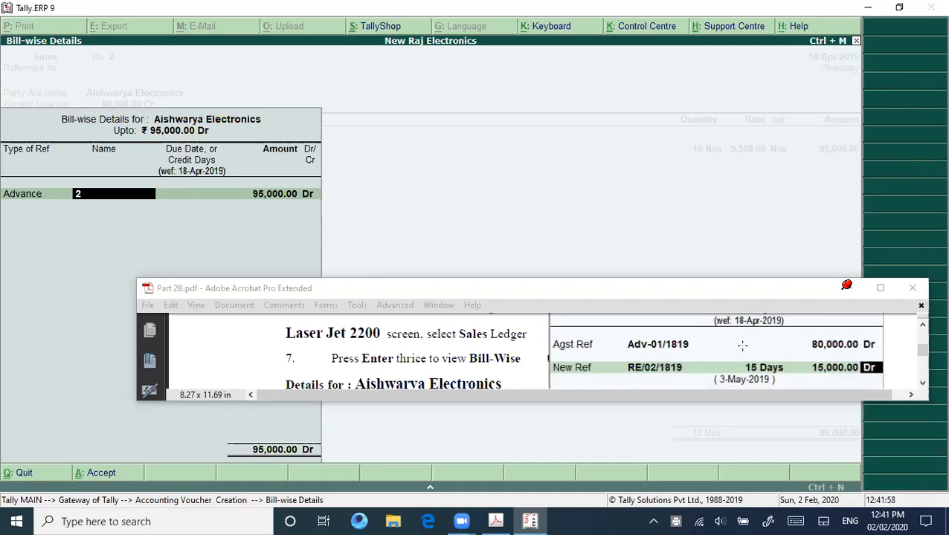
key("BackSpace")
key("Down")
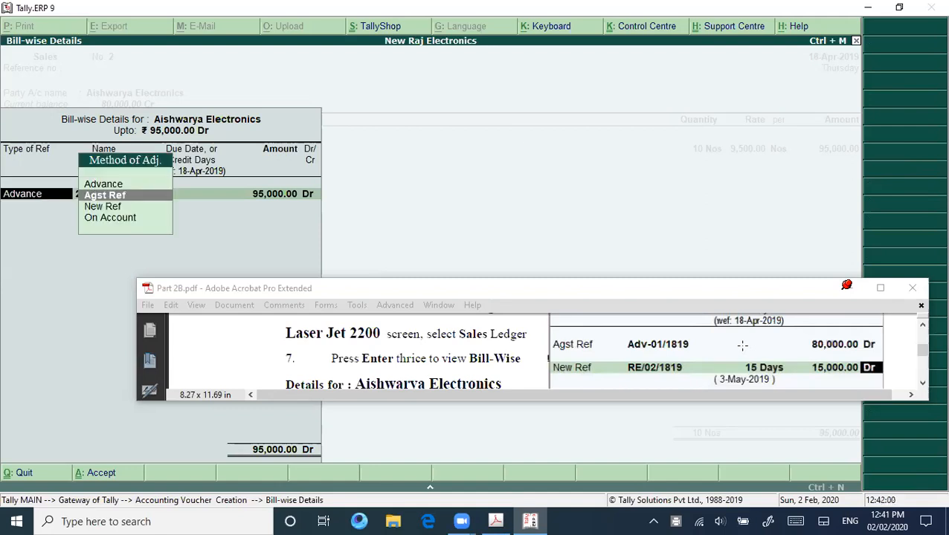
key("Return")
key("Down")
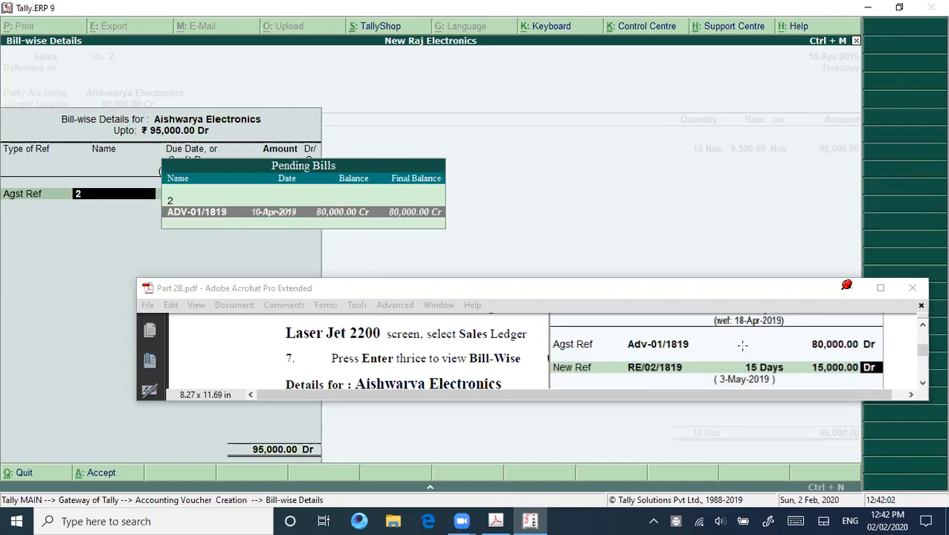
key("Return")
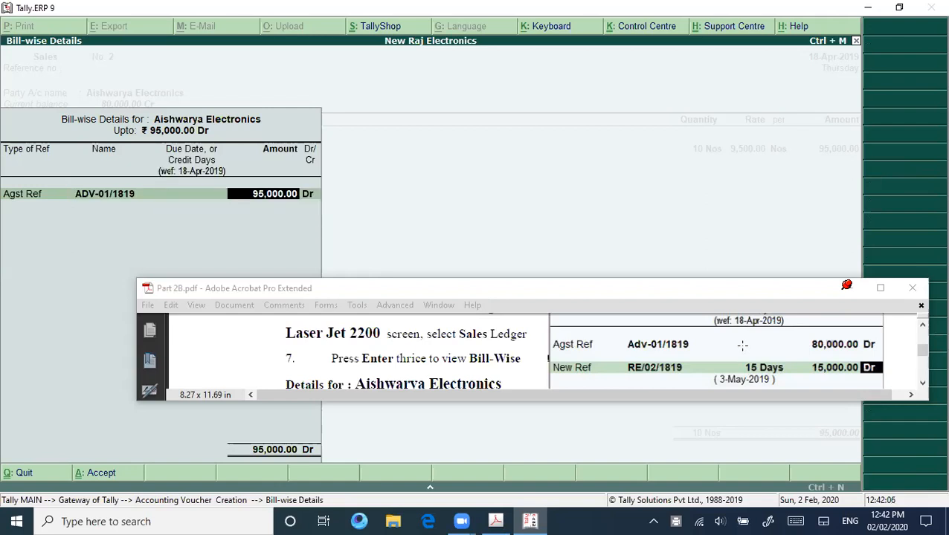
Set the amount adjusted against ADV-01/1819 to 80,000 Dr, checking the pending bill's balance.
key("Return")
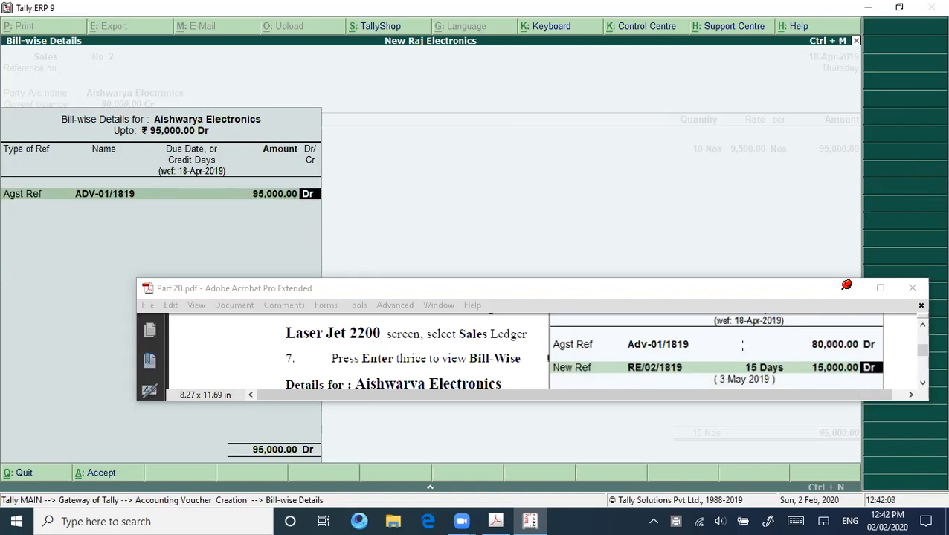
key("BackSpace")
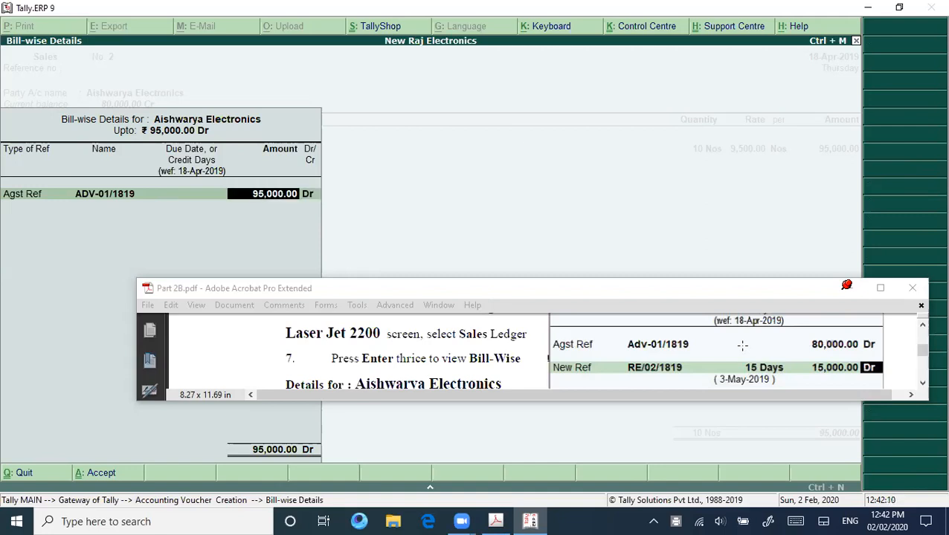
type("80000")
key("Up")
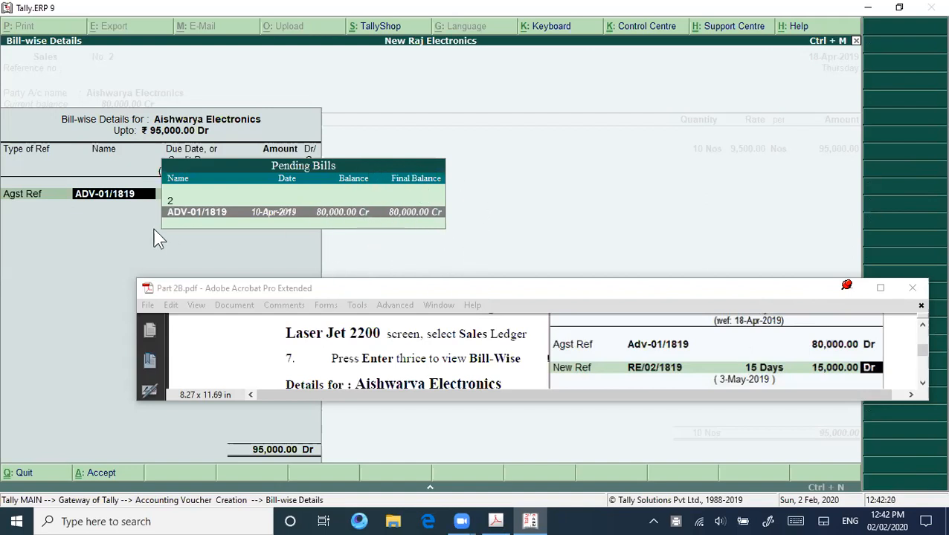
left_click(409, 213)
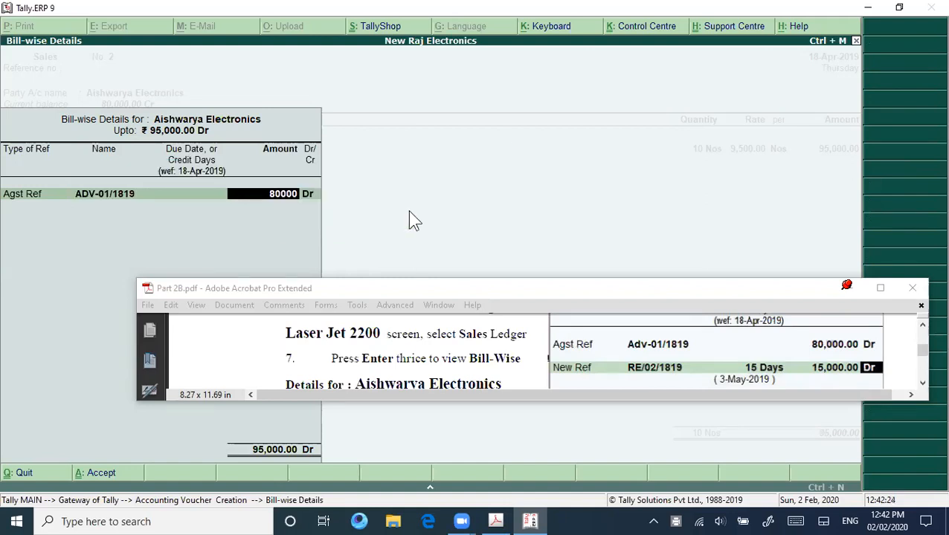
key("Return")
key("Return")
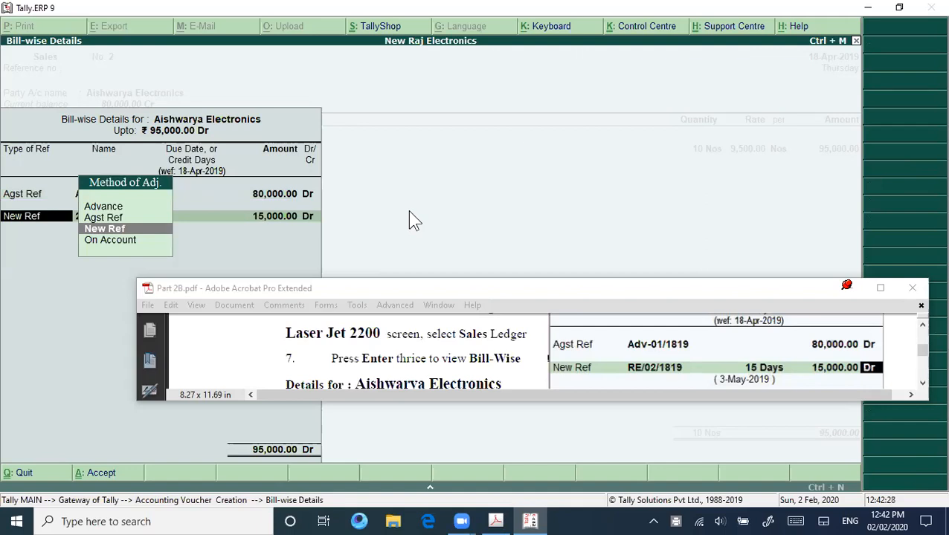
Allocate the remaining sale amount as New Ref RE/02/1819, leaving the due date or credit days blank.
key("Return")
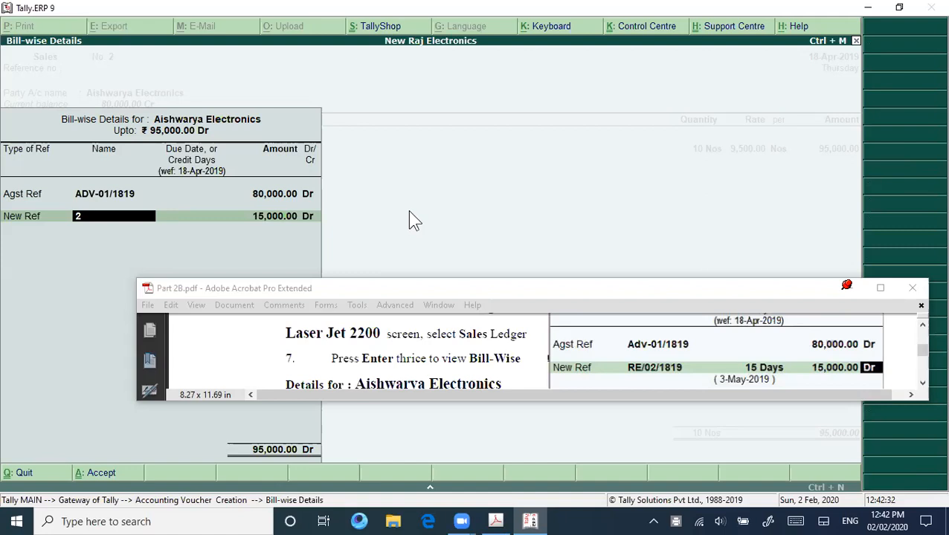
type("RE/02/1819")
key("Return")
key("Return")
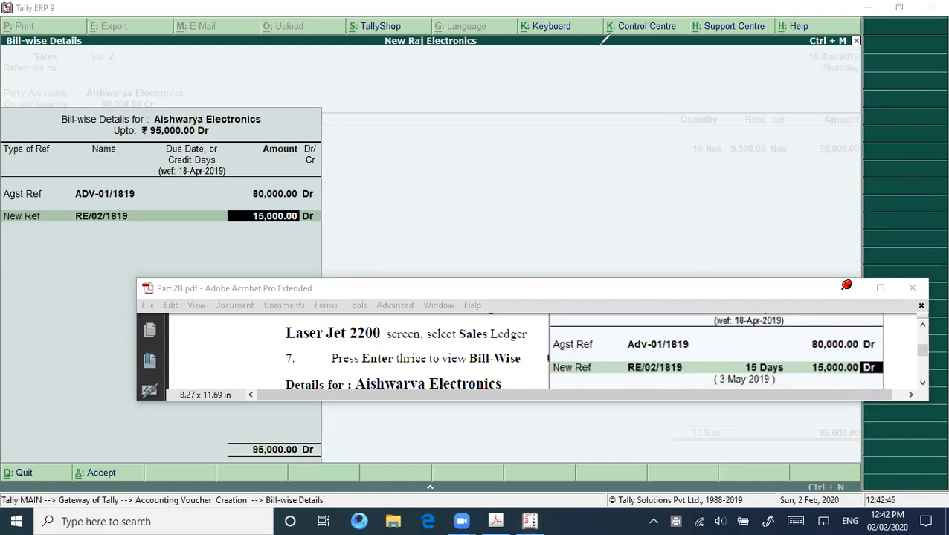
mouse_move(488, 154)
left_mouse_down()
mouse_move(493, 177)
mouse_move(506, 154)
mouse_move(548, 149)
mouse_move(582, 111)
mouse_move(450, 195)
mouse_move(584, 112)
mouse_move(569, 96)
left_mouse_up()
mouse_move(456, 175)
left_mouse_down()
mouse_move(237, 173)
mouse_move(139, 192)
left_mouse_up()
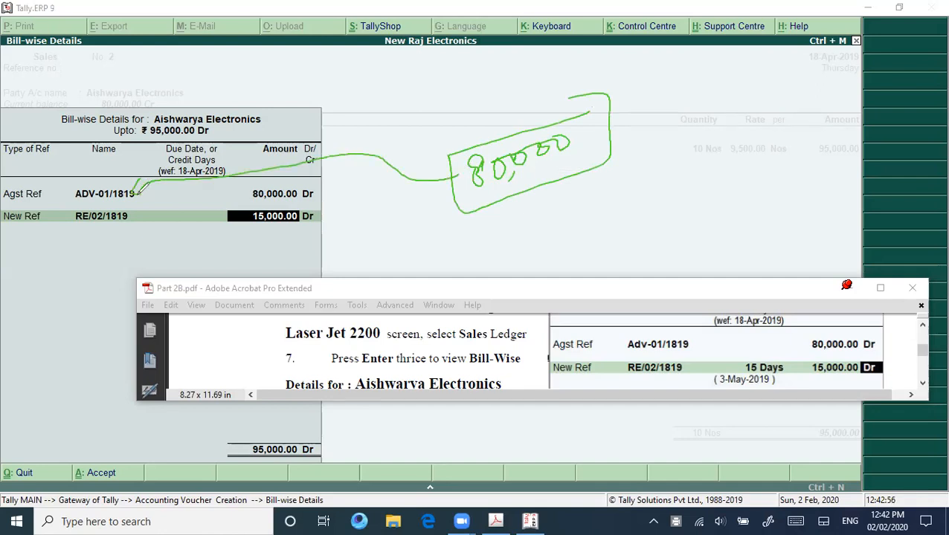
left_click_drag(450, 181, 428, 201)
mouse_move(461, 188)
left_mouse_down()
mouse_move(436, 207)
mouse_move(385, 222)
mouse_move(316, 192)
mouse_move(330, 198)
left_mouse_up()
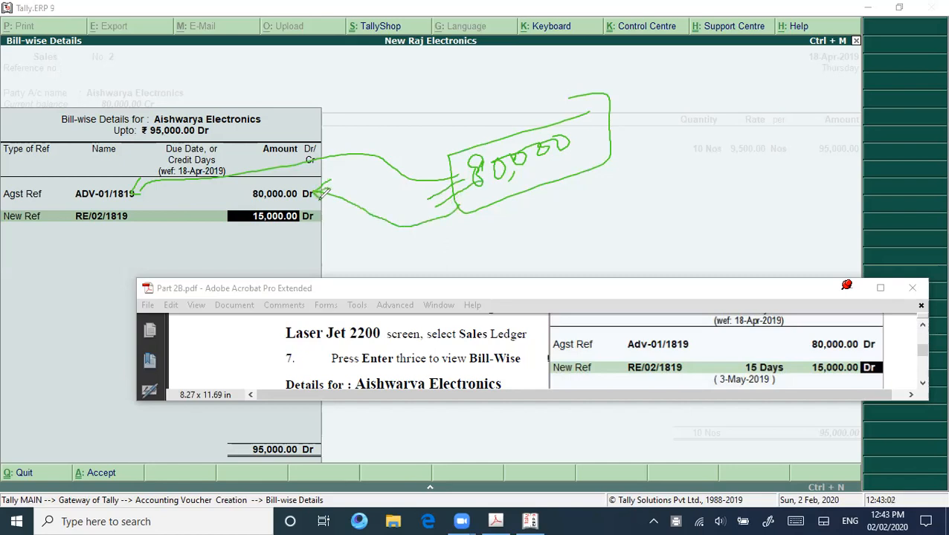
mouse_move(859, 141)
left_mouse_down()
mouse_move(818, 132)
mouse_move(864, 156)
mouse_move(867, 146)
left_mouse_up()
mouse_move(65, 237)
left_mouse_down()
mouse_move(75, 242)
mouse_move(145, 214)
mouse_move(65, 231)
mouse_move(77, 241)
left_mouse_up()
left_click_drag(8, 237, 53, 217)
left_click_drag(6, 255, 61, 216)
mouse_move(248, 229)
left_mouse_down()
mouse_move(309, 222)
mouse_move(240, 217)
mouse_move(253, 232)
left_mouse_up()
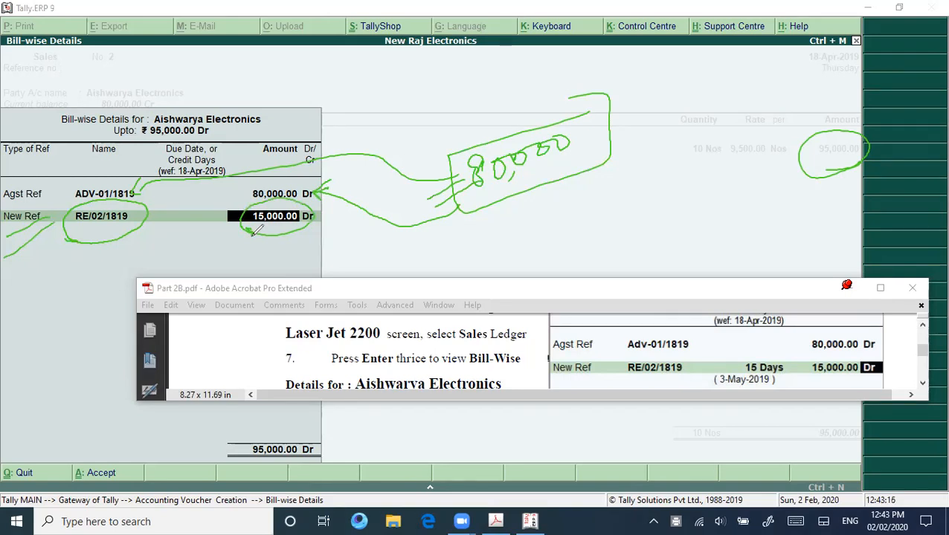
mouse_move(403, 247)
left_mouse_down()
mouse_move(401, 274)
mouse_move(395, 259)
mouse_move(475, 233)
mouse_move(498, 242)
left_mouse_up()
mouse_move(376, 287)
left_mouse_down()
mouse_move(576, 217)
mouse_move(592, 227)
mouse_move(644, 195)
left_mouse_up()
left_click_drag(572, 233, 650, 217)
left_click_drag(543, 254, 665, 216)
left_click_drag(664, 183, 666, 227)
mouse_move(576, 193)
left_mouse_down()
mouse_move(662, 184)
mouse_move(610, 236)
left_mouse_up()
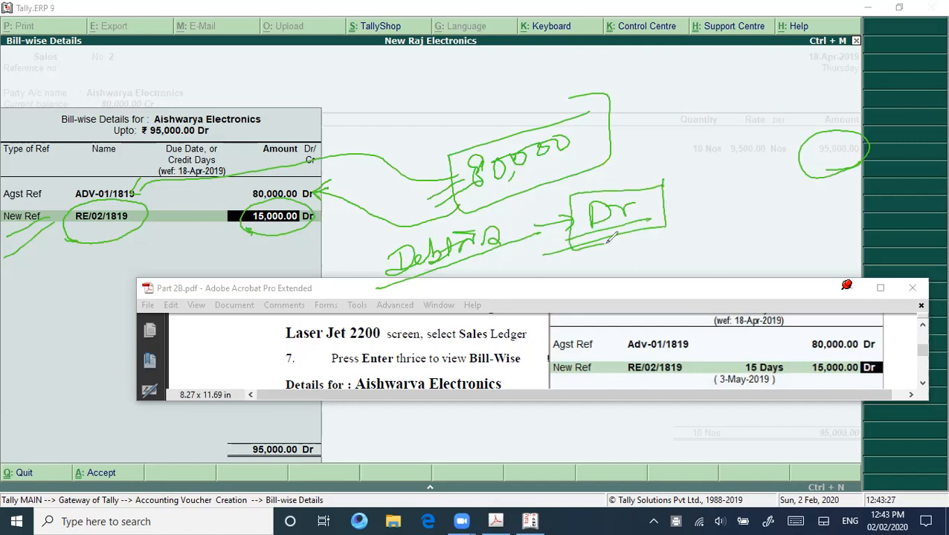
key("e")
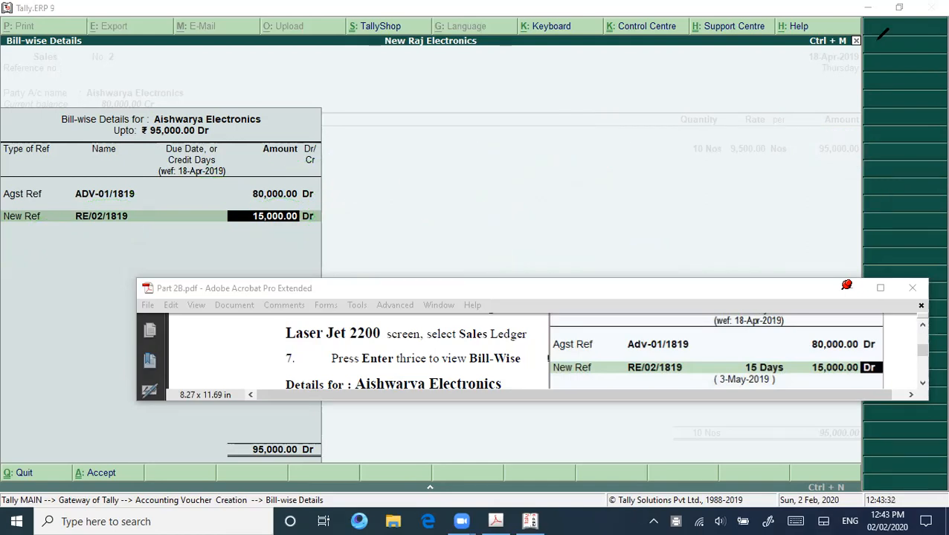
Accept 15,000 Dr for the new reference RE/02/1819, leave the narration blank and save the sales voucher.
key("Return")
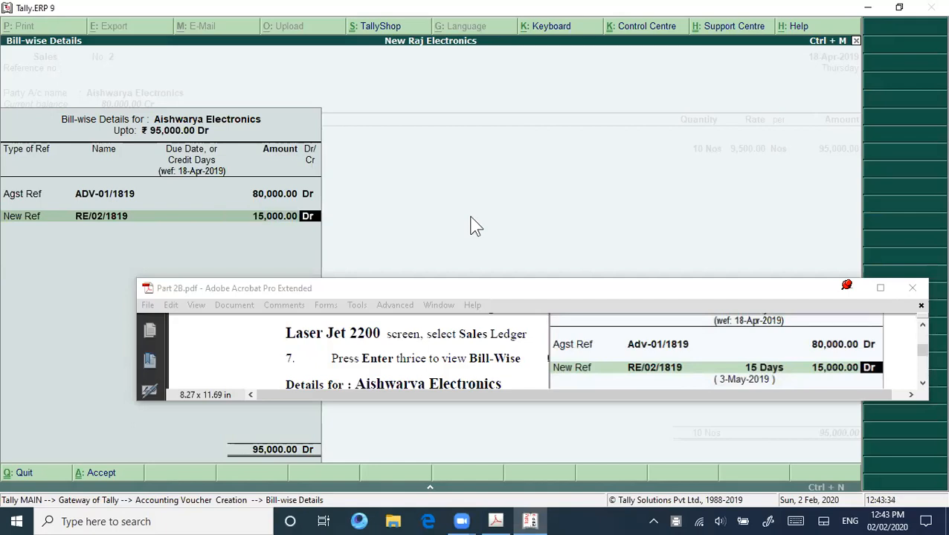
key("Return")
key("Return")
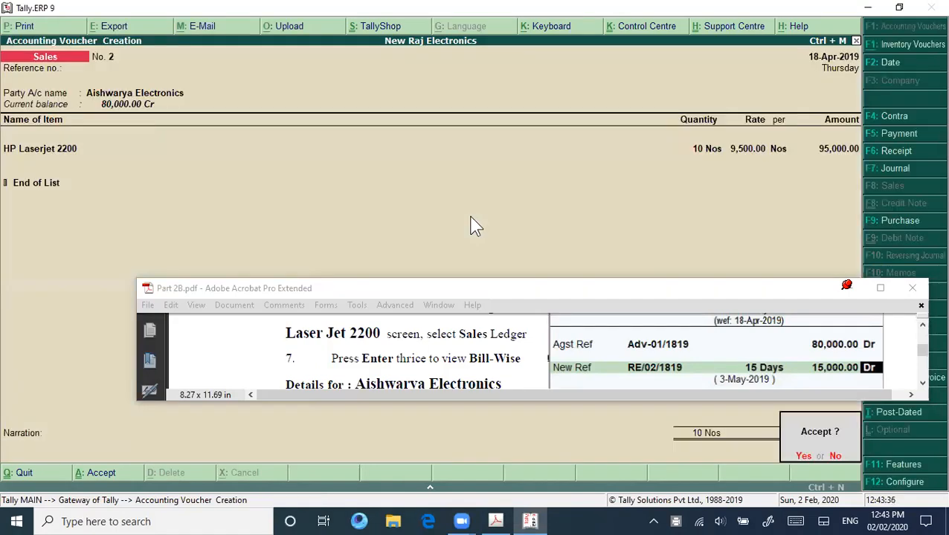
key("Return")
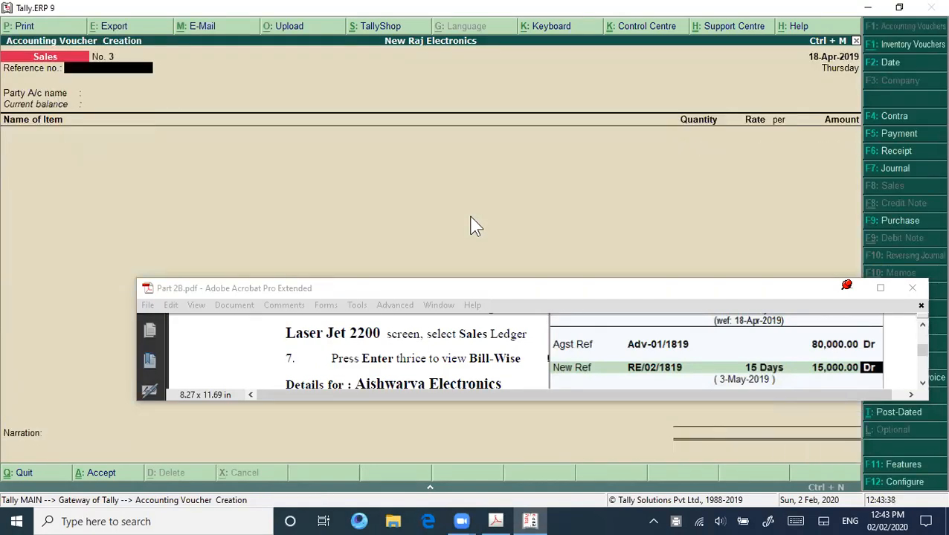
Switch to the Part 2B exercise PDF, enlarge it and find the Reports section on bill-wise outstandings with Work 10.
left_click(881, 288)
scroll(704, 326, "down", 10)
scroll(703, 326, "down", 6)
scroll(703, 324, "up", 2)
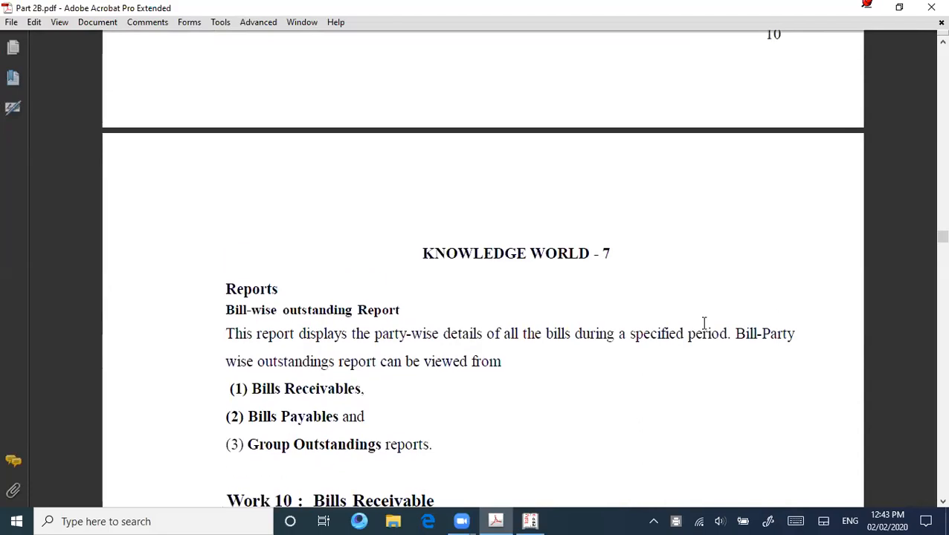
Return to Tally.ERP 9, leave the new sales voucher's reference number blank and accept A1 Solutions as the party account.
left_click(867, 7)
key("Return")
key("Return")
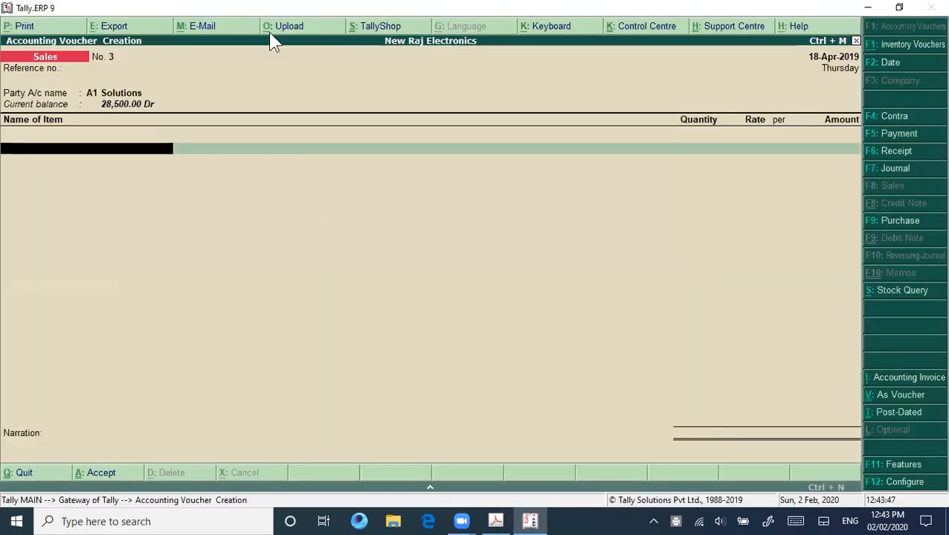